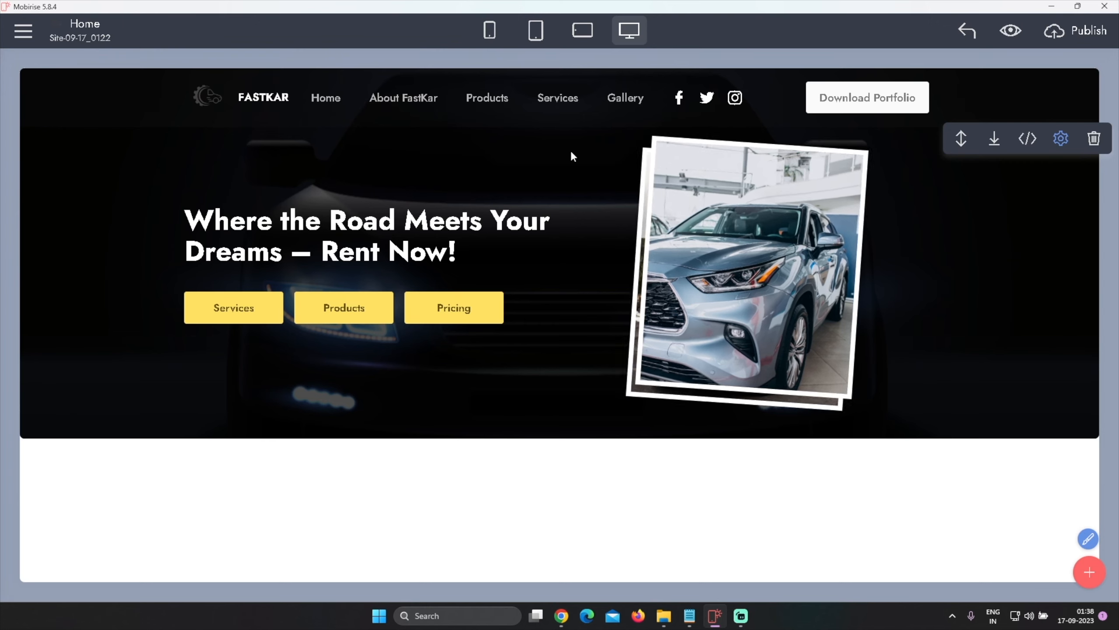
Open the hero block's parameters and review its size, visibility and background options
left_click(1061, 138)
scroll(1012, 357, "down", 3)
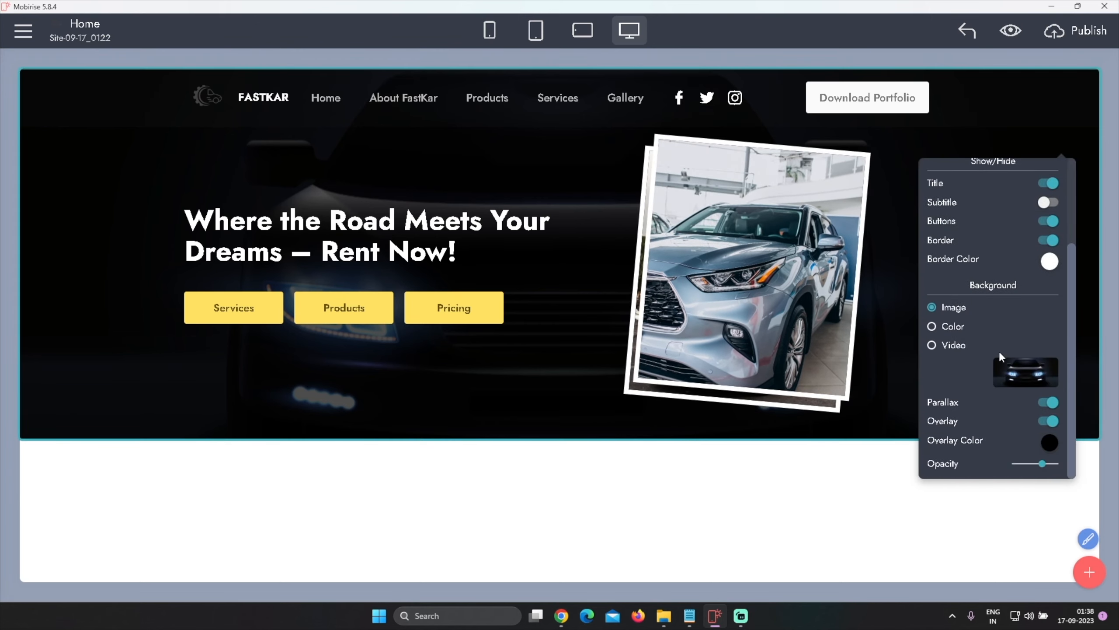
scroll(998, 351, "up", 3)
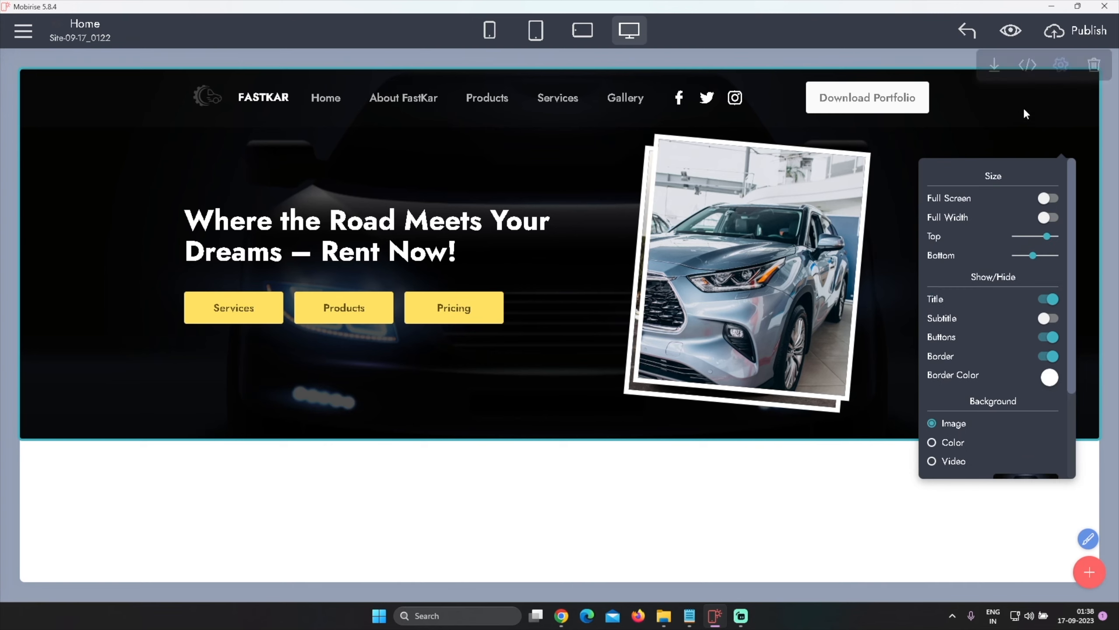
Open the menu block's parameters and adjust its opacity slider slightly
left_click(1060, 64)
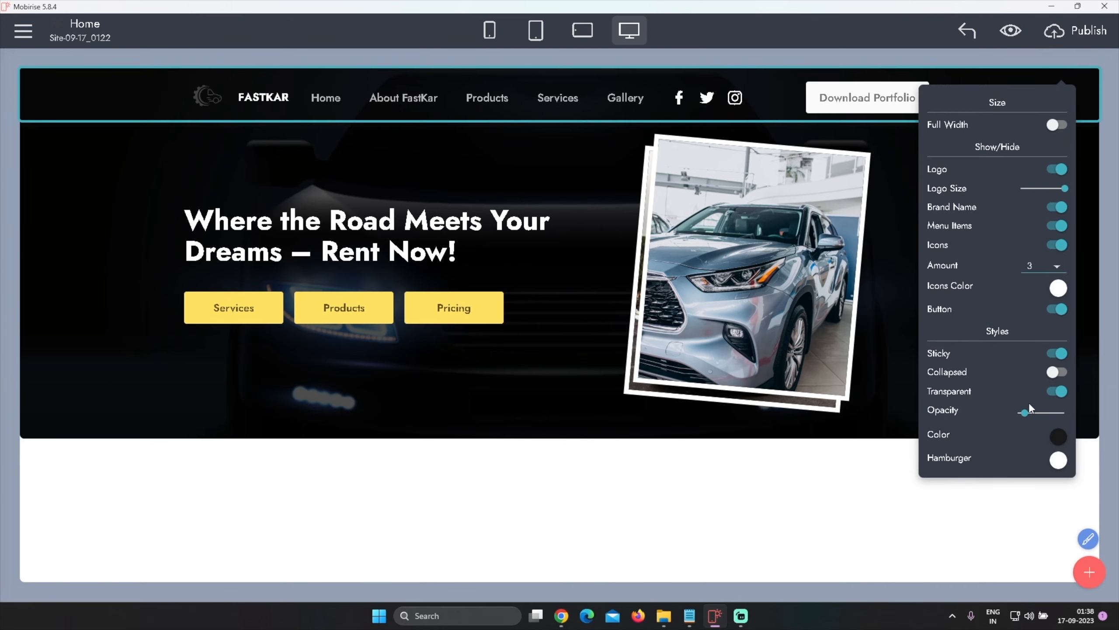
mouse_move(1024, 413)
left_mouse_down()
mouse_move(1052, 413)
mouse_move(1019, 414)
left_mouse_up()
left_click_drag(1020, 415, 1030, 414)
mouse_move(1062, 75)
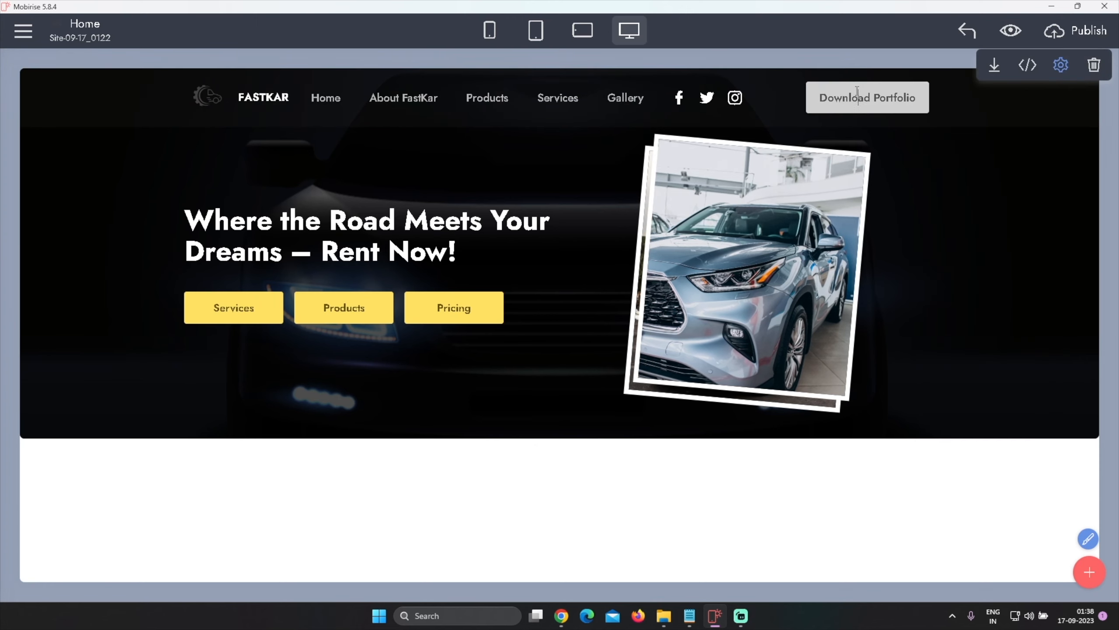
Set the Download Portfolio button's color to yellow
left_click(855, 94)
left_click(851, 129)
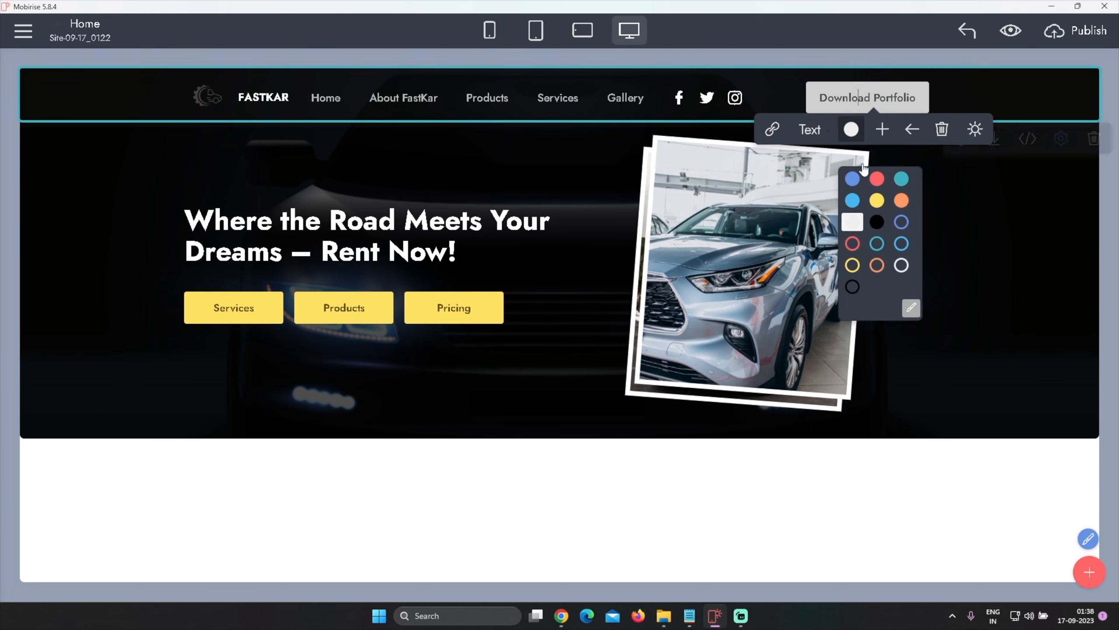
left_click(878, 201)
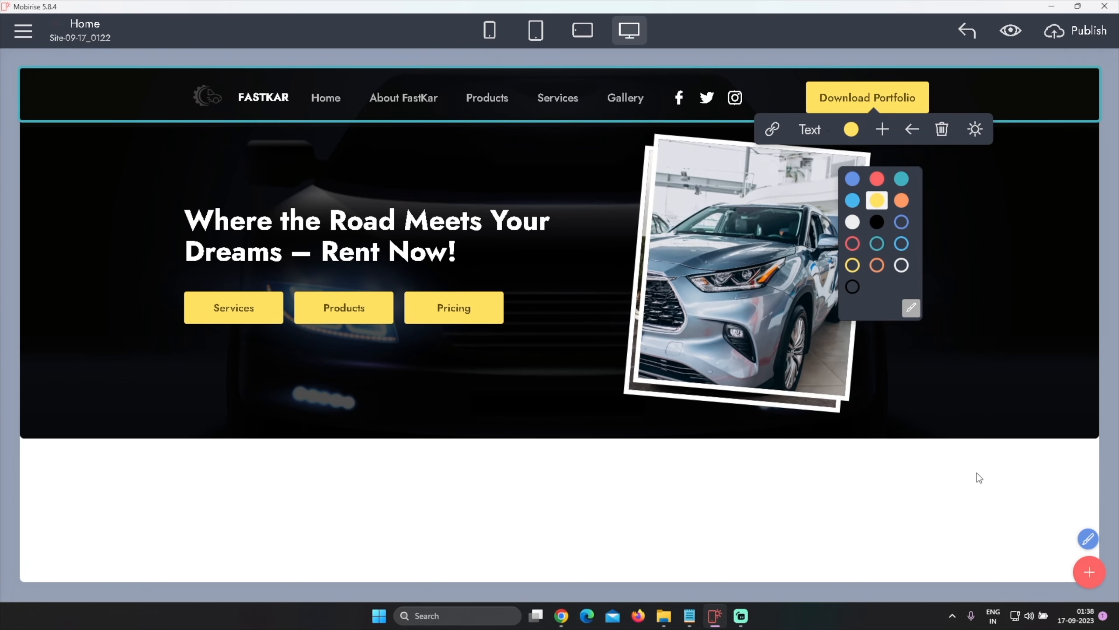
Add a Simple Shop extension block below the hero section
left_click(1087, 573)
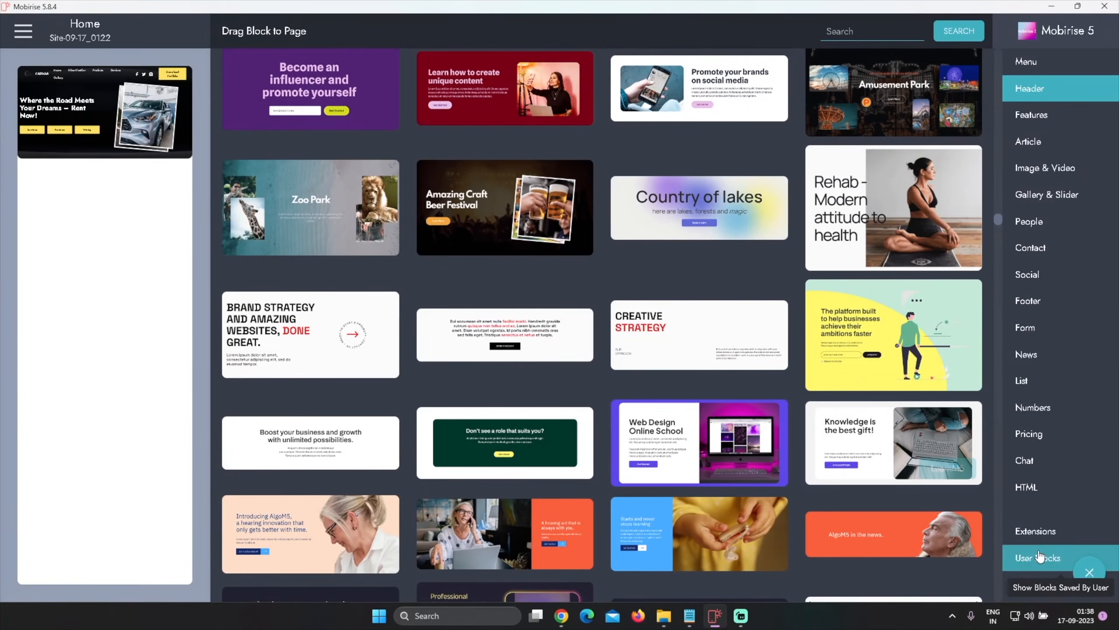
left_click(1033, 527)
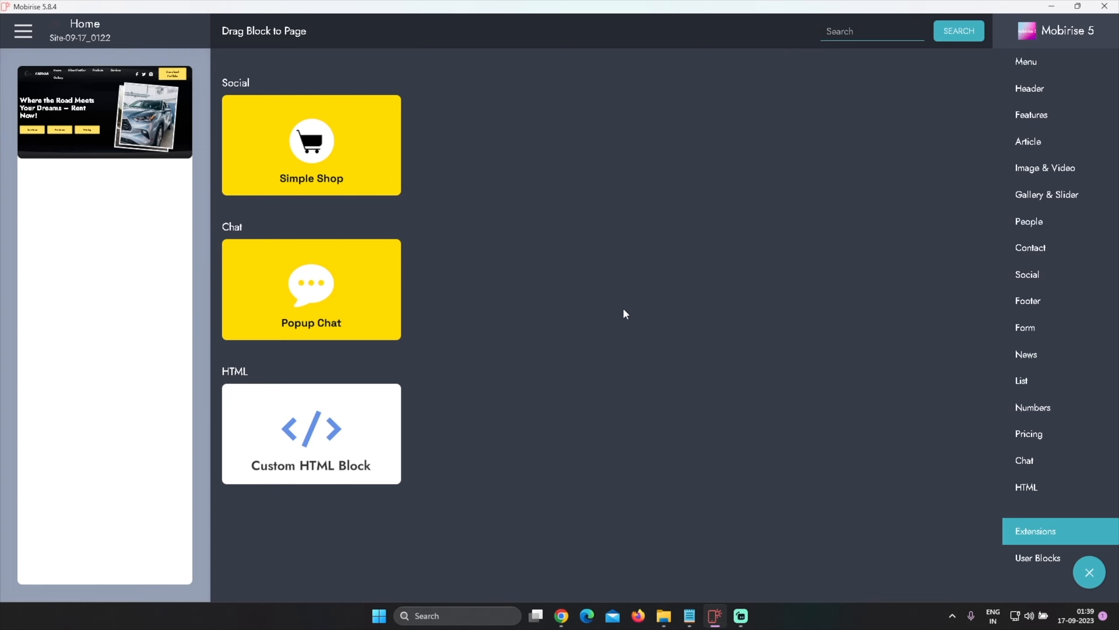
left_click(362, 180)
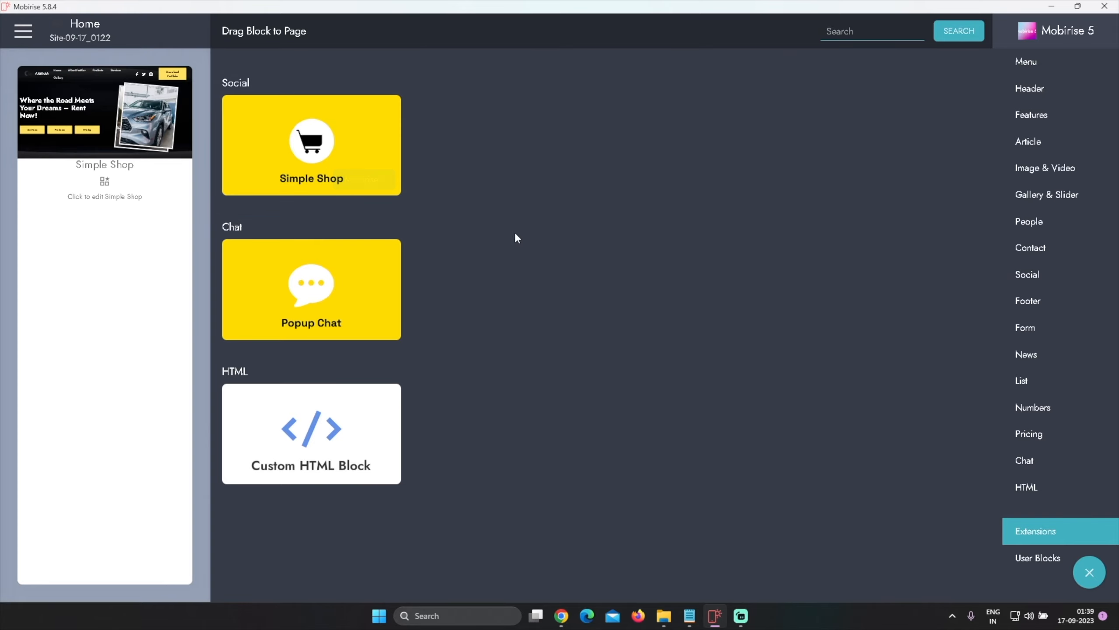
left_click(167, 185)
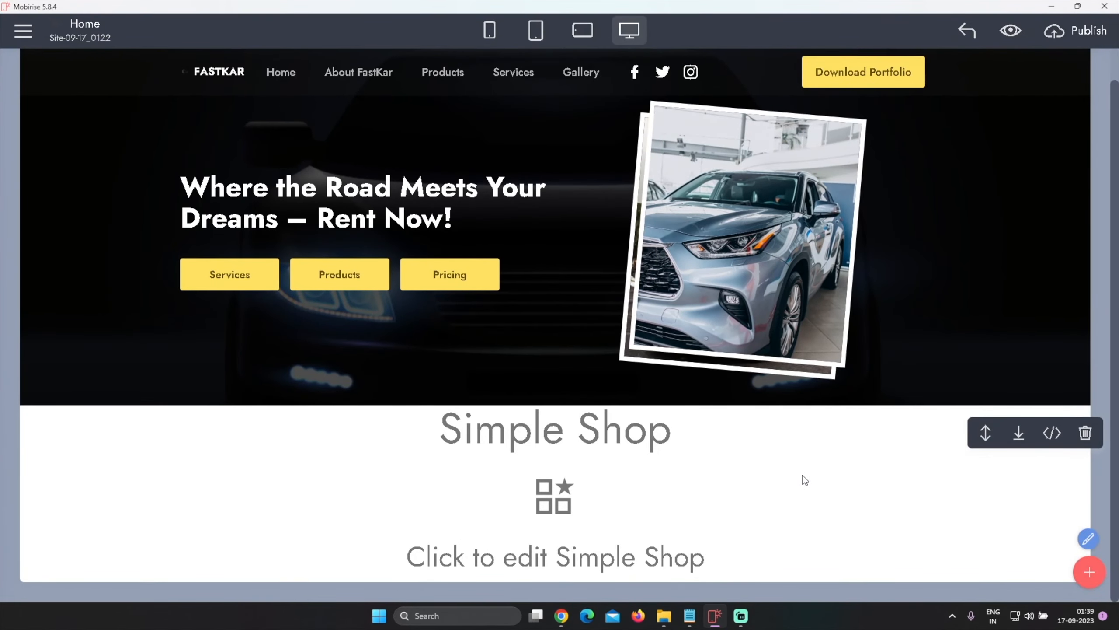
Open the Simple Shop widget editor, review the Air Compressor product details and layout settings, then close it
left_click(627, 464)
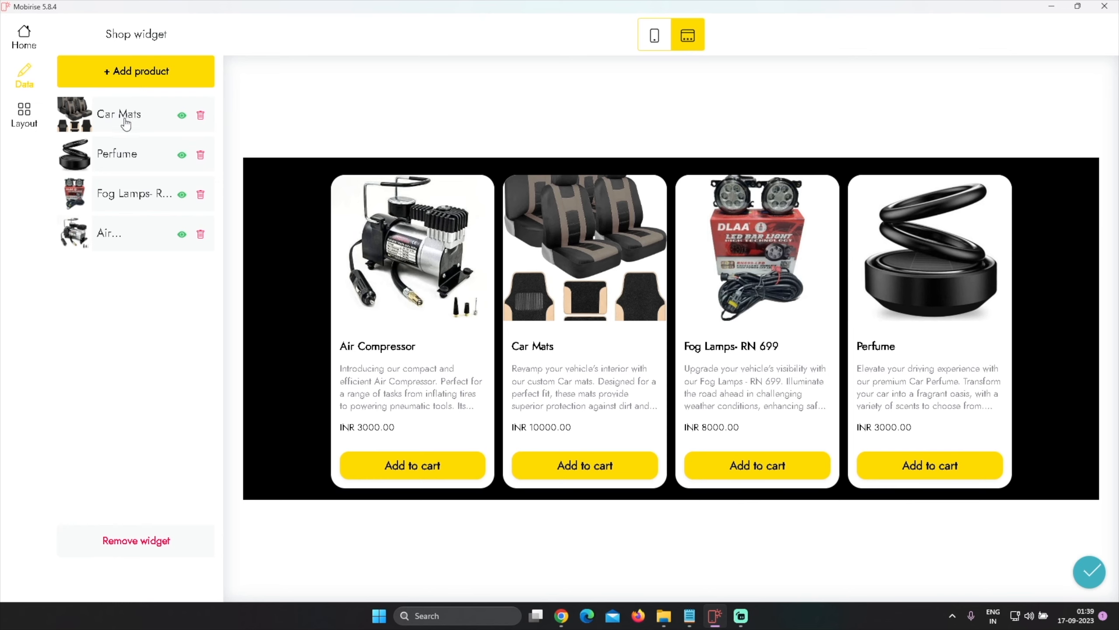
left_click(116, 232)
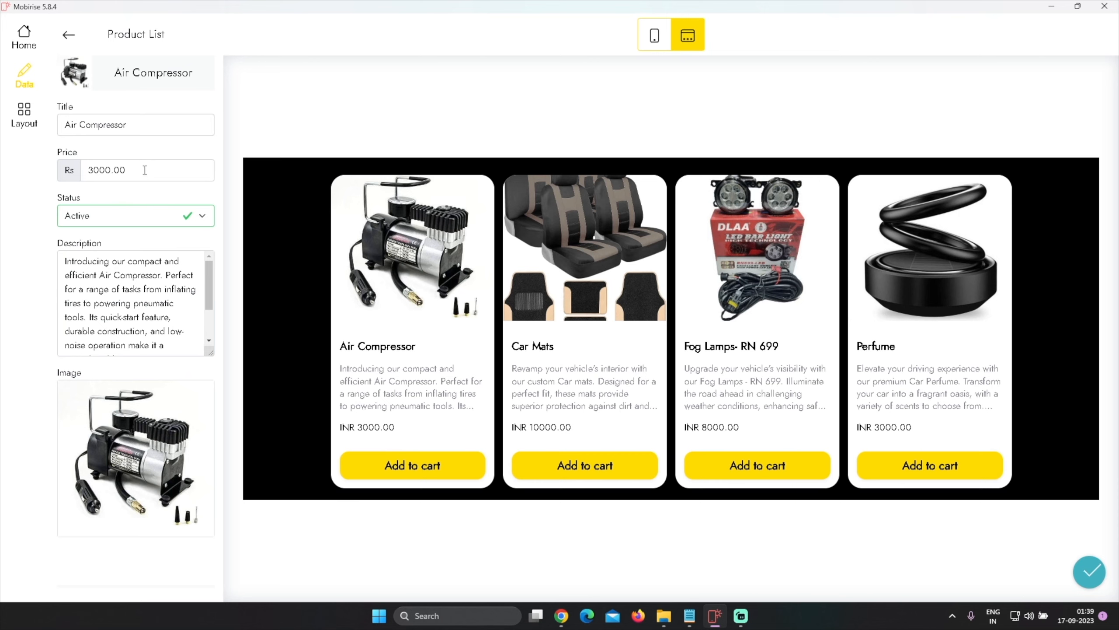
left_click_drag(145, 170, 84, 170)
left_click_drag(134, 124, 61, 125)
left_click(124, 271)
scroll(135, 294, "down", 2)
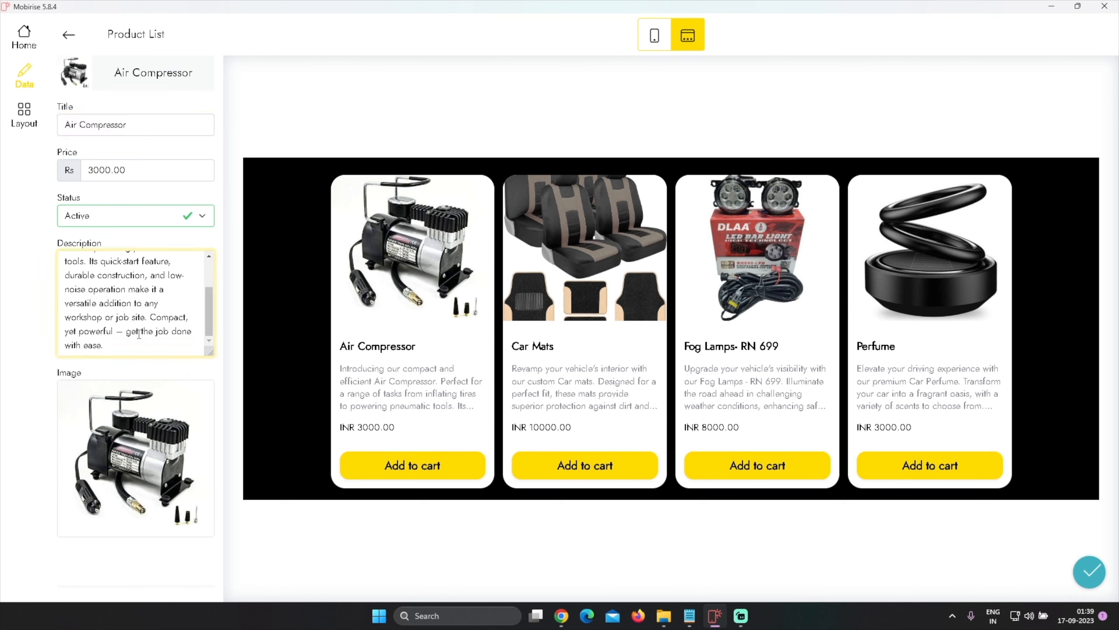
mouse_move(169, 447)
left_click(32, 127)
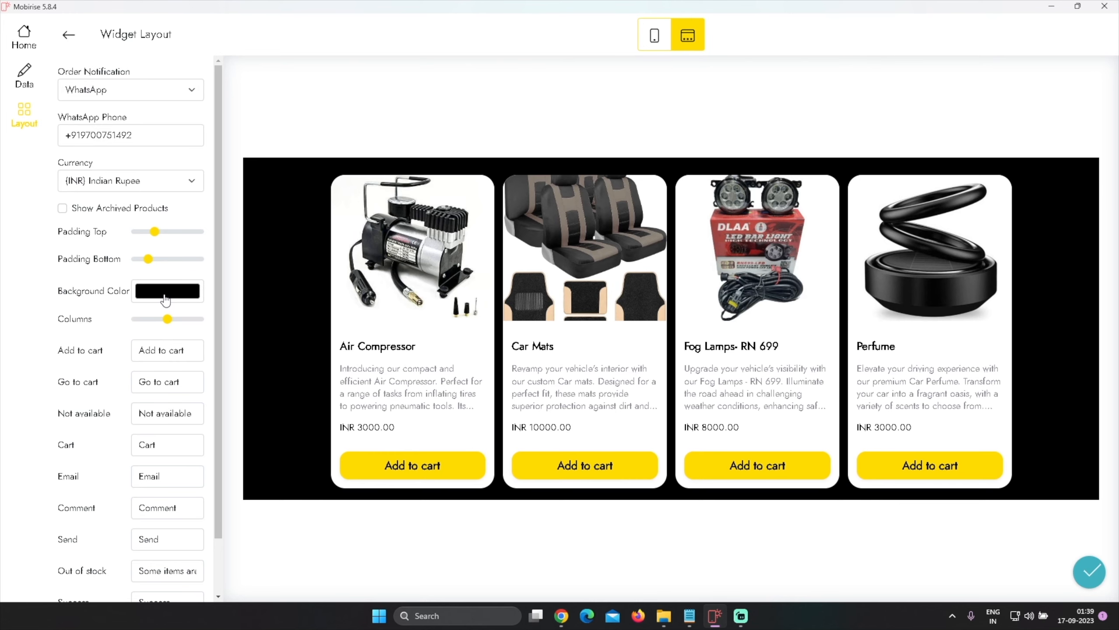
left_click(1089, 571)
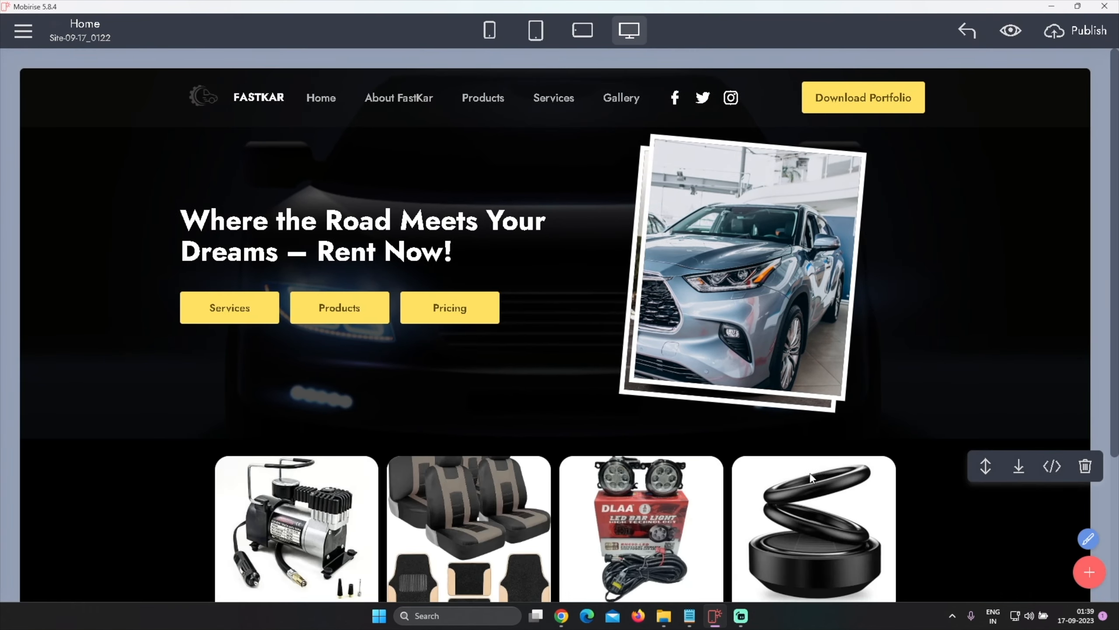
Reopen the shop widget's layout settings and set its background color to RGB 11, 5, 5, then save
scroll(819, 476, "down", 4)
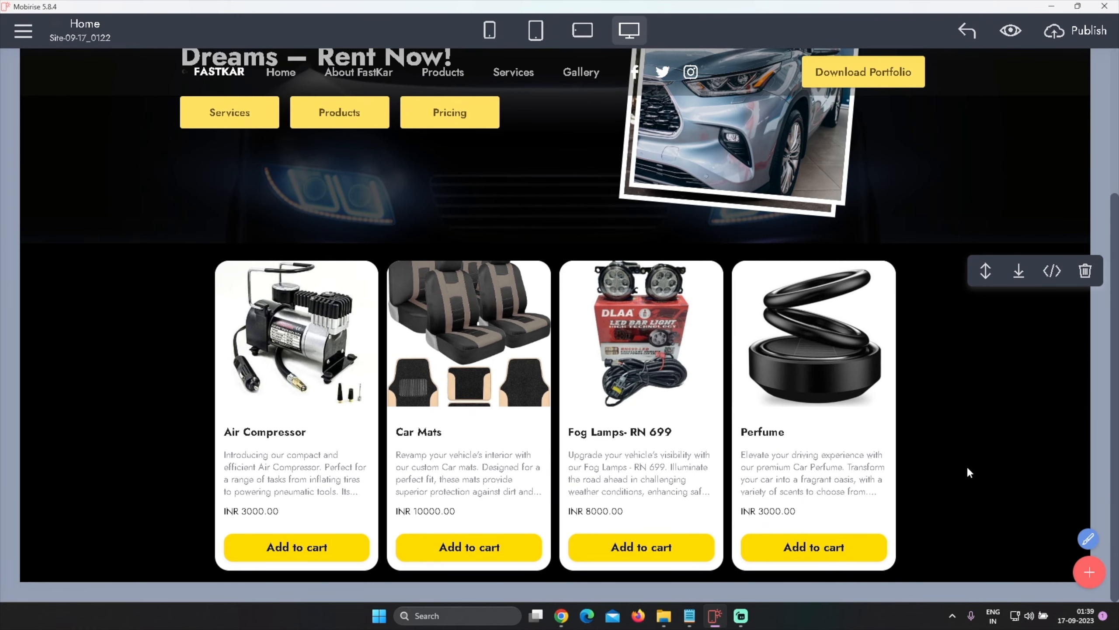
scroll(978, 426, "up", 4)
scroll(949, 380, "down", 4)
left_click(981, 365)
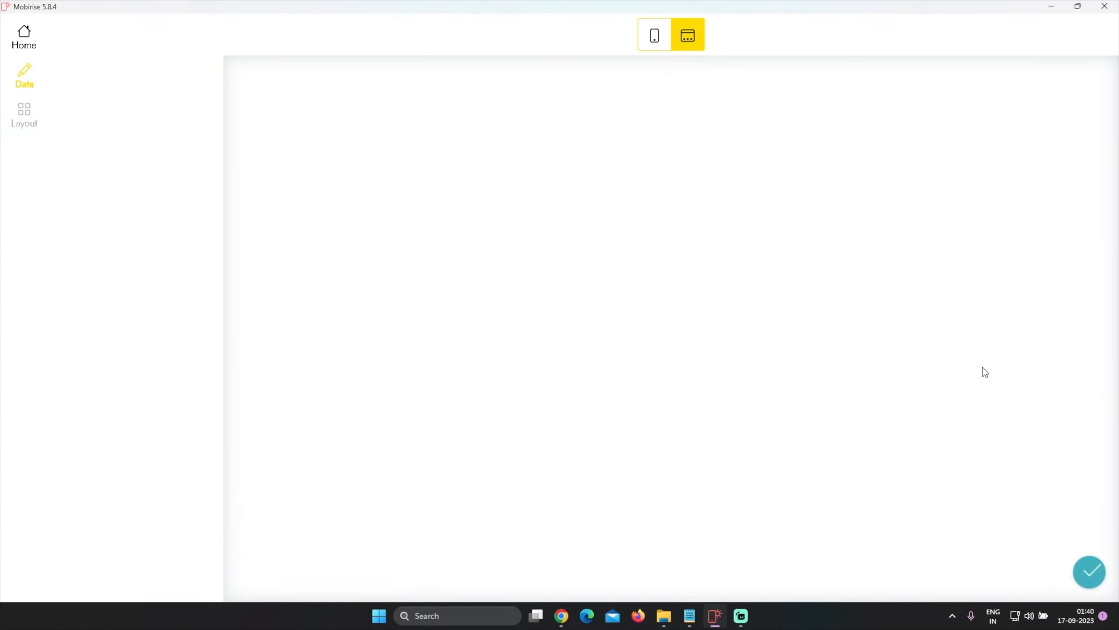
left_click(24, 113)
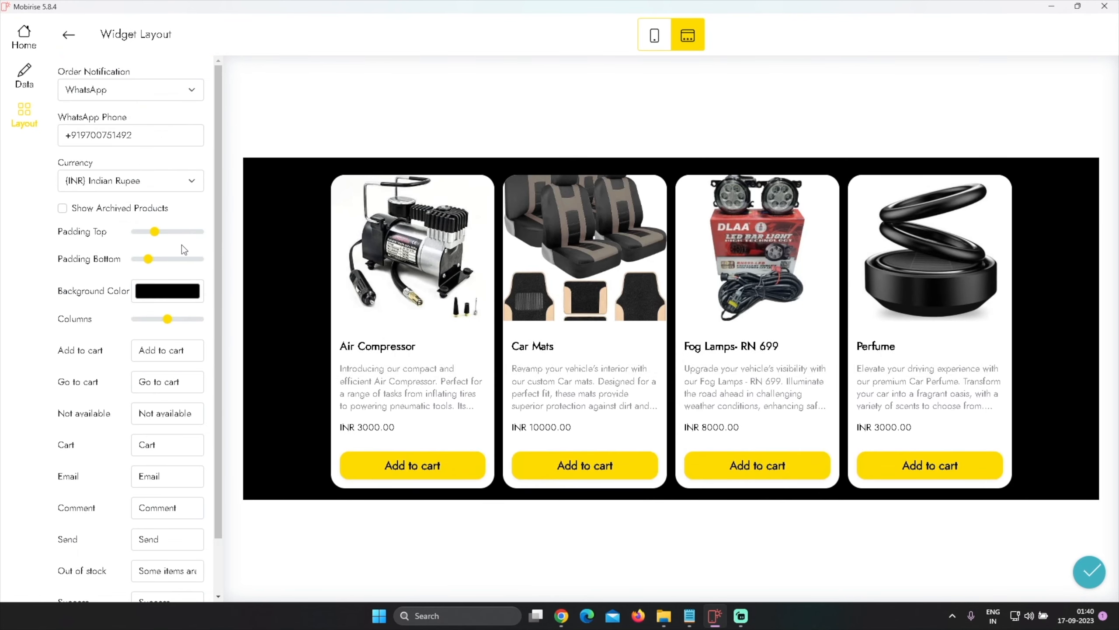
left_click(162, 304)
left_click_drag(147, 366, 207, 379)
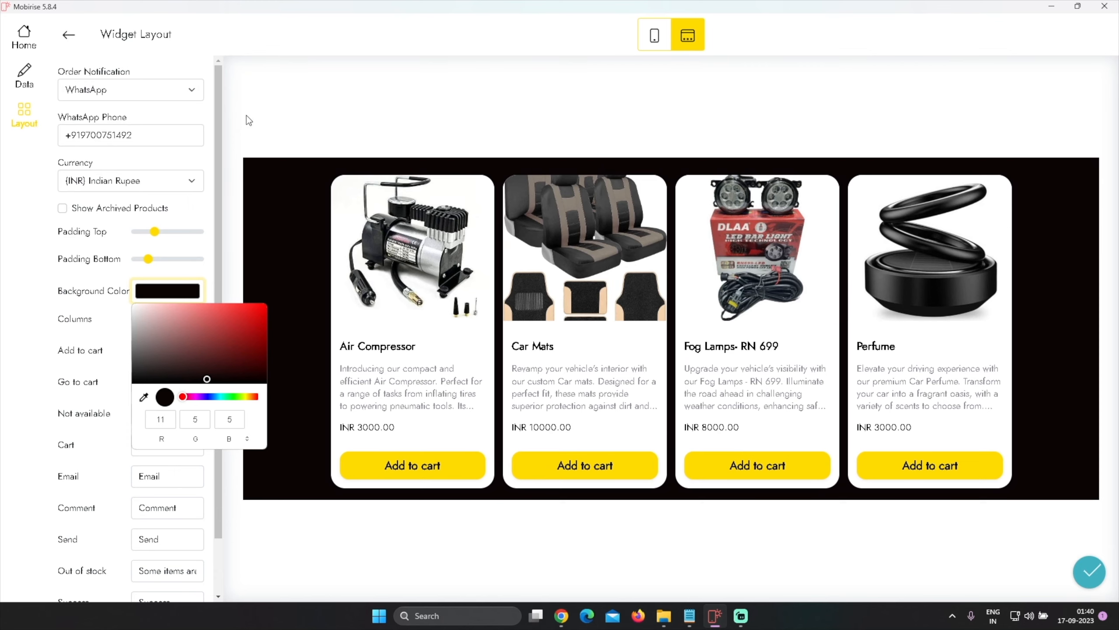
left_click(242, 128)
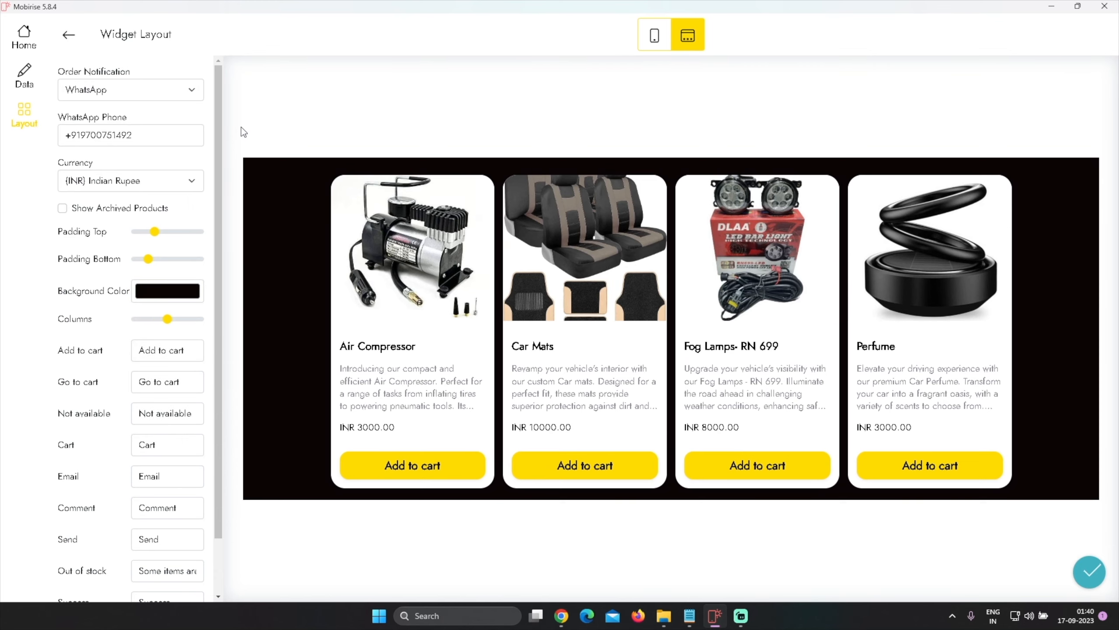
left_click(1088, 573)
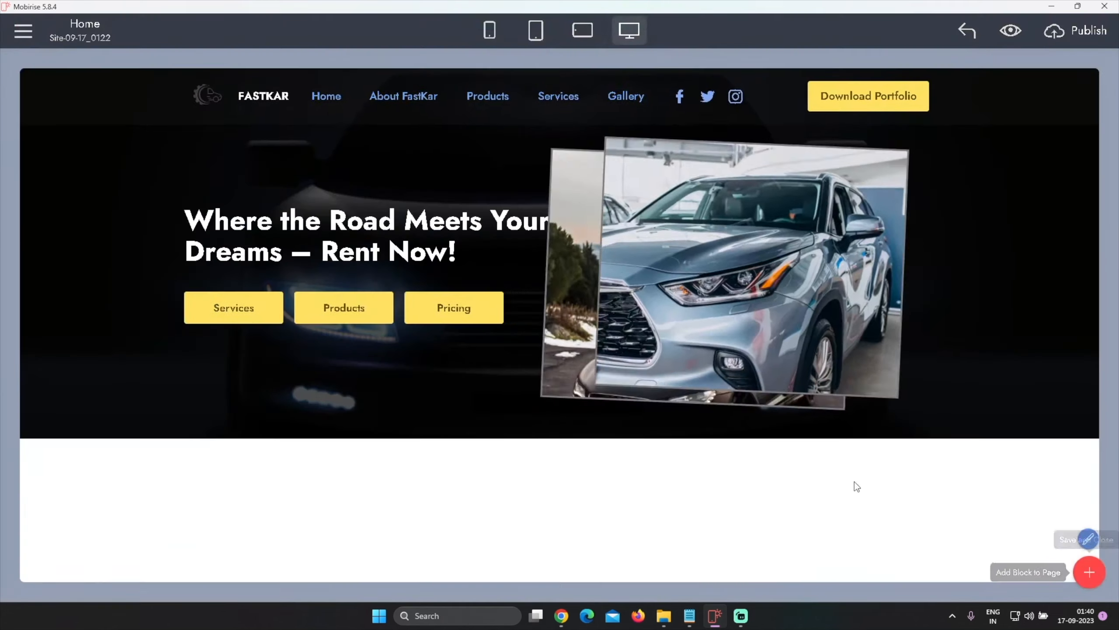
Change the shop widget's background color to a dark brown (RGB 71, 56, 56) and save
scroll(651, 434, "down", 4)
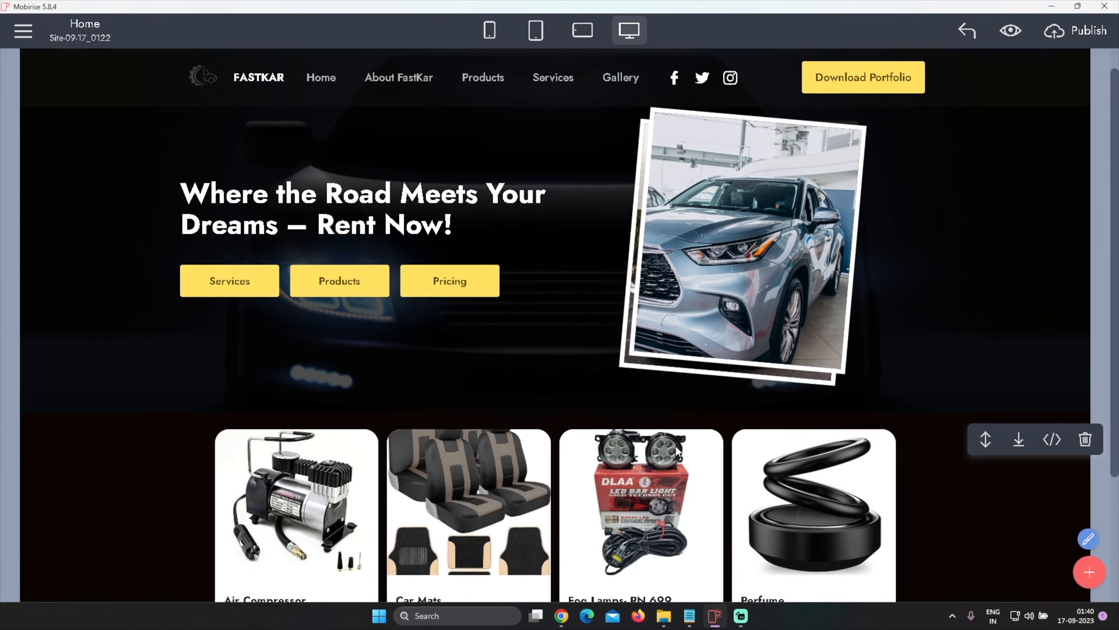
scroll(941, 471, "up", 3)
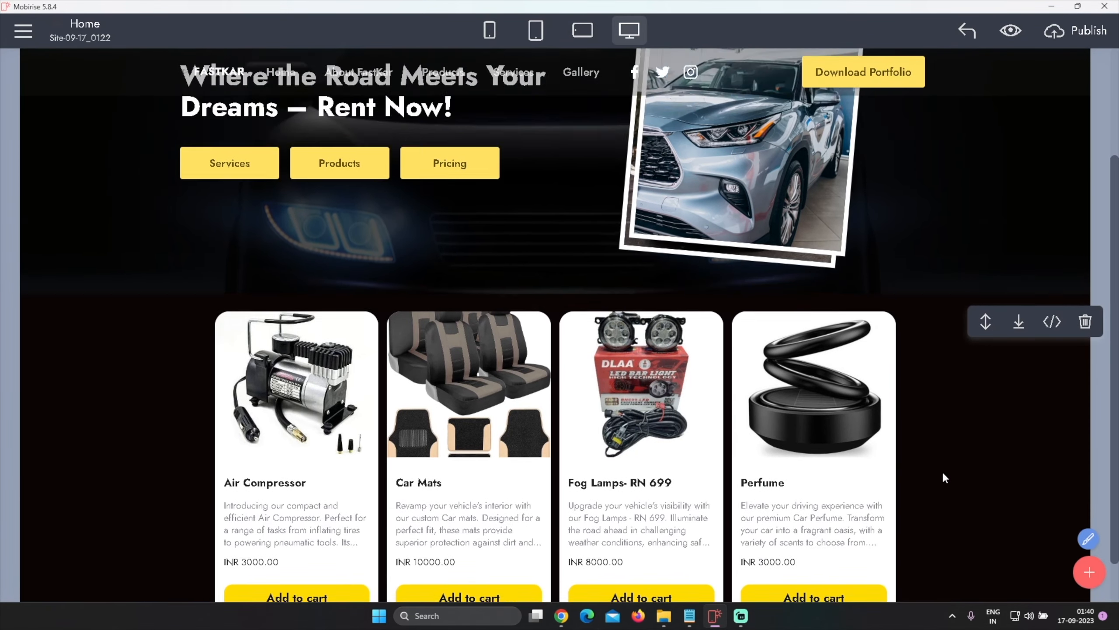
scroll(1030, 512, "down", 3)
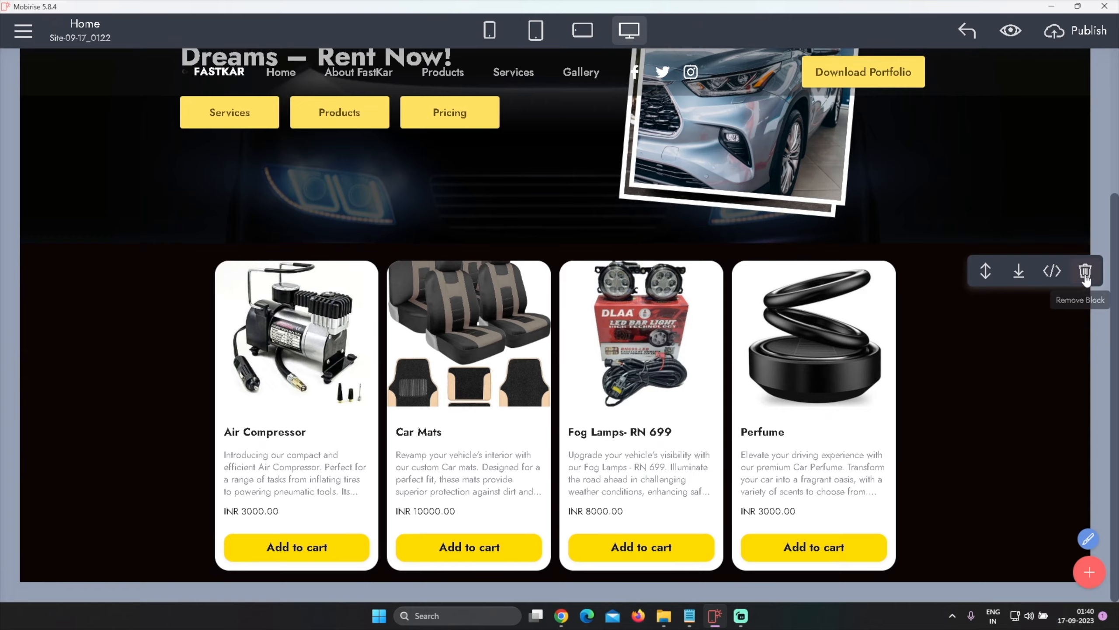
left_click(970, 376)
left_click(24, 114)
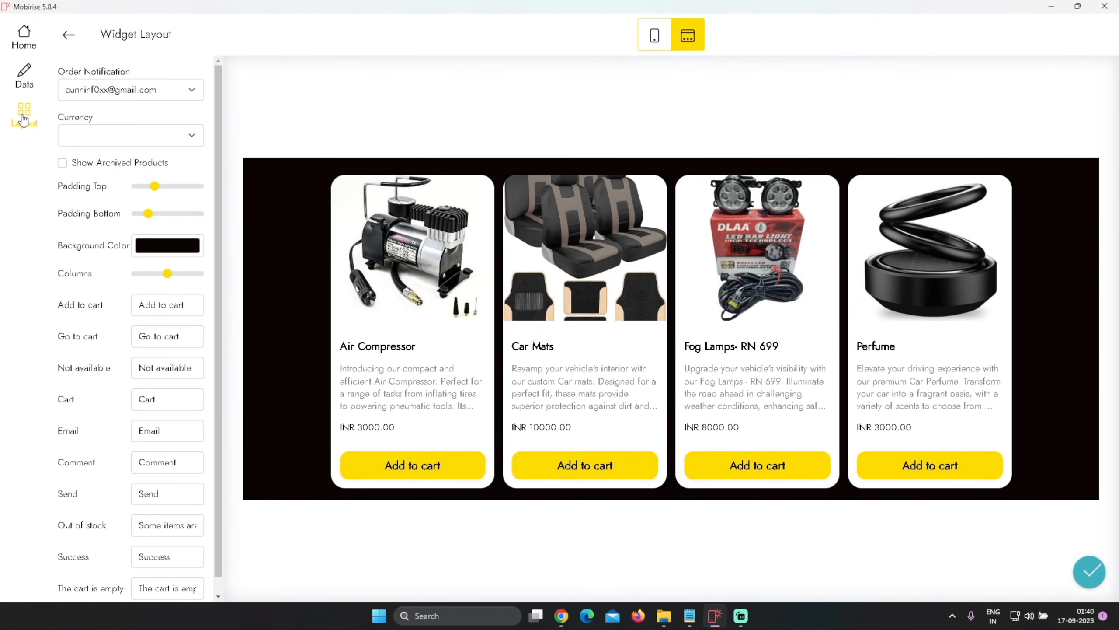
left_click(167, 291)
left_click_drag(163, 358, 124, 388)
left_click(463, 540)
left_click(1089, 572)
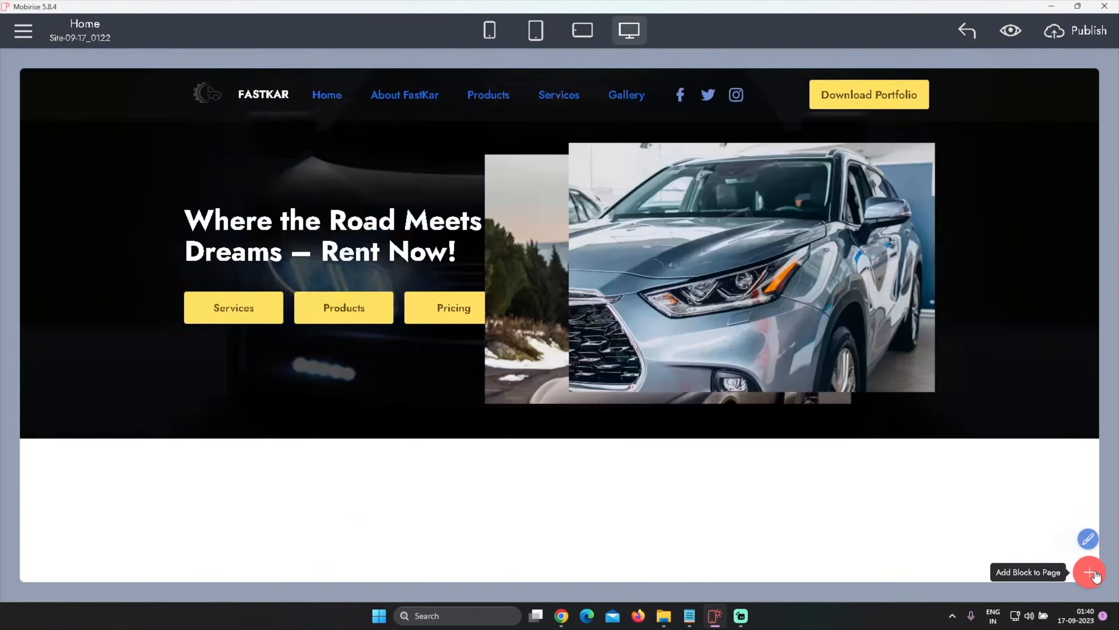
Reopen the shop widget layout and set its background color to black (RGB 0, 0, 0)
scroll(704, 434, "down", 4)
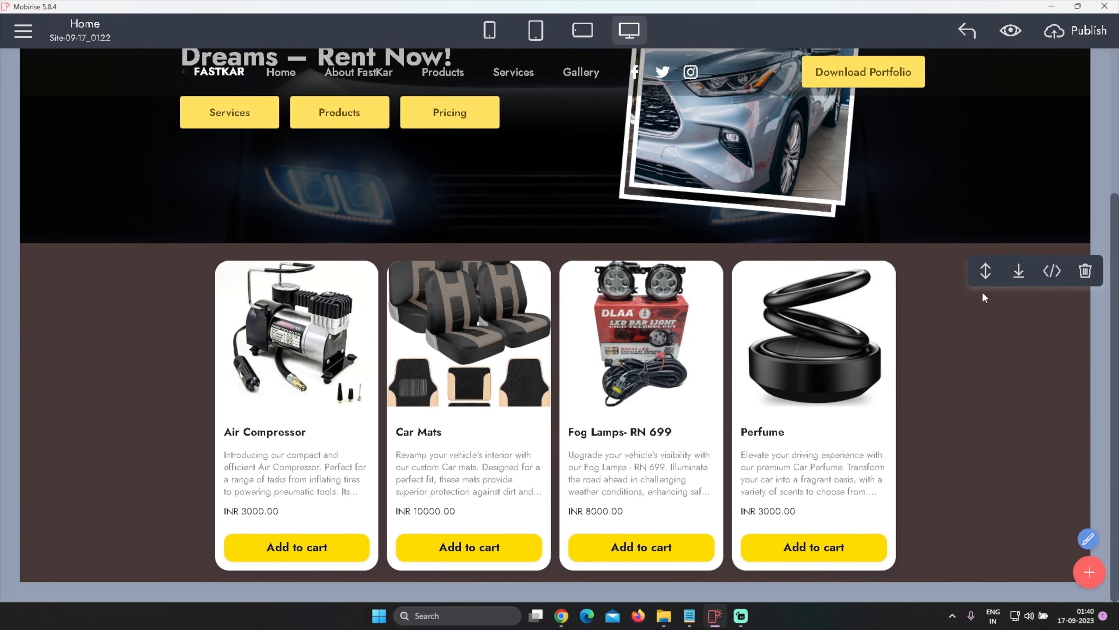
left_click(990, 427)
left_click(24, 117)
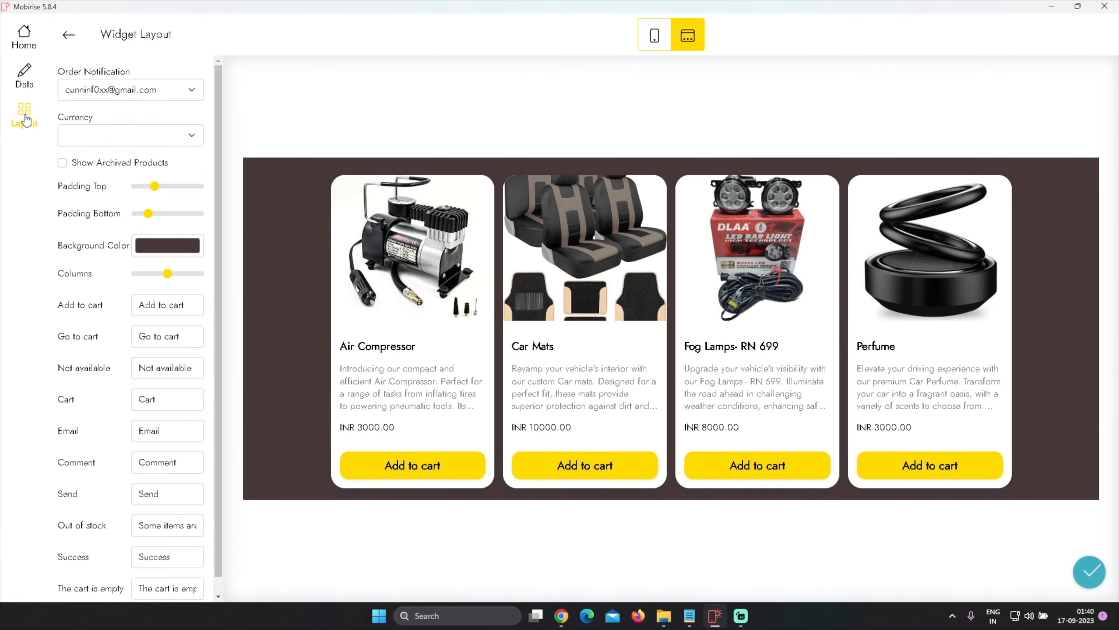
left_click(158, 292)
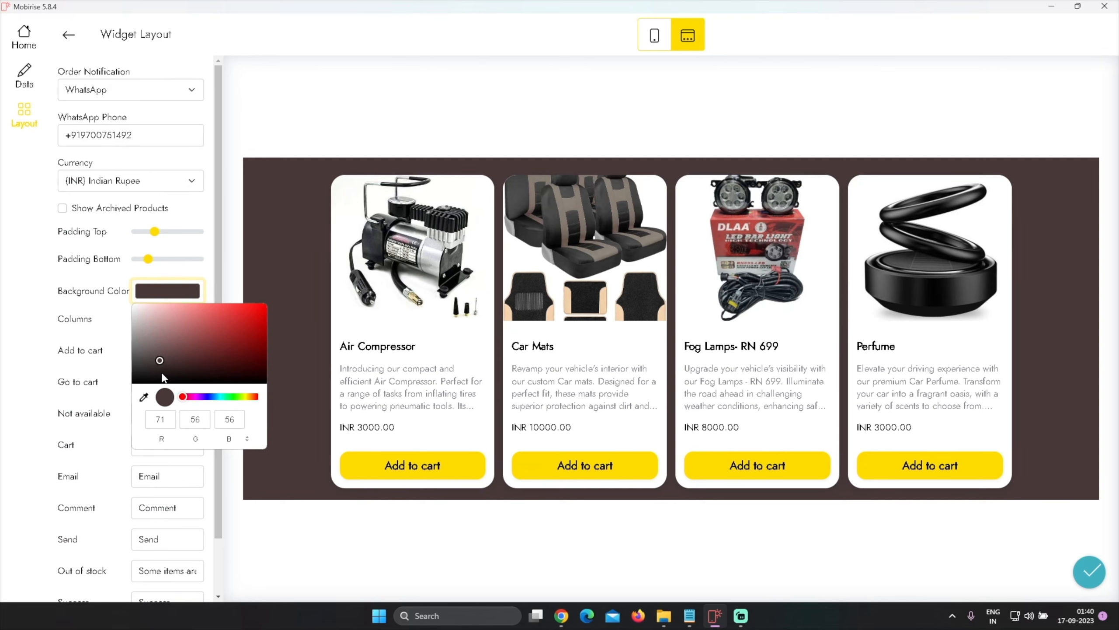
left_click_drag(163, 376, 132, 388)
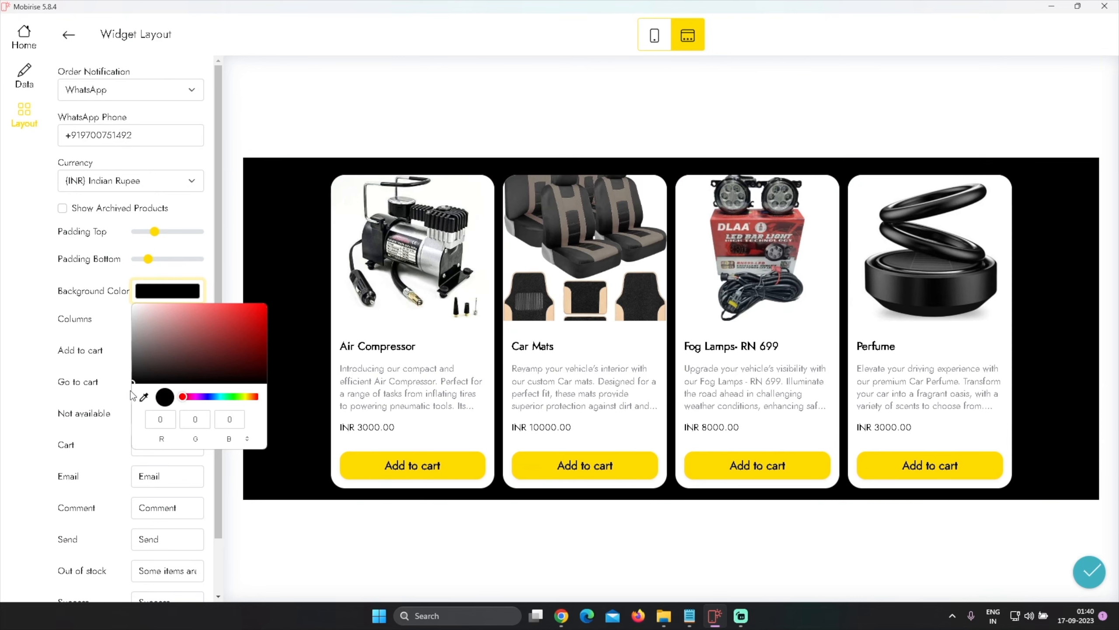
left_click(205, 282)
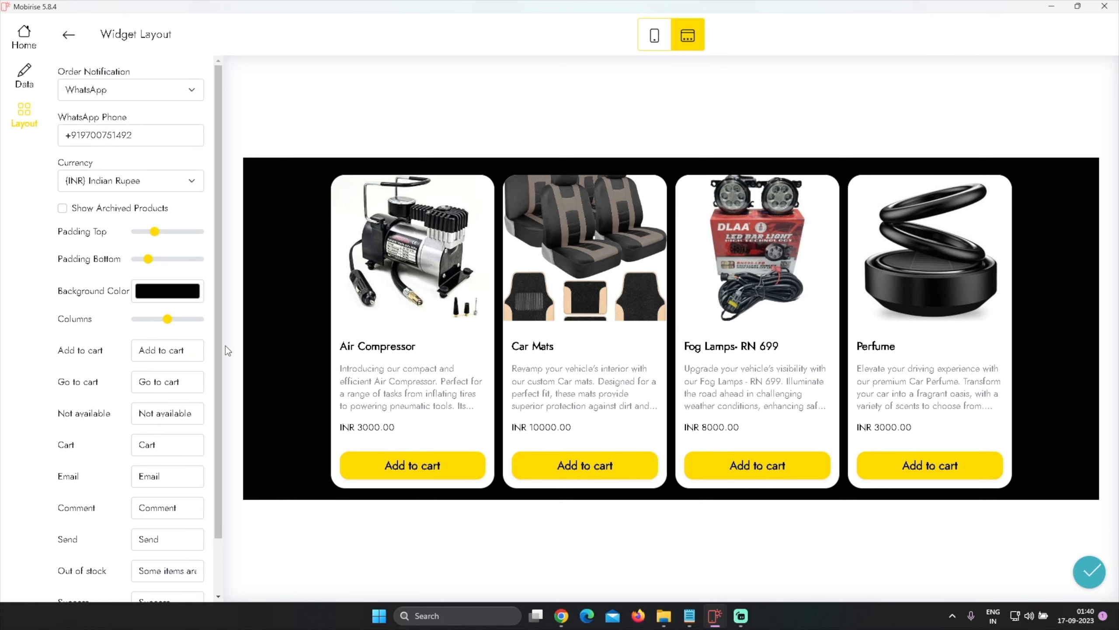
Try five product columns, revert the column count, then save and close the shop widget
left_click_drag(169, 320, 193, 329)
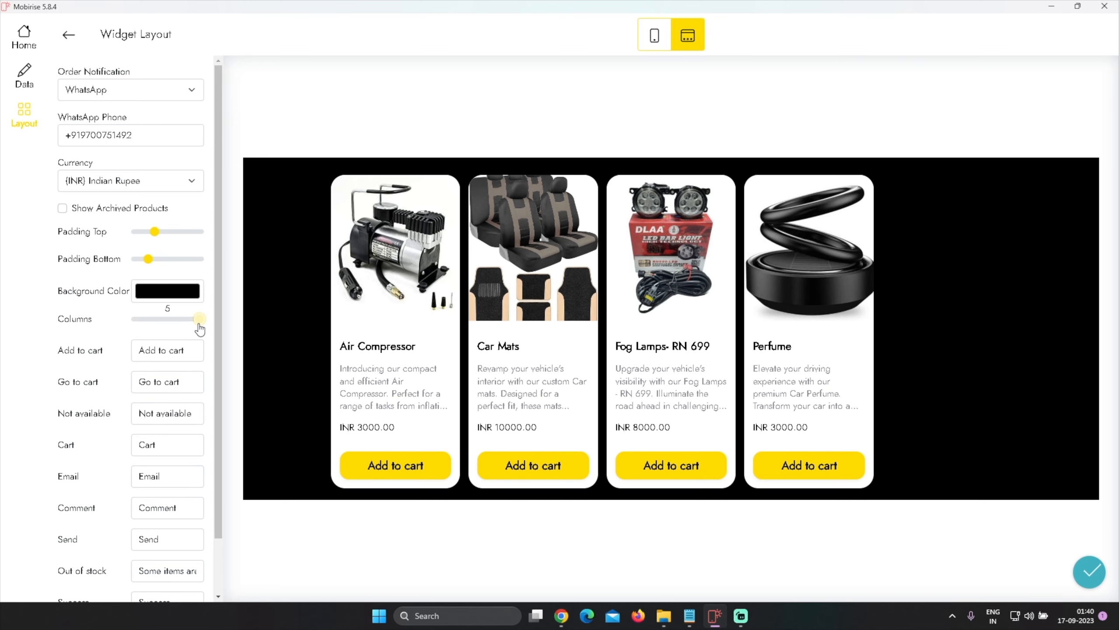
left_click_drag(199, 328, 177, 326)
scroll(189, 381, "down", 2)
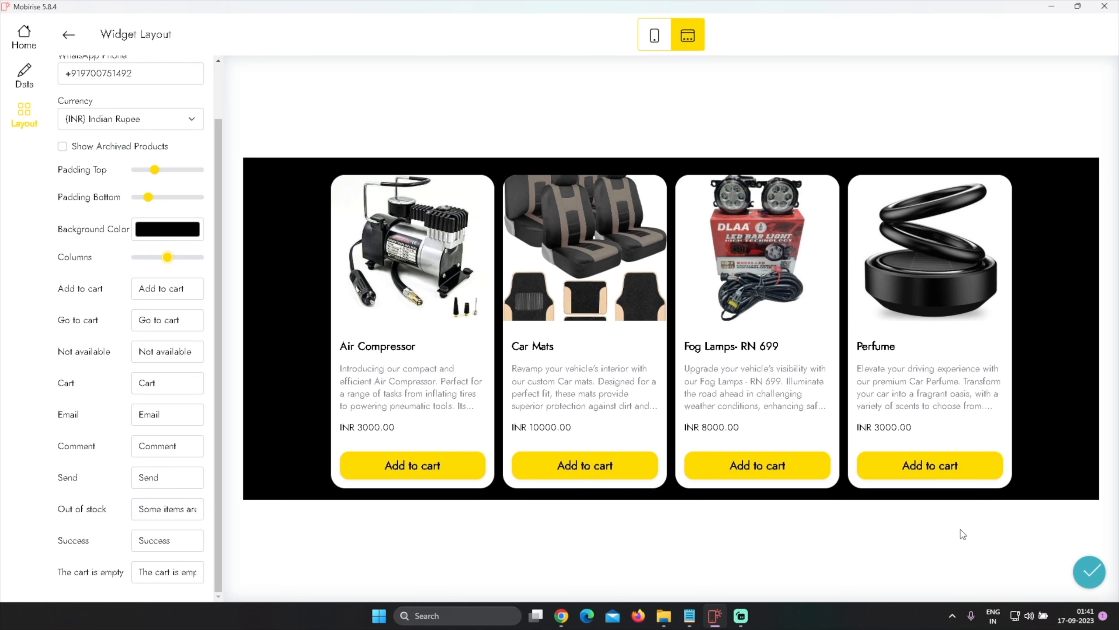
left_click(1090, 570)
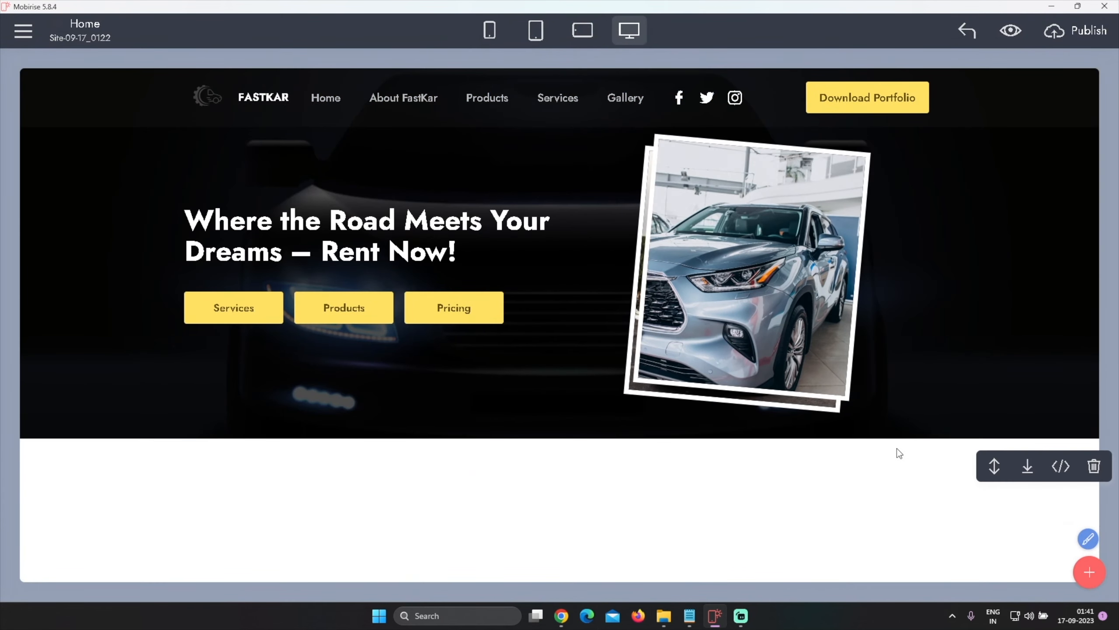
scroll(895, 446, "down", 4)
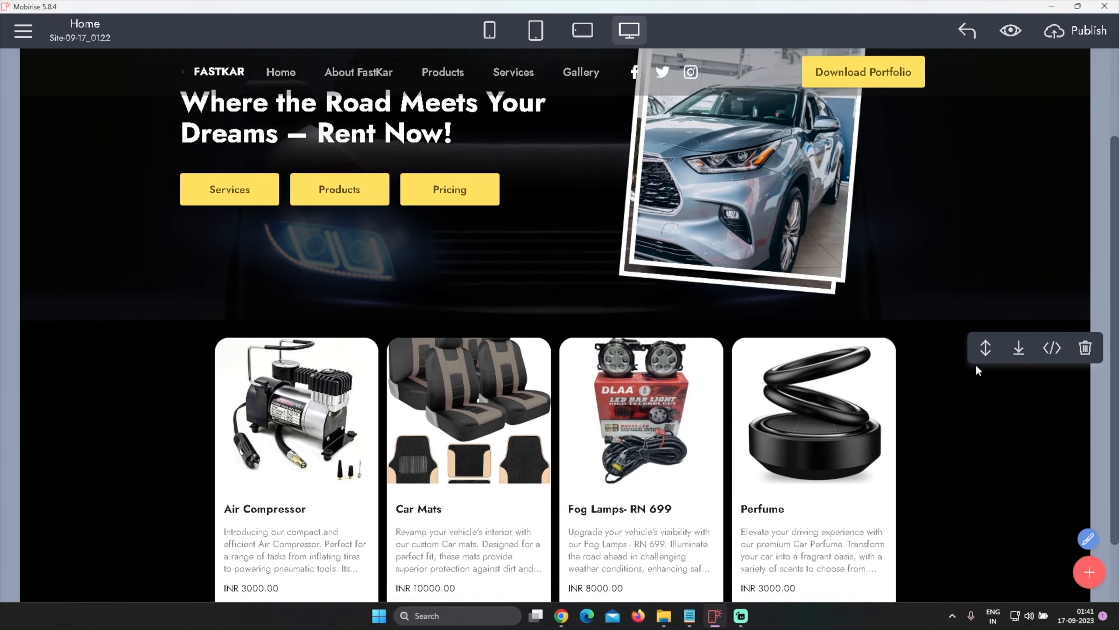
Open the menu block's settings and turn off its Transparent style
left_click(1059, 70)
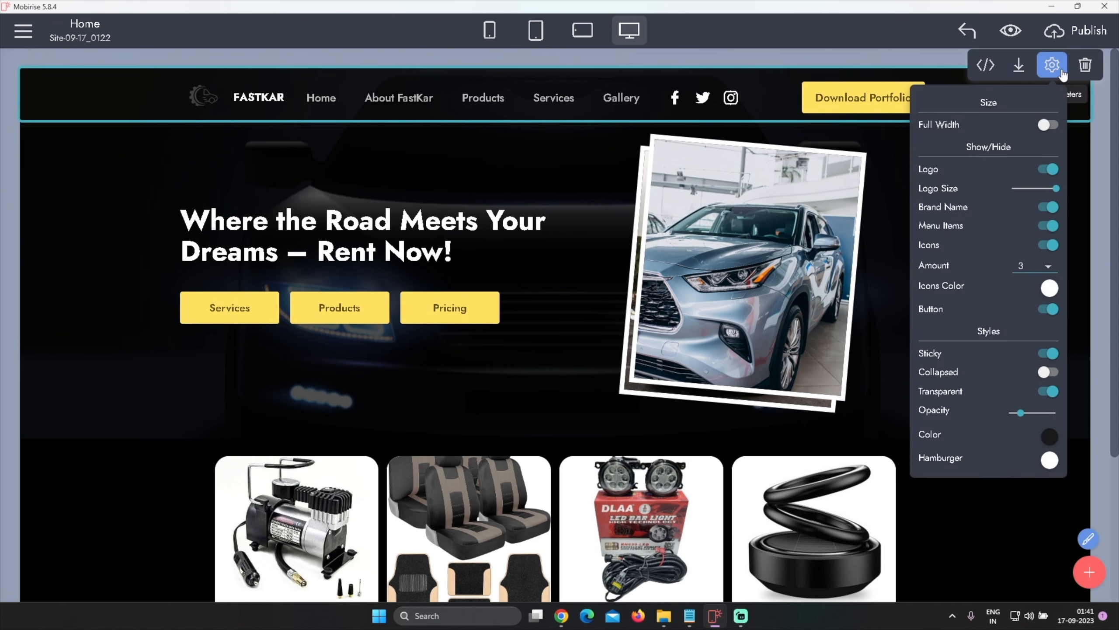
left_click(1051, 392)
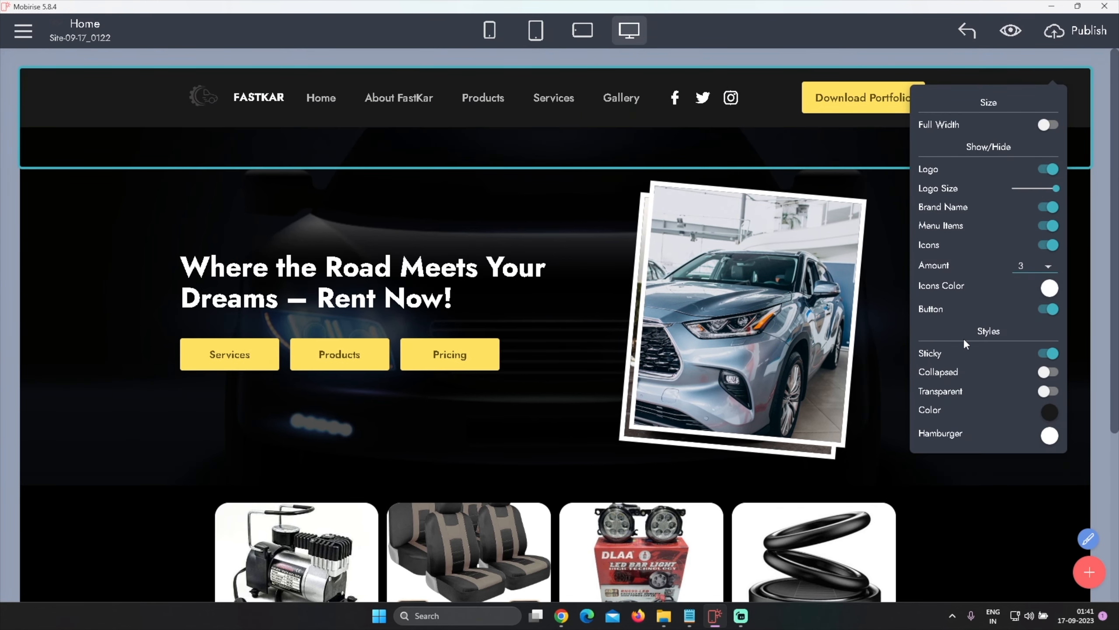
left_click(1049, 413)
left_click(1081, 495)
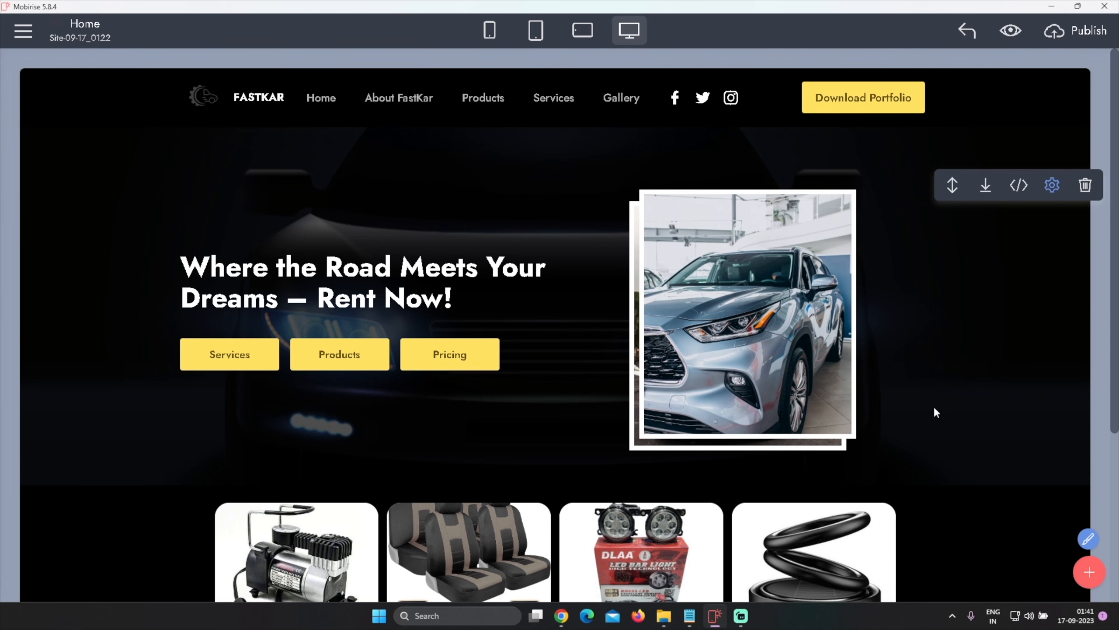
Open the block library to add a new section below the product block
scroll(948, 408, "down", 1)
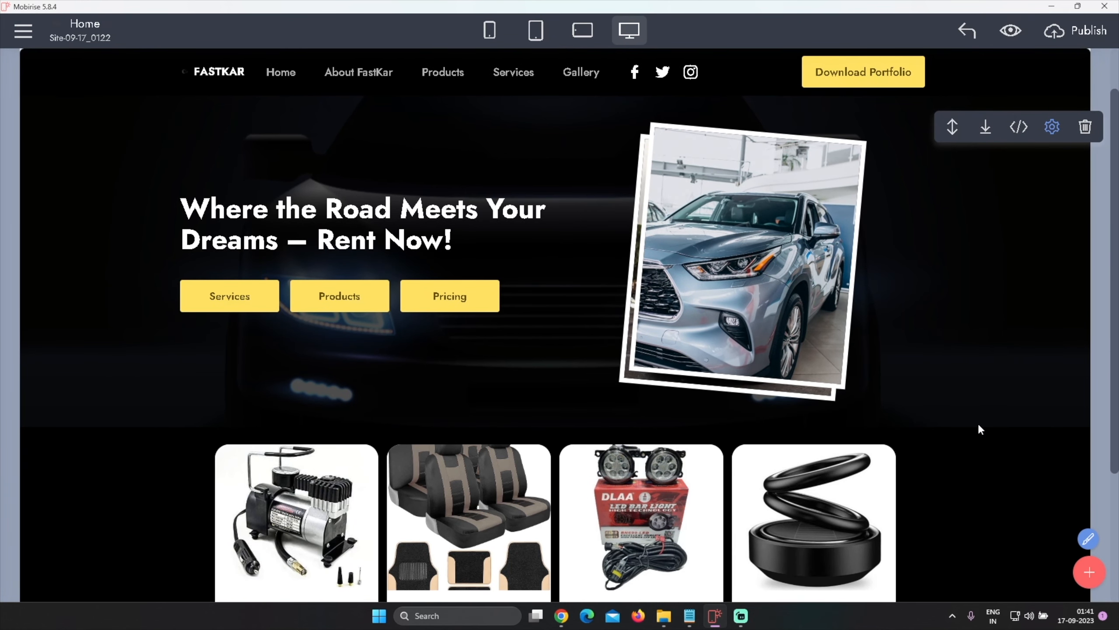
scroll(979, 426, "up", 1)
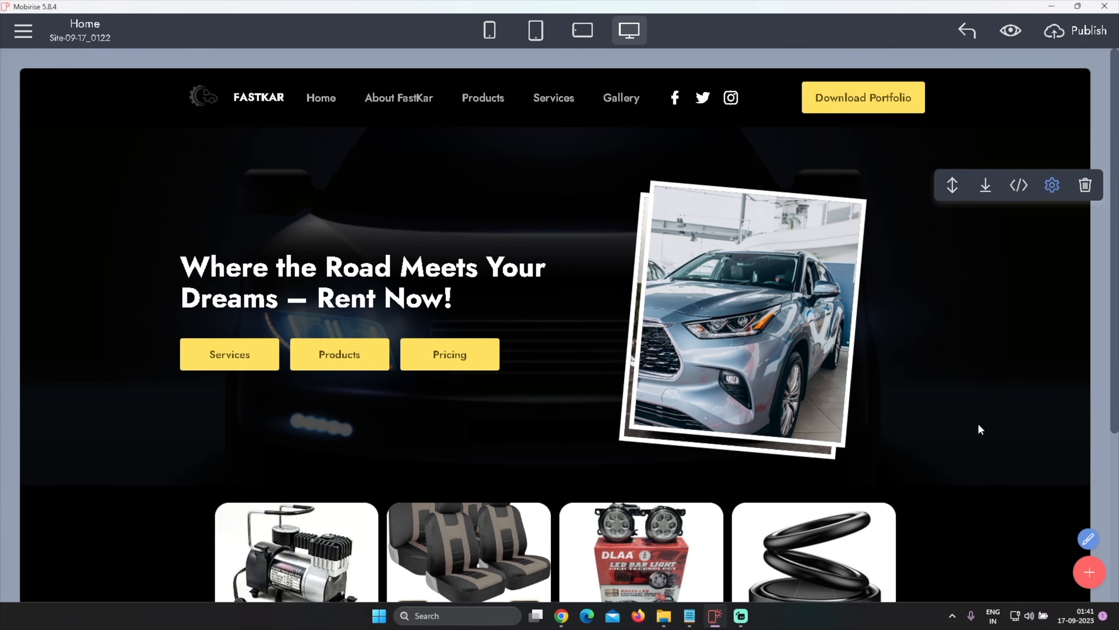
scroll(978, 426, "down", 4)
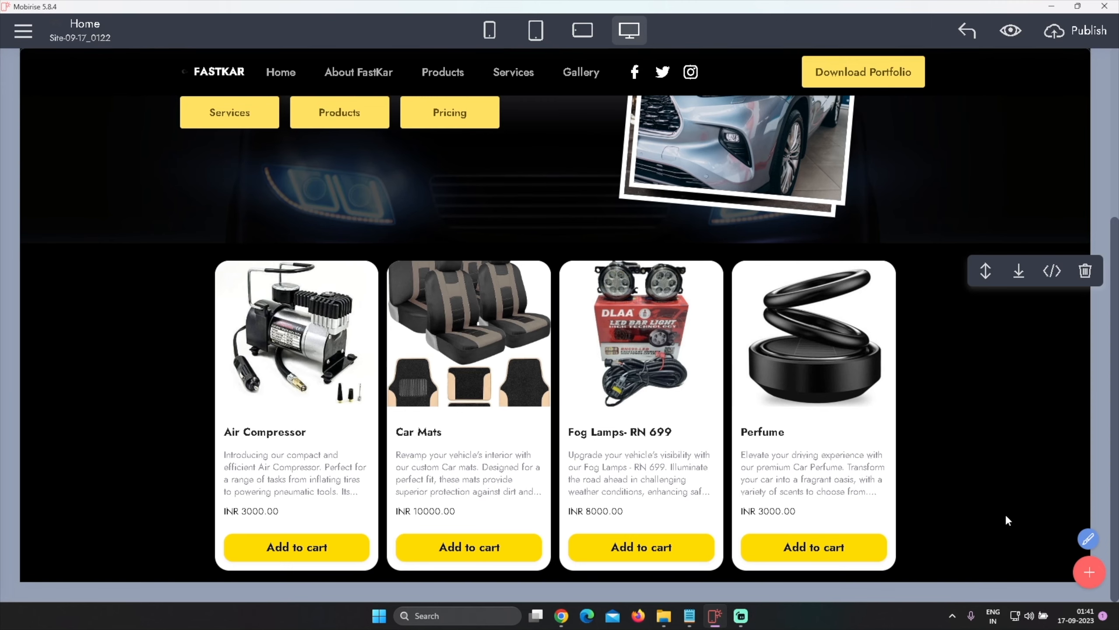
left_click(1089, 572)
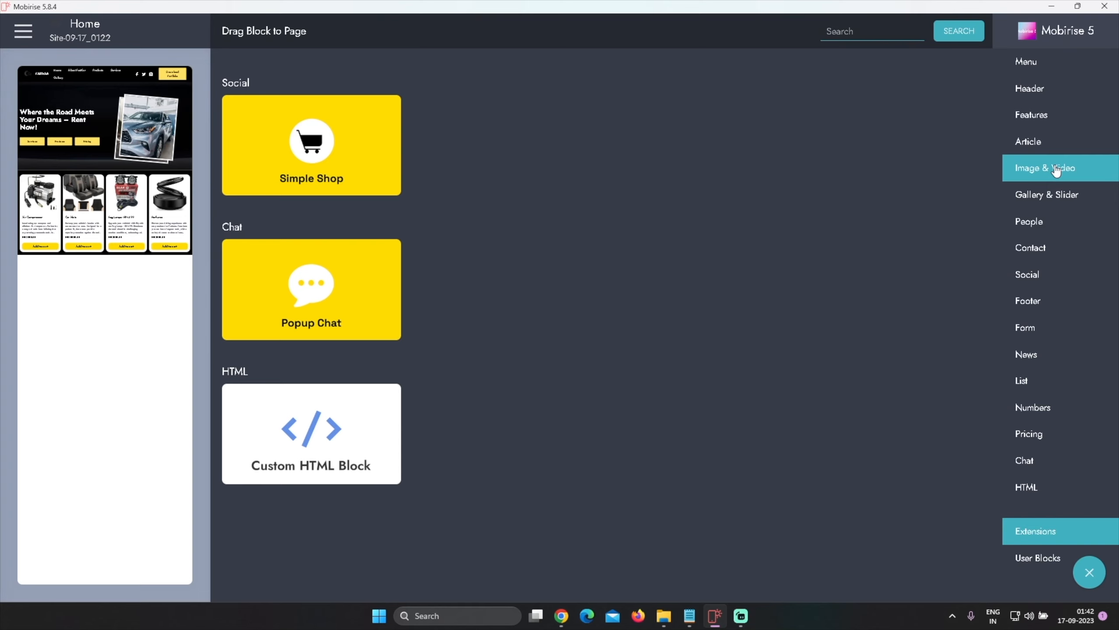
Switch to the Notepad page plan and review the Car Accessories and Premium Car for RENT sections, then return
mouse_move(689, 615)
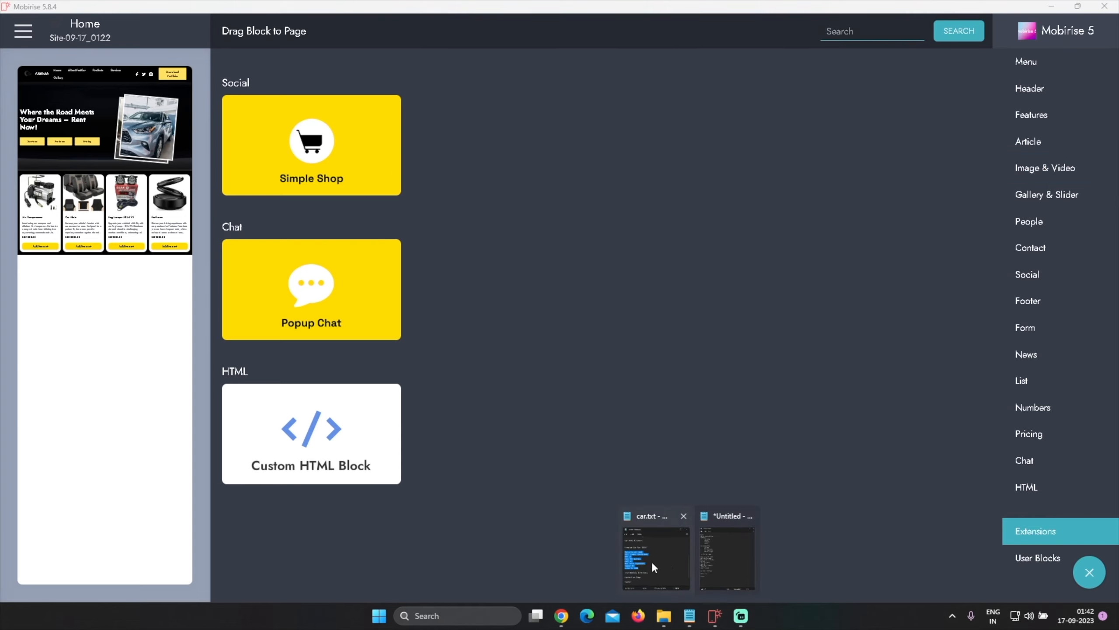
left_click(735, 515)
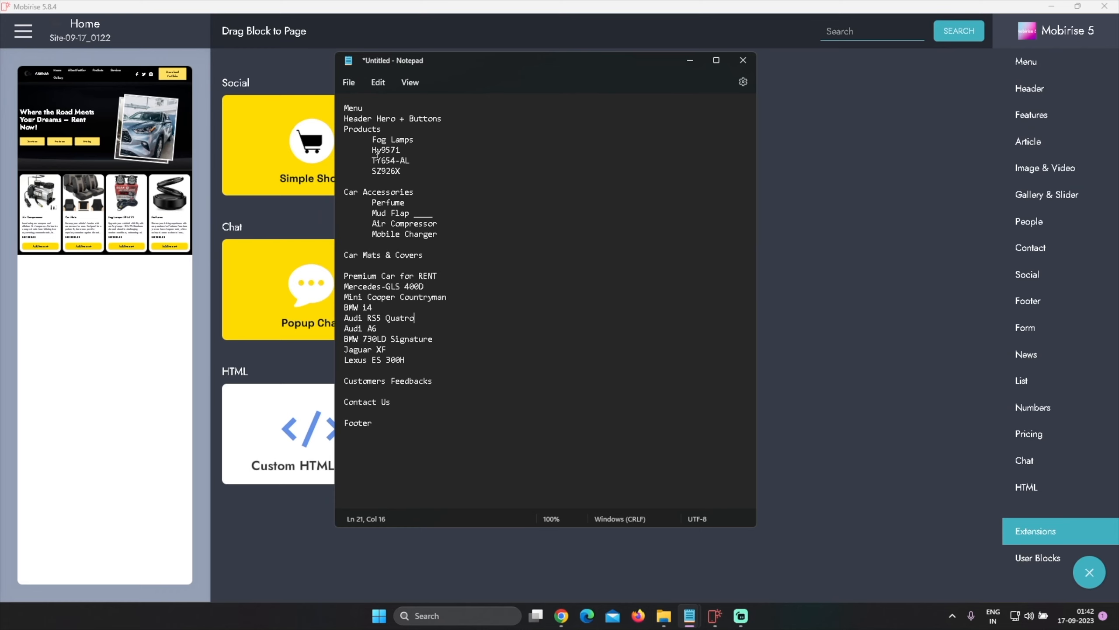
left_click_drag(344, 130, 431, 170)
left_click(431, 166)
left_click_drag(344, 193, 442, 233)
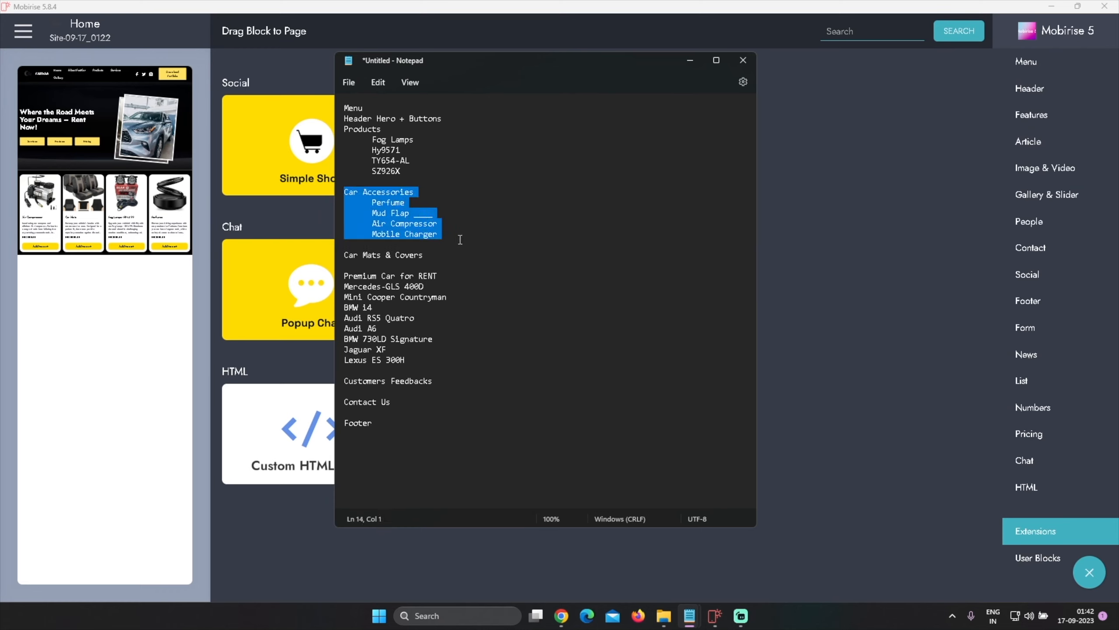
left_click(459, 240)
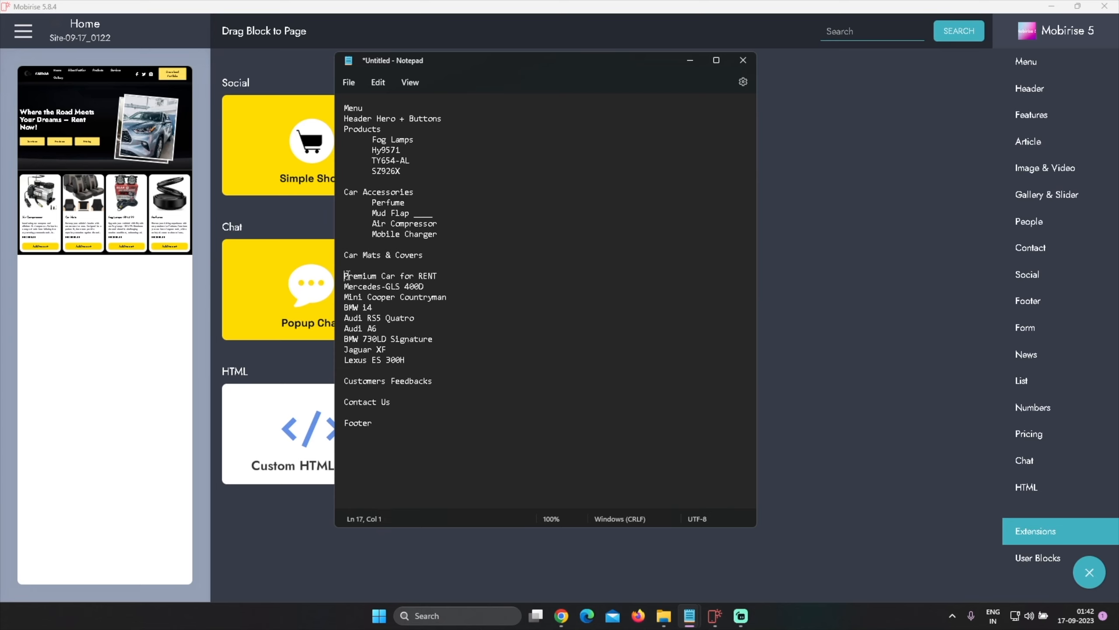
left_click_drag(344, 275, 431, 280)
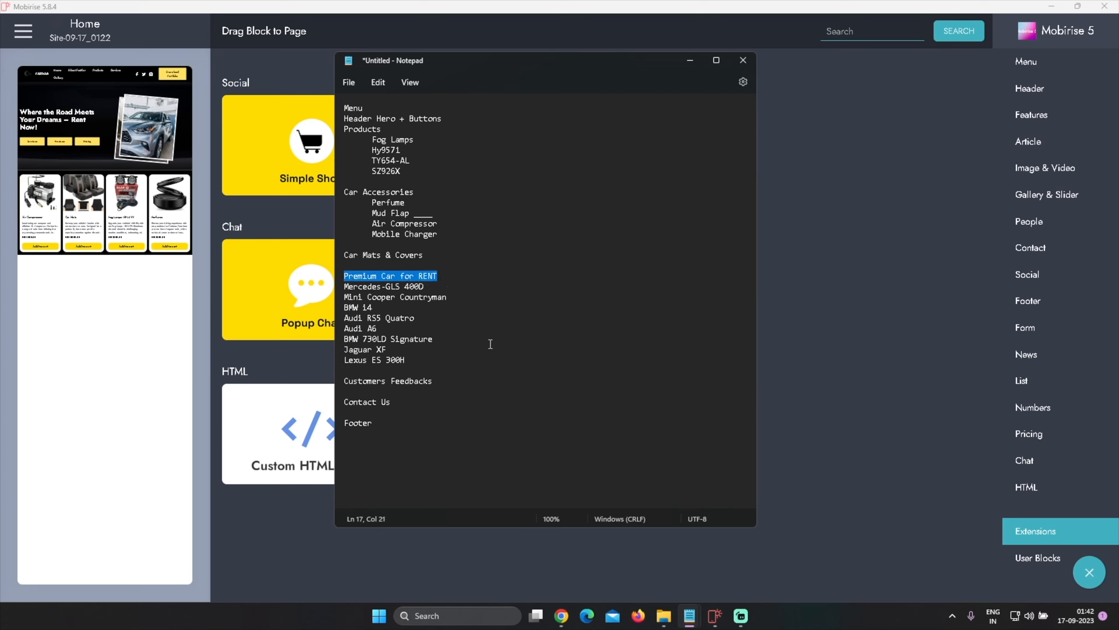
left_click(715, 616)
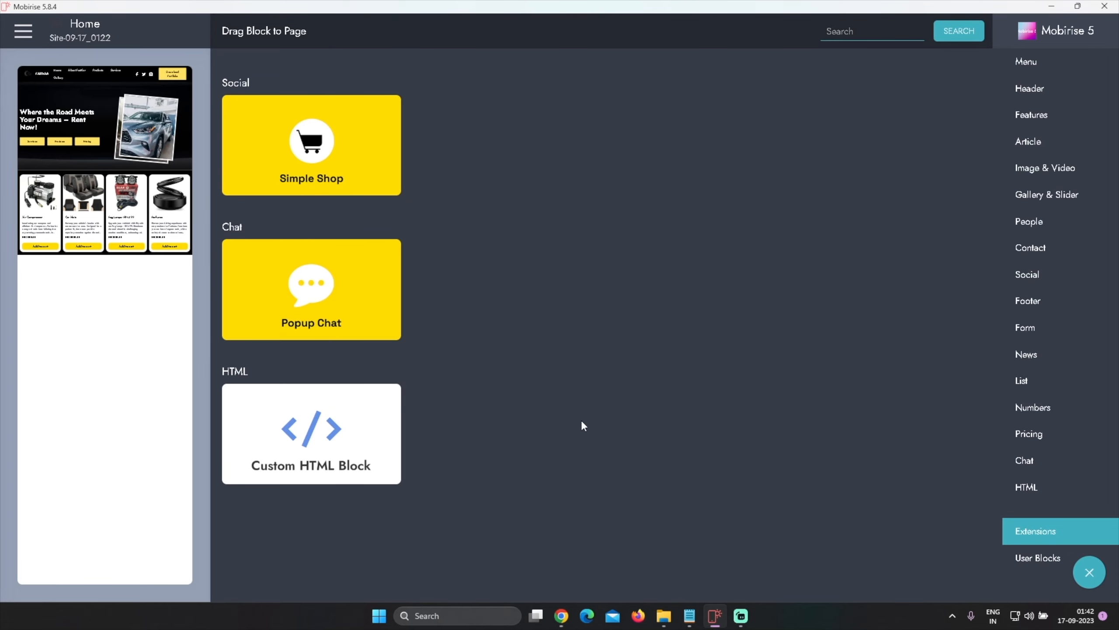
Browse the Gallery & Slider block category for a suitable section design
left_click(1073, 194)
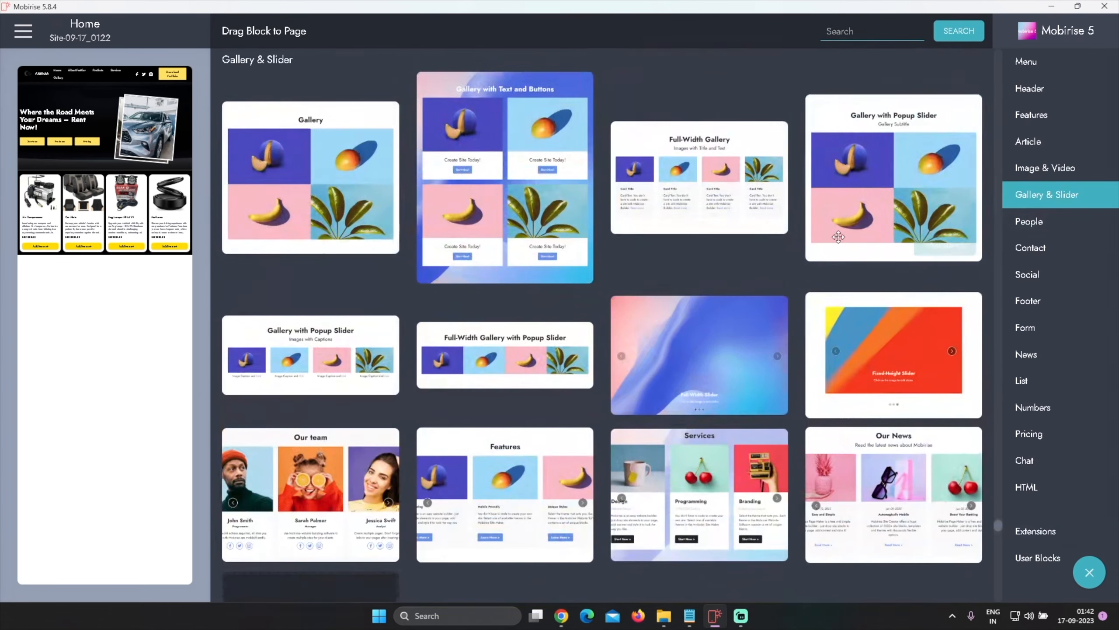
scroll(798, 303, "down", 4)
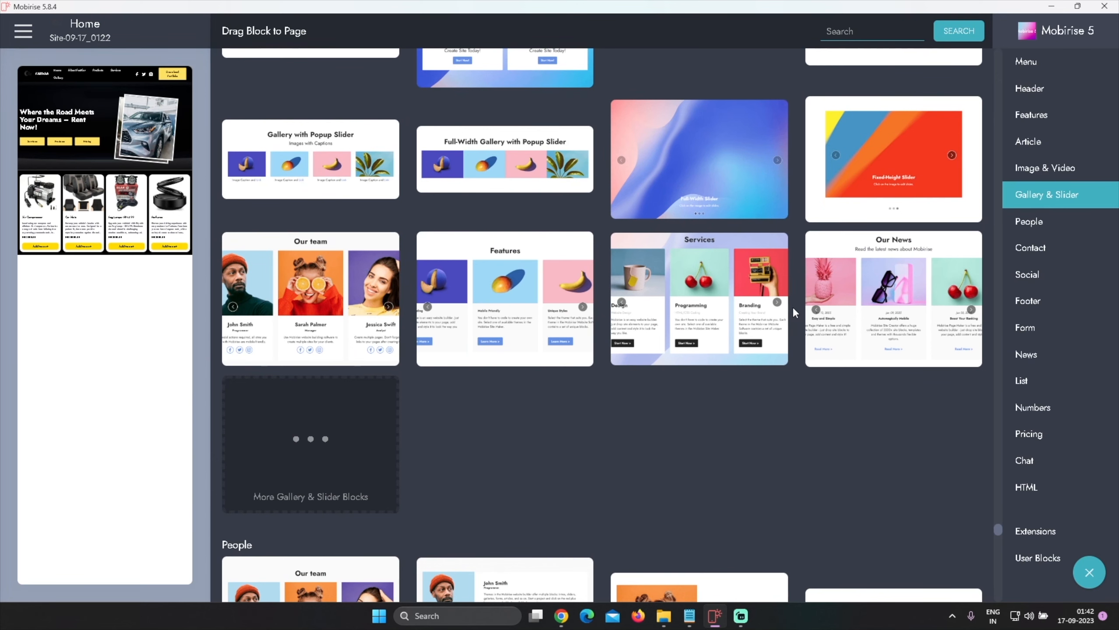
scroll(788, 308, "down", 4)
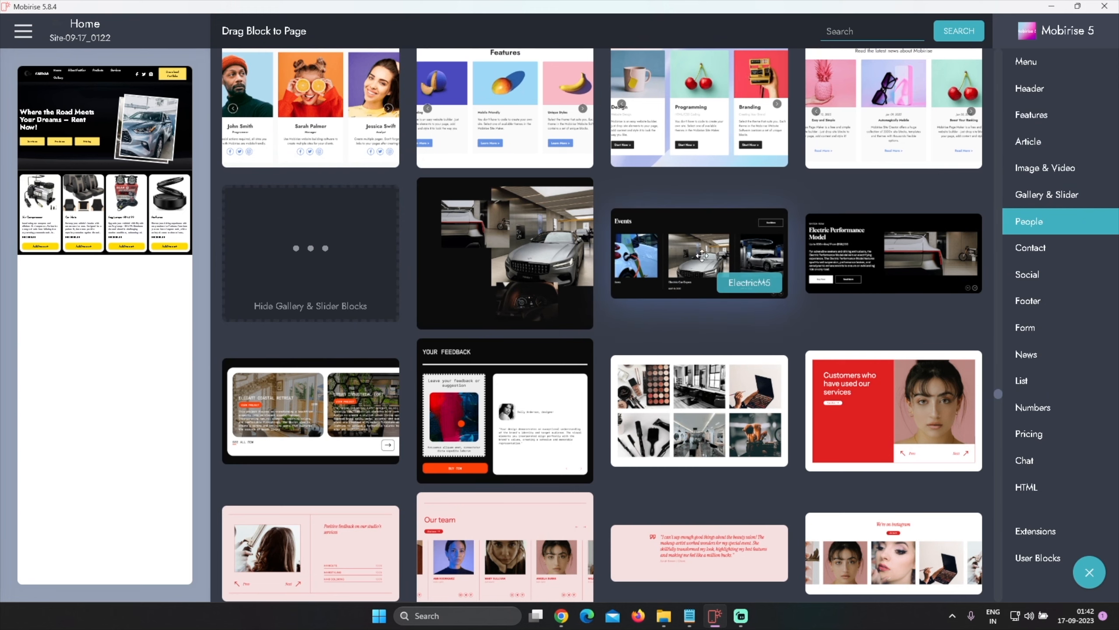
scroll(795, 347, "down", 6)
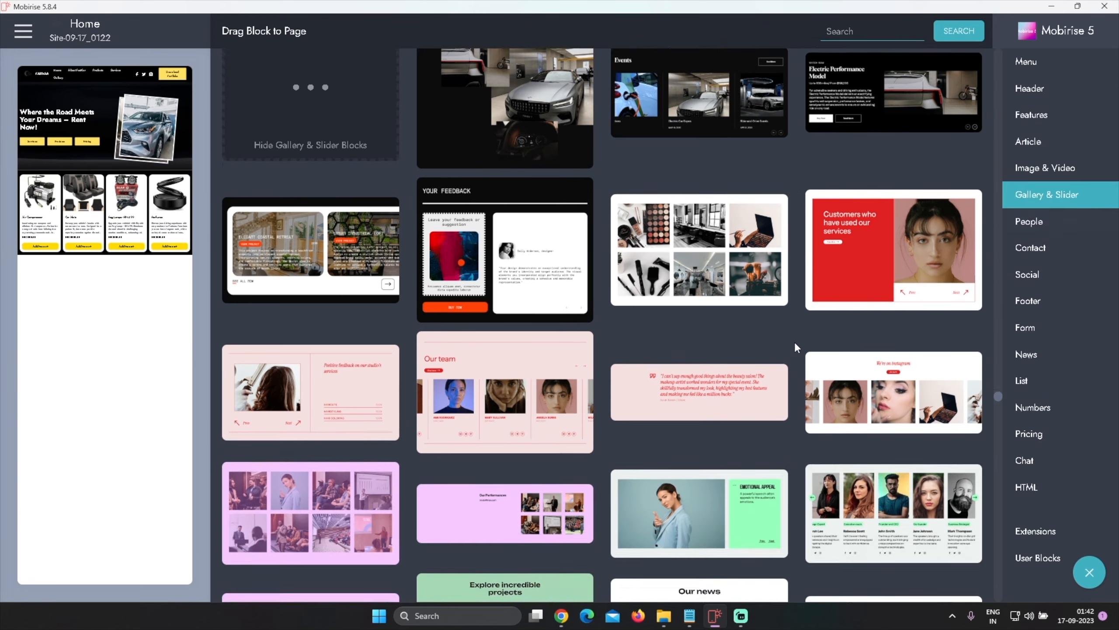
scroll(795, 347, "down", 10)
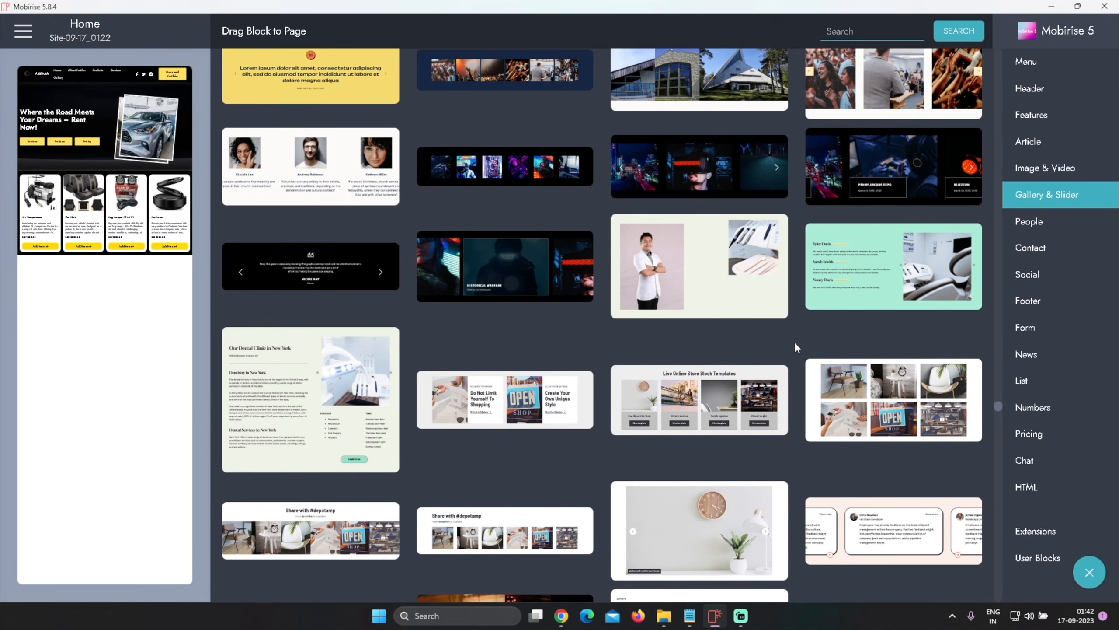
scroll(796, 347, "down", 6)
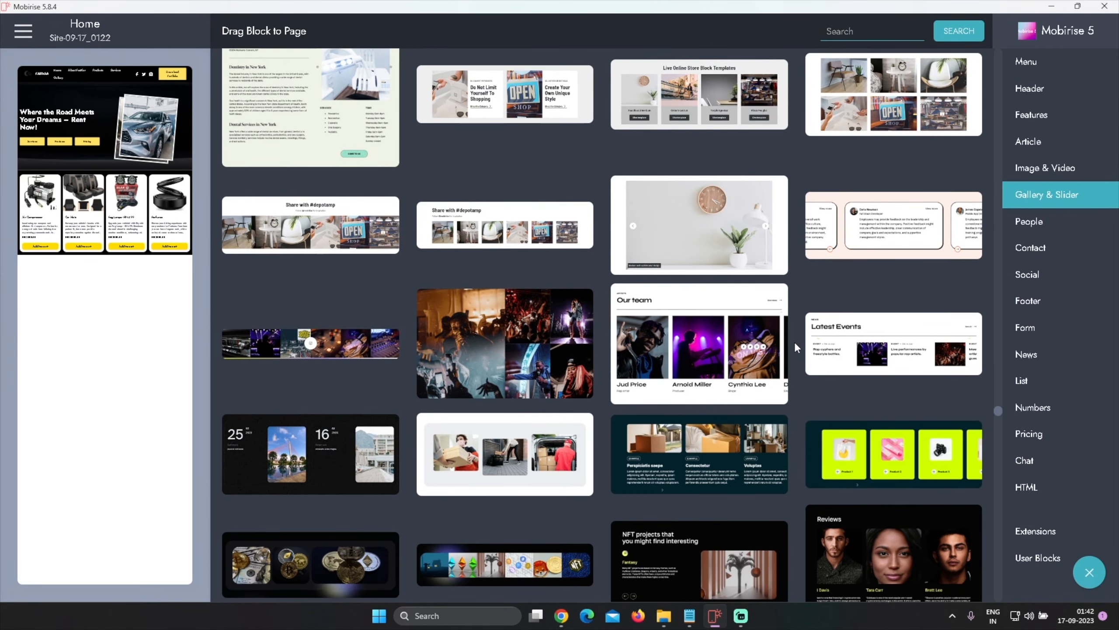
scroll(796, 347, "down", 5)
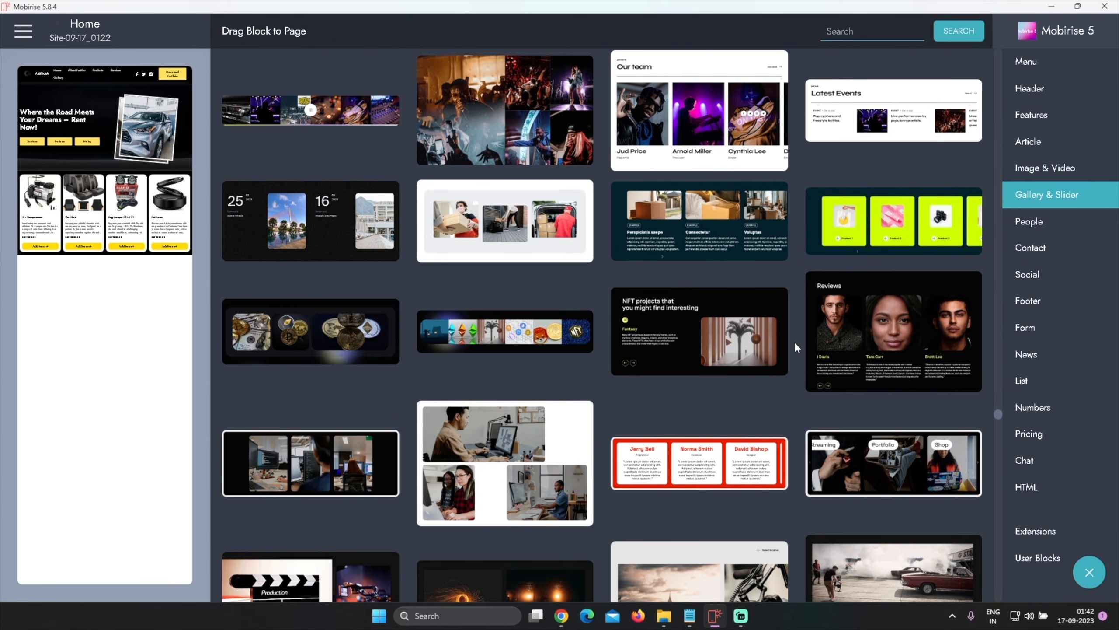
scroll(796, 347, "down", 6)
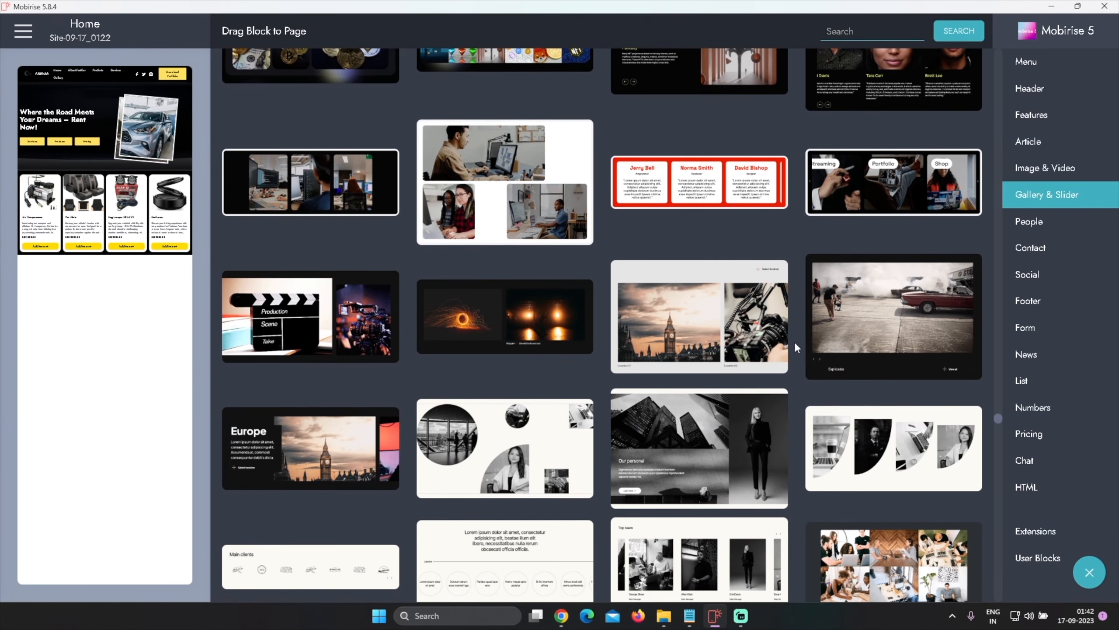
scroll(795, 350, "down", 8)
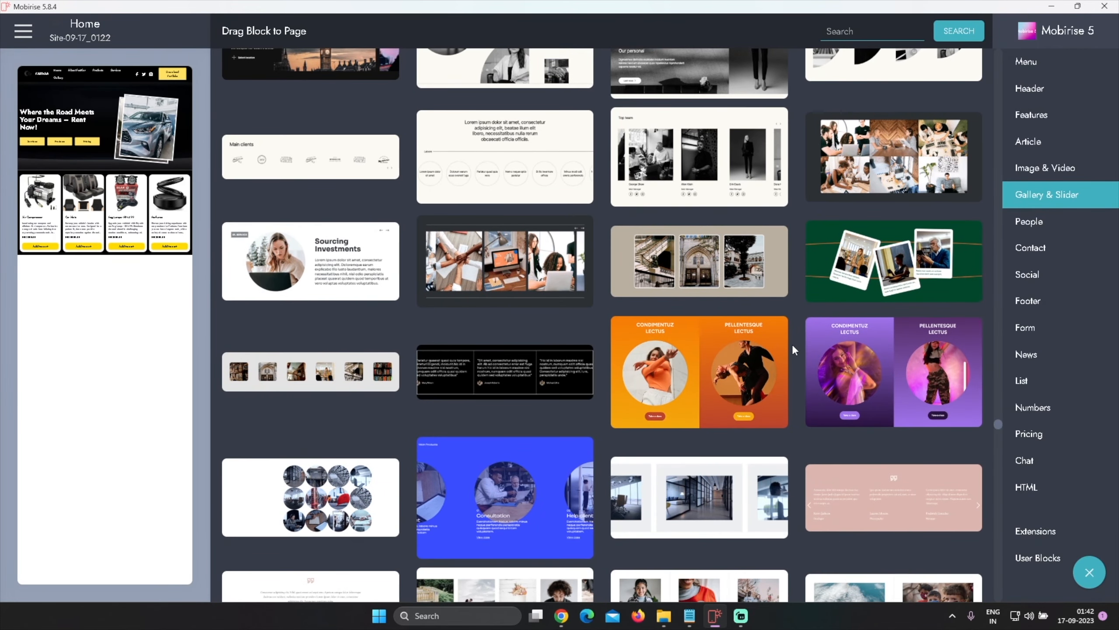
scroll(793, 349, "down", 6)
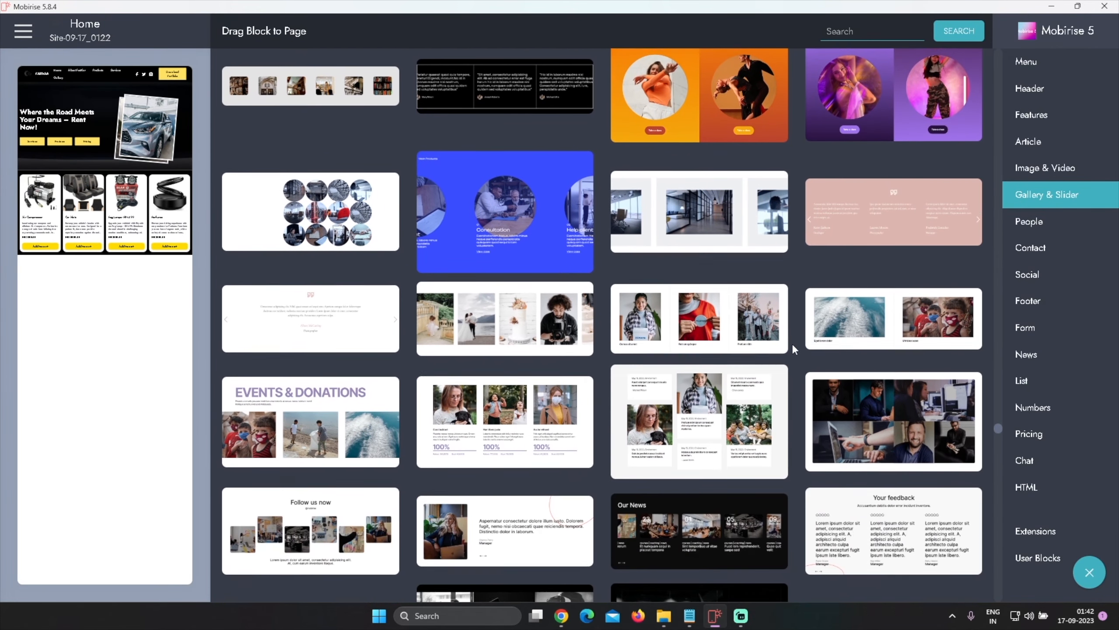
scroll(793, 343, "down", 8)
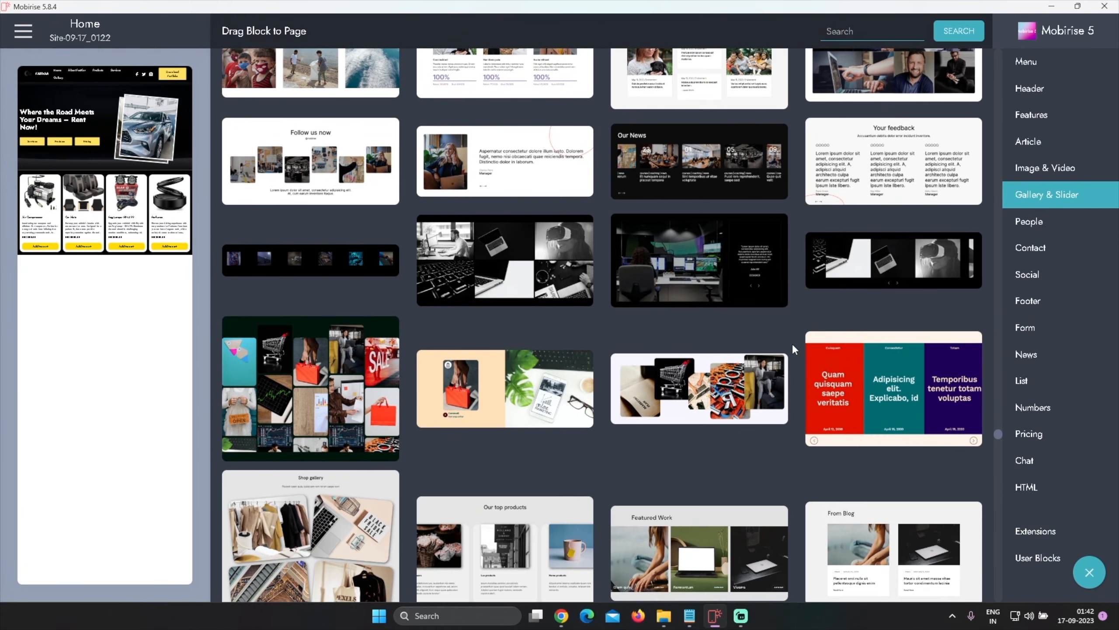
scroll(793, 348, "down", 9)
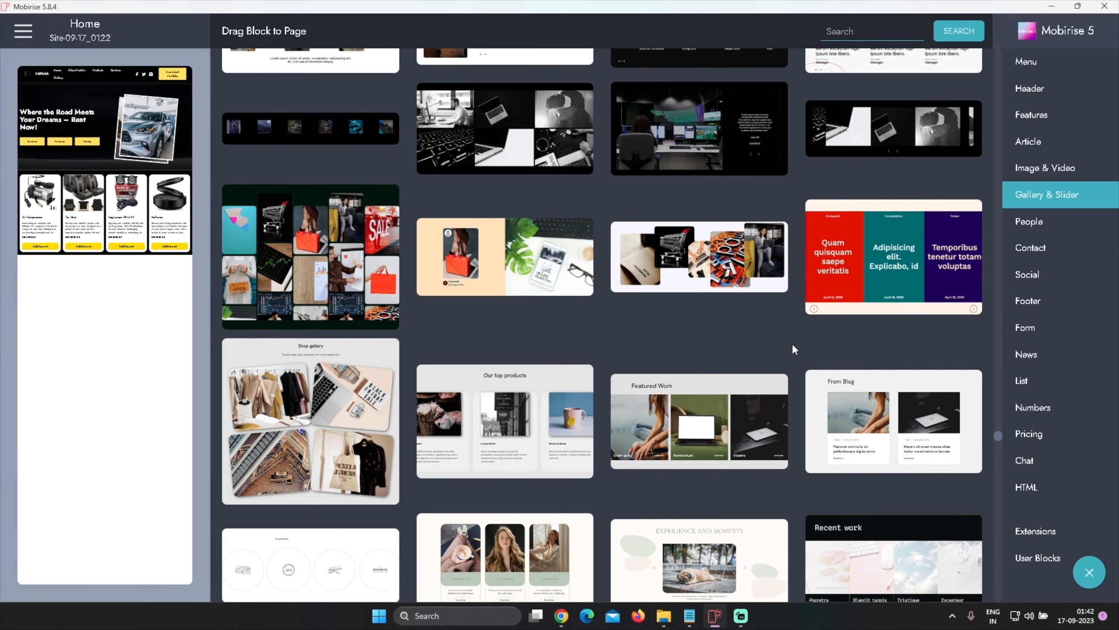
scroll(792, 344, "down", 11)
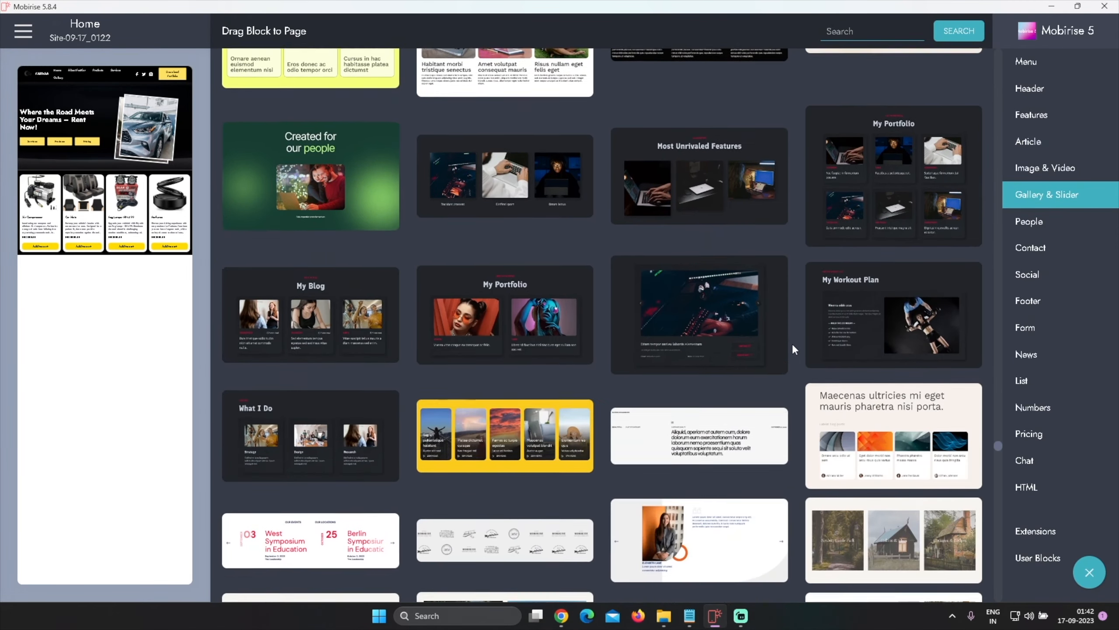
scroll(792, 343, "up", 3)
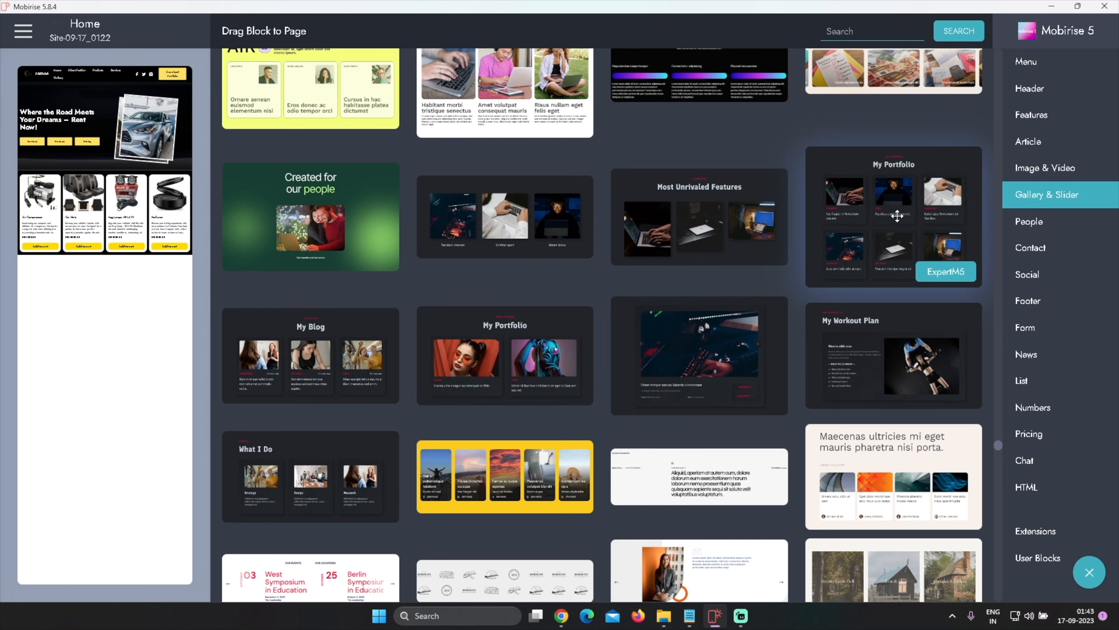
scroll(810, 317, "down", 2)
scroll(796, 326, "up", 2)
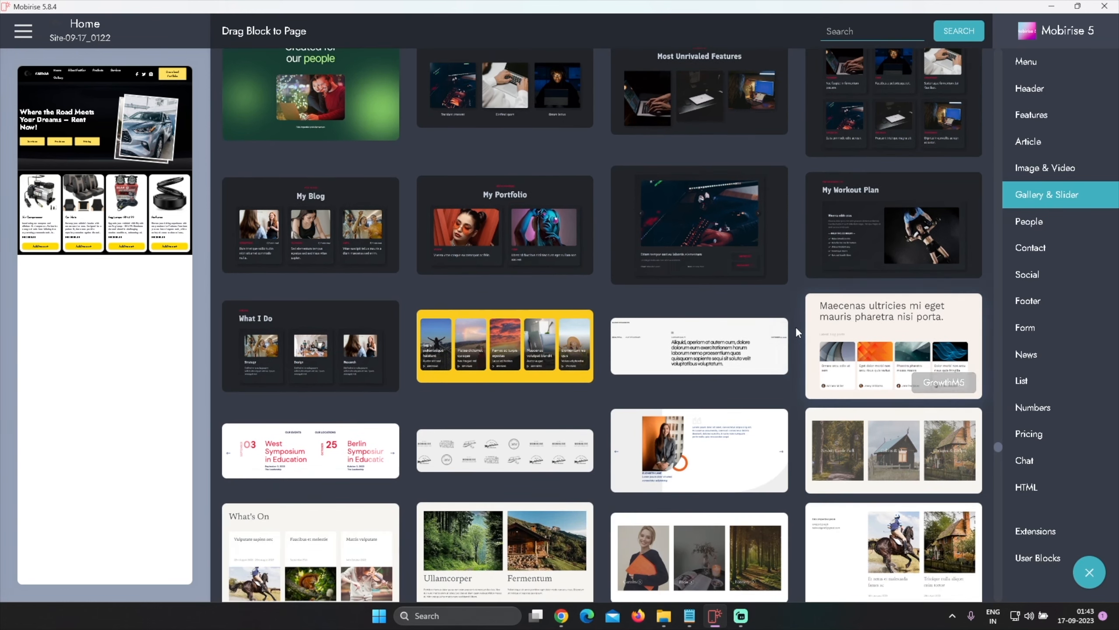
scroll(795, 326, "down", 8)
scroll(795, 326, "up", 4)
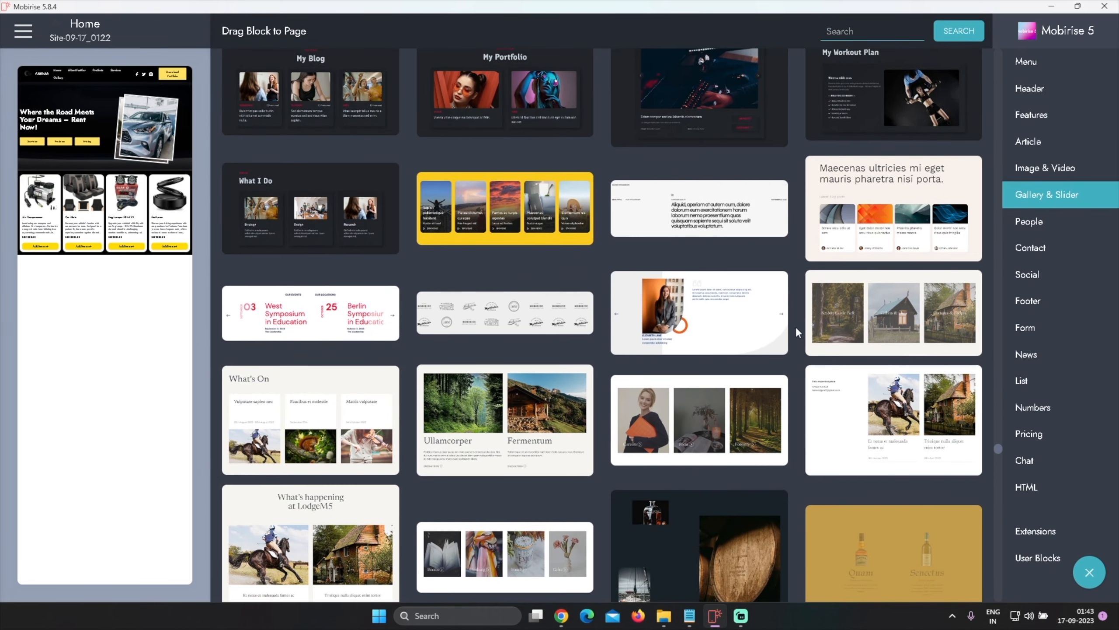
scroll(795, 327, "down", 1)
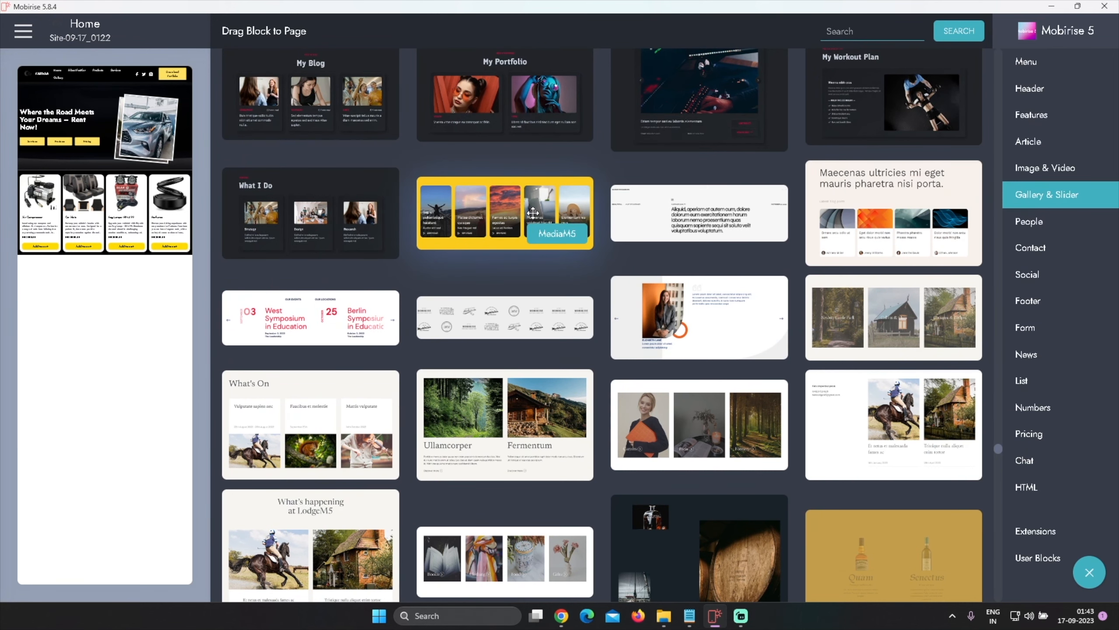
scroll(803, 290, "up", 2)
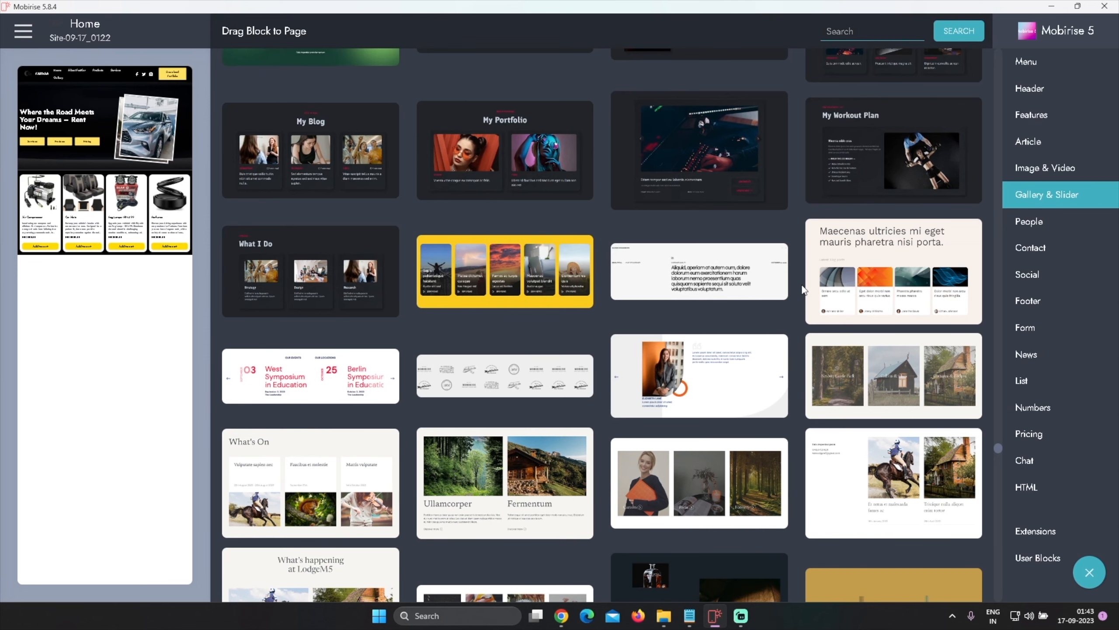
scroll(803, 290, "down", 5)
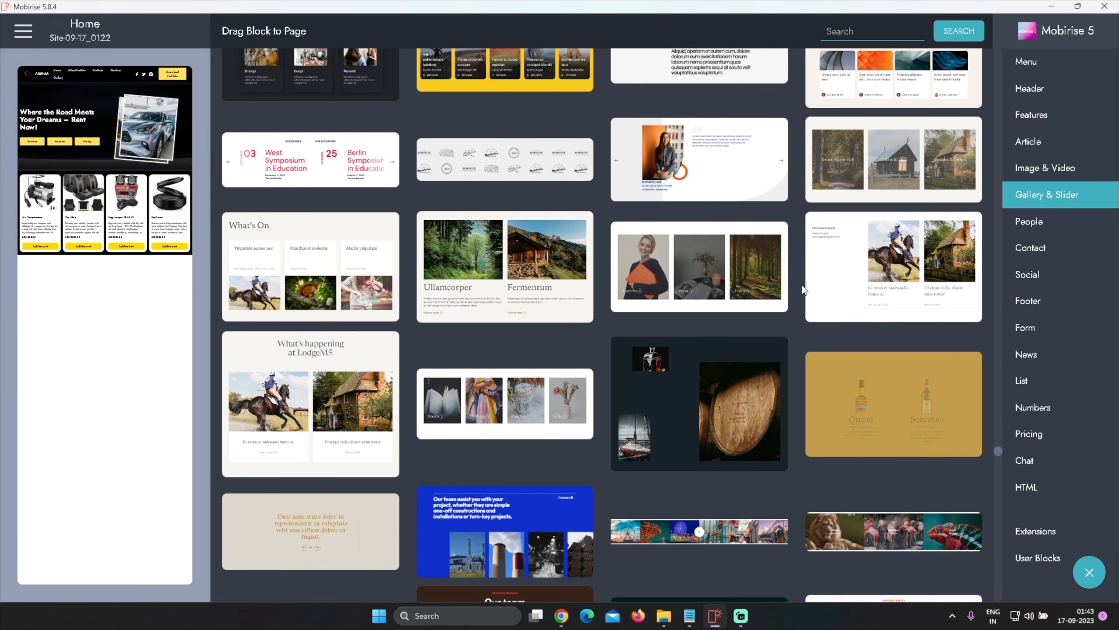
scroll(803, 289, "down", 4)
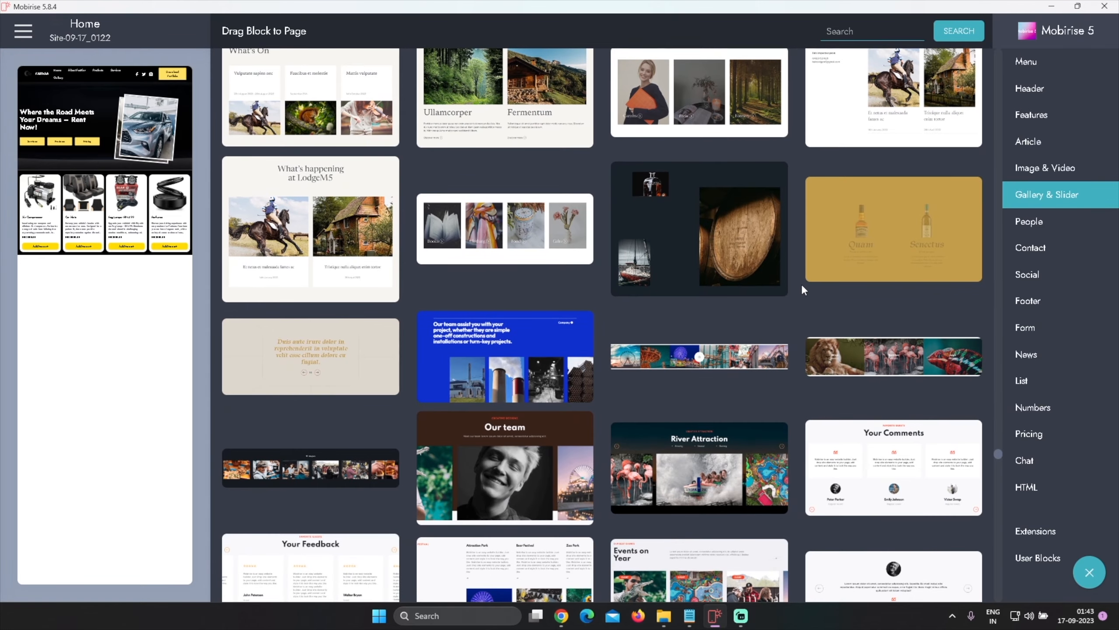
scroll(803, 286, "down", 9)
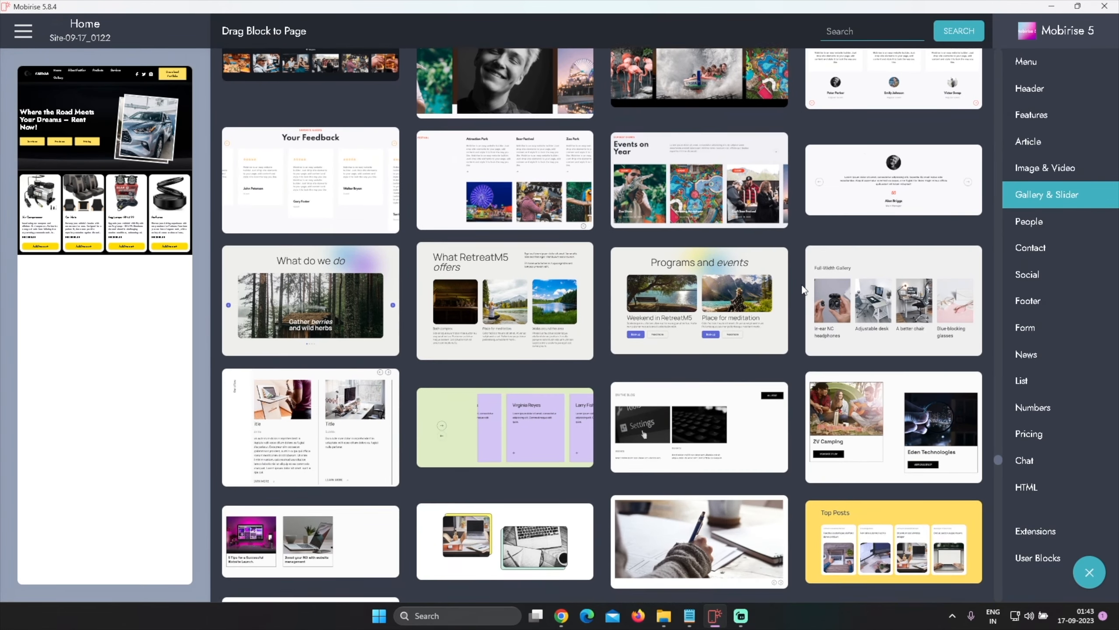
scroll(802, 290, "down", 5)
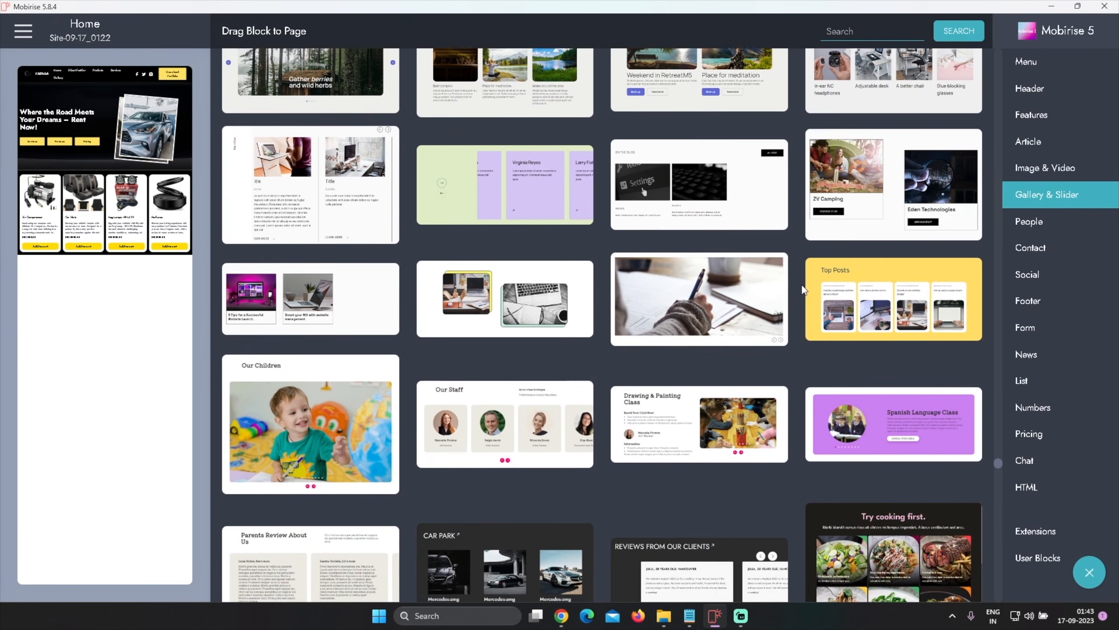
Scroll through the remaining Gallery & Slider block designs, looking for a section suited to car rental
scroll(801, 290, "down", 5)
scroll(801, 290, "down", 5)
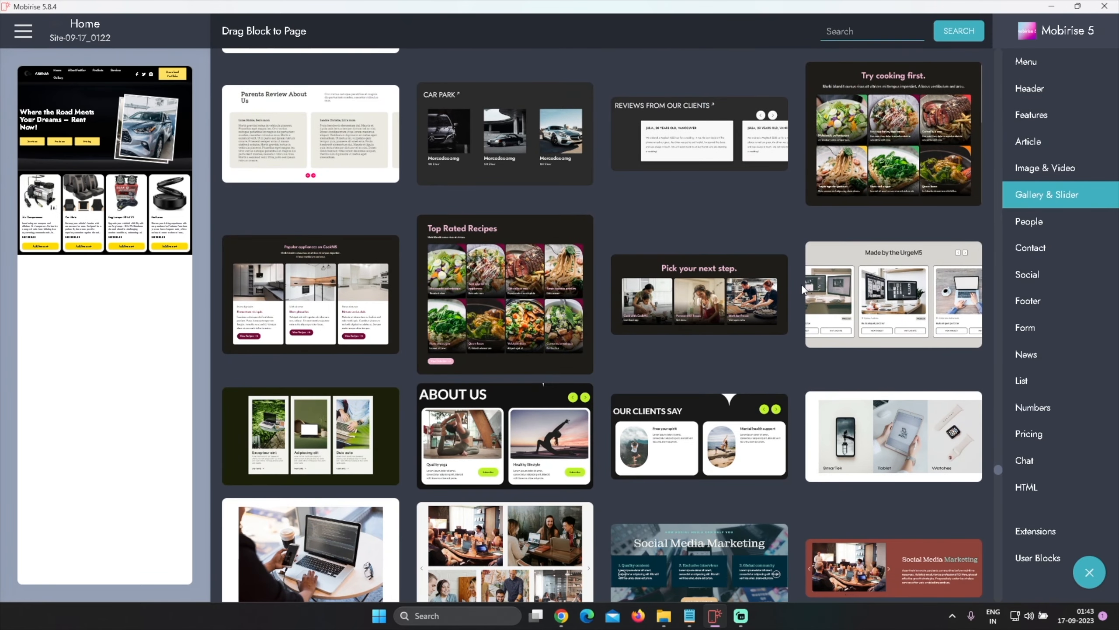
scroll(802, 290, "down", 3)
scroll(802, 290, "down", 4)
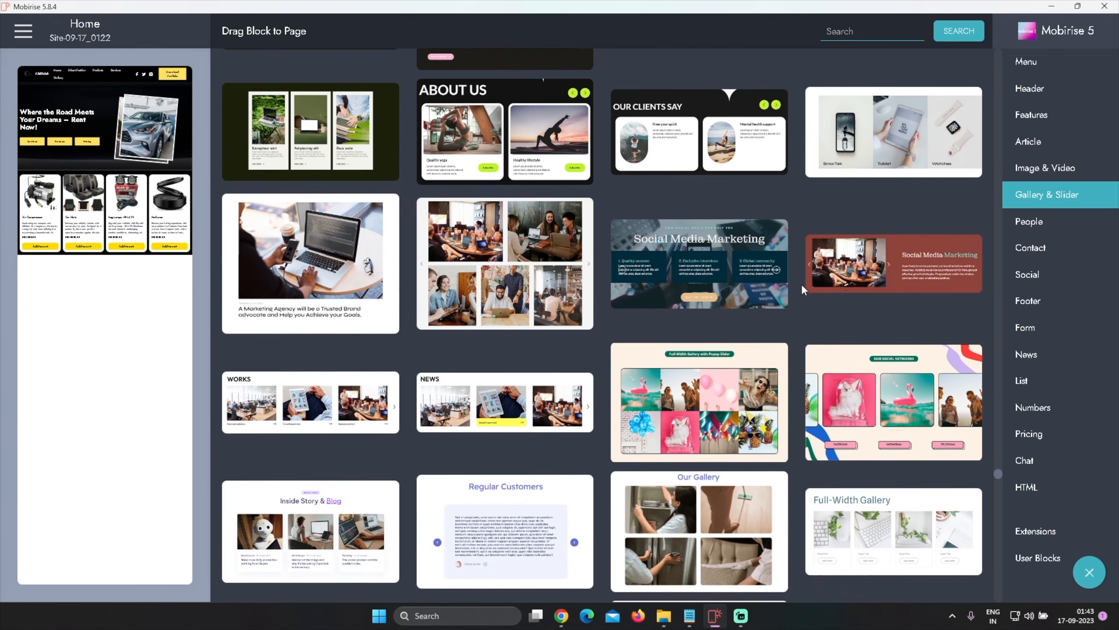
scroll(802, 289, "down", 10)
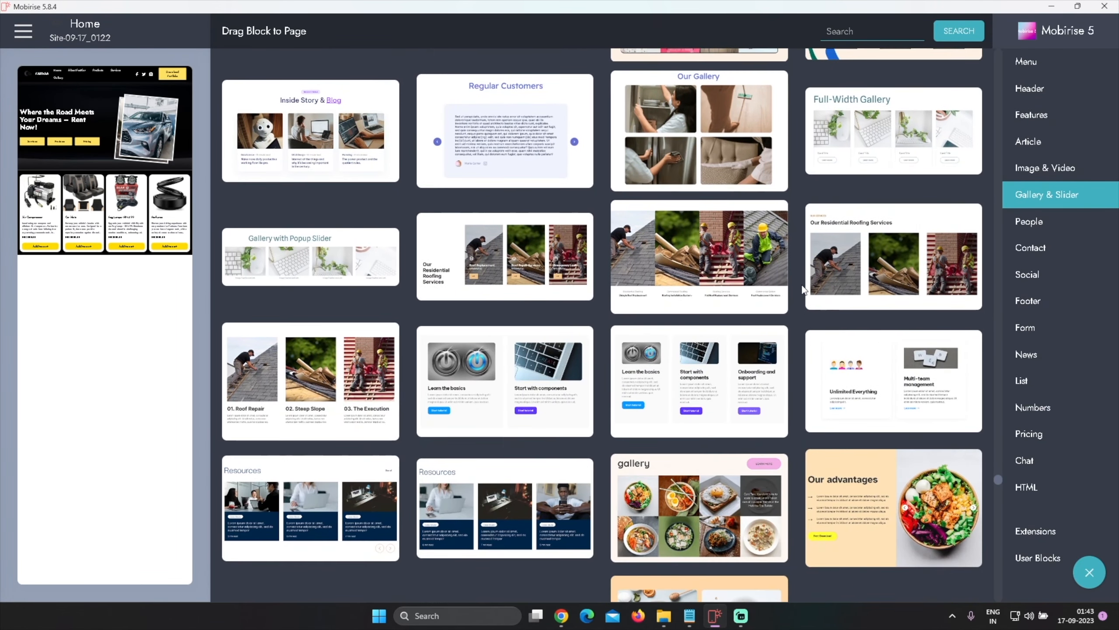
scroll(802, 290, "down", 7)
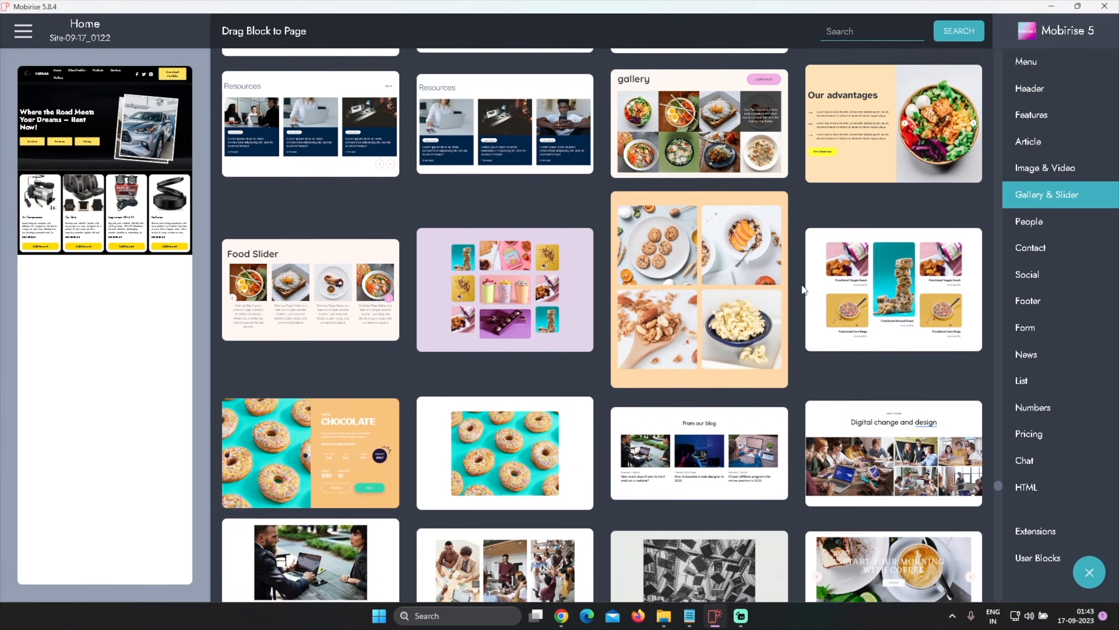
scroll(802, 290, "down", 4)
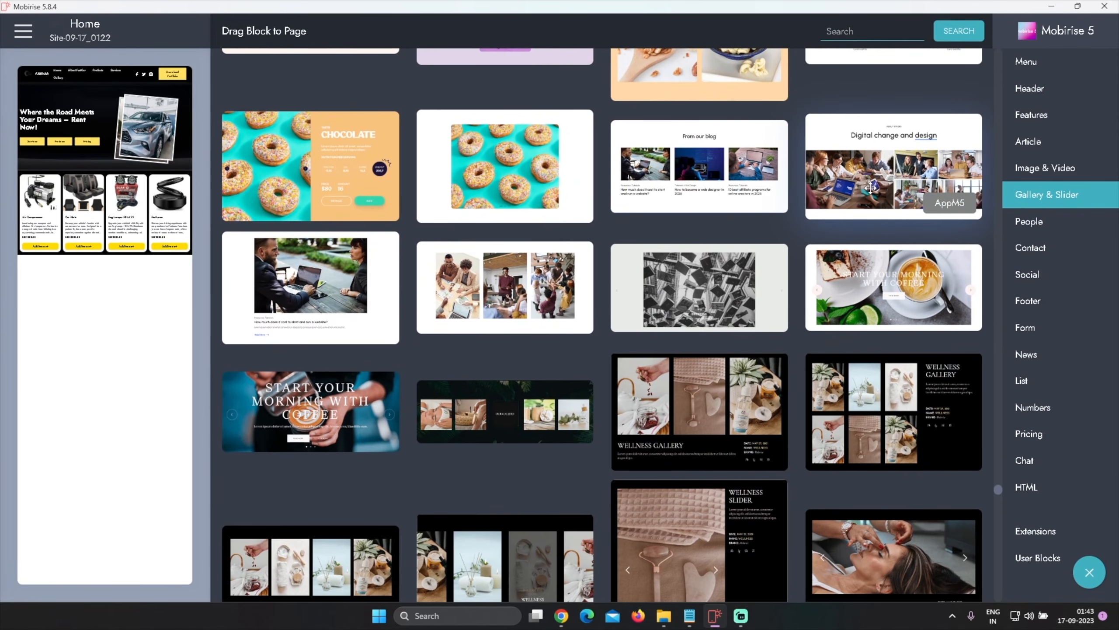
scroll(802, 304, "down", 8)
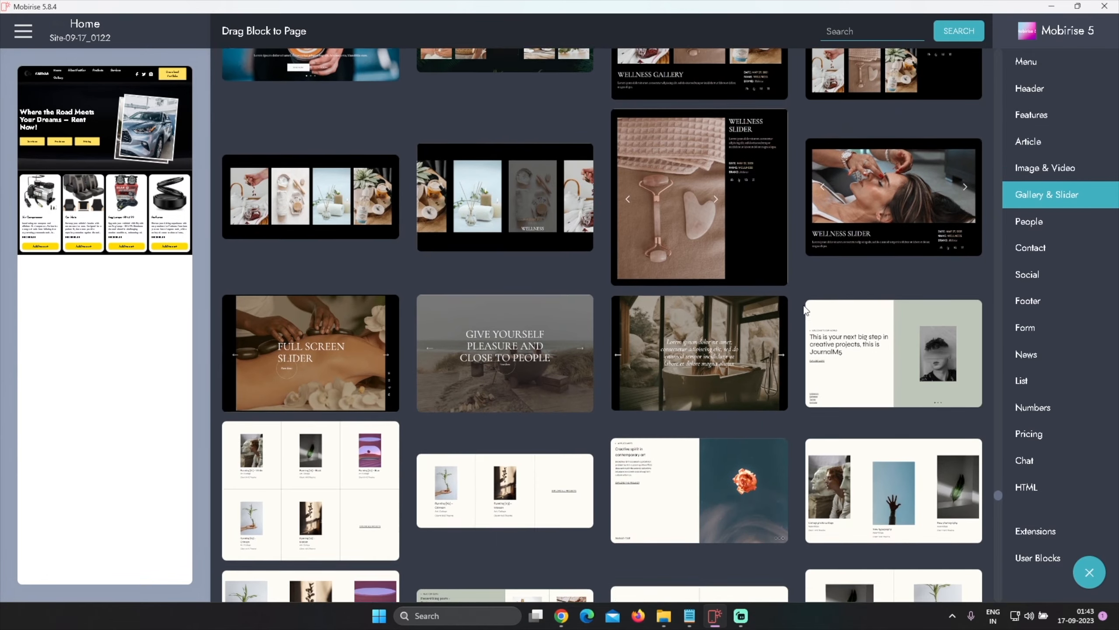
scroll(804, 310, "down", 11)
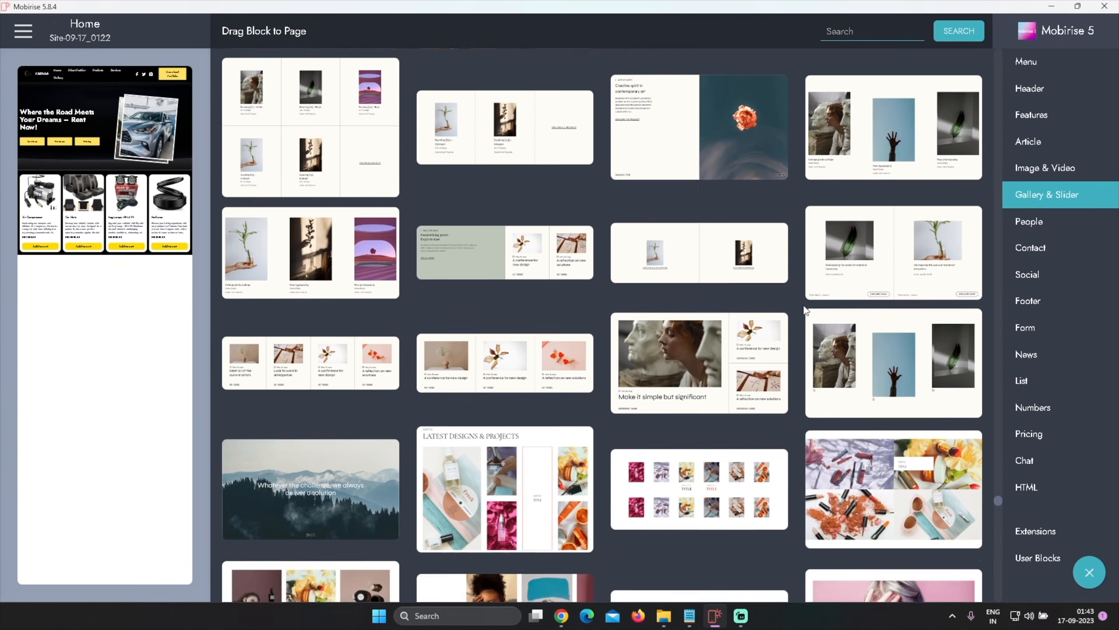
scroll(804, 310, "down", 8)
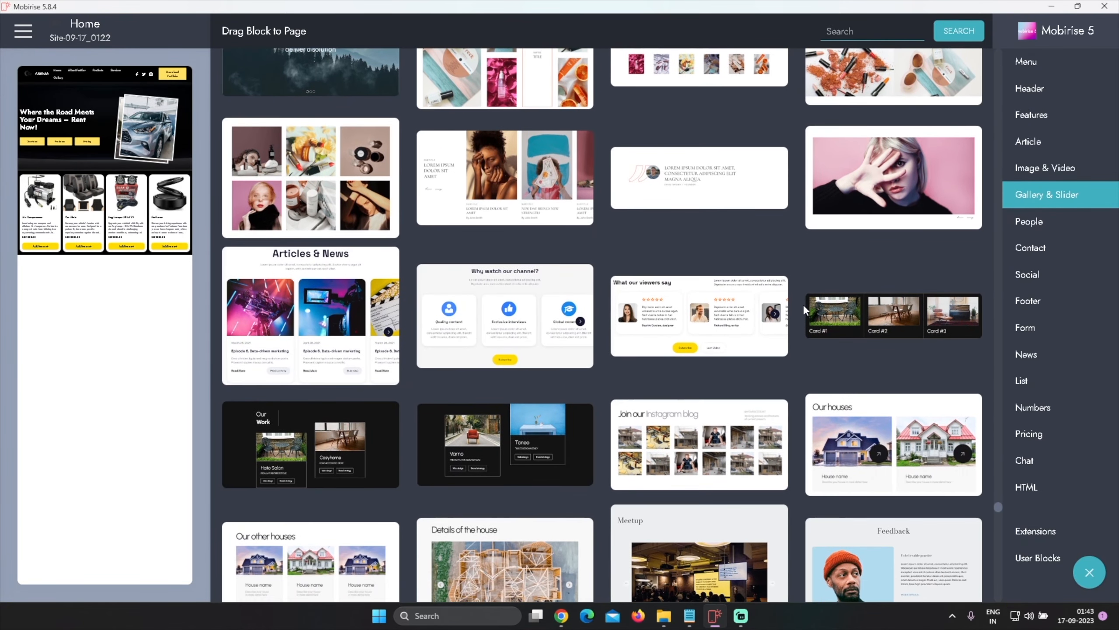
scroll(802, 305, "down", 13)
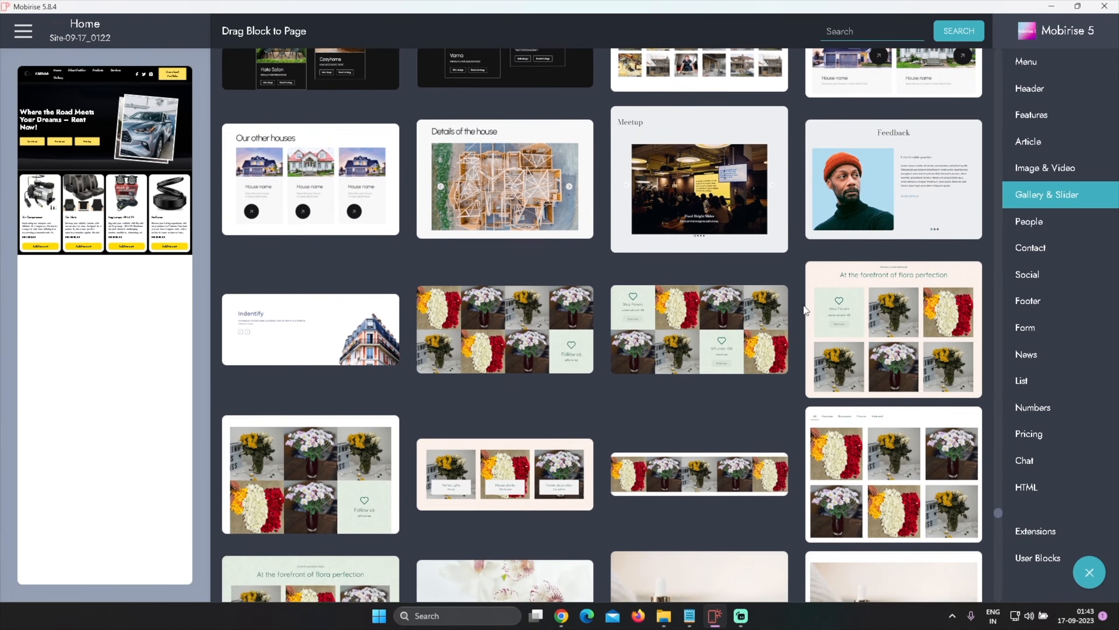
scroll(802, 308, "down", 17)
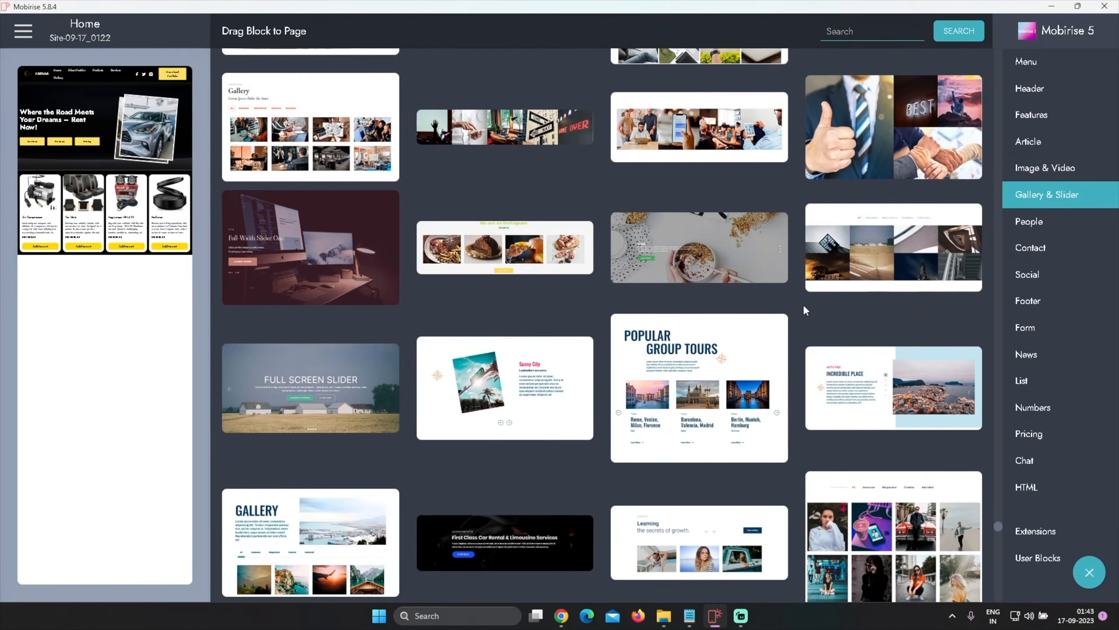
scroll(805, 310, "down", 14)
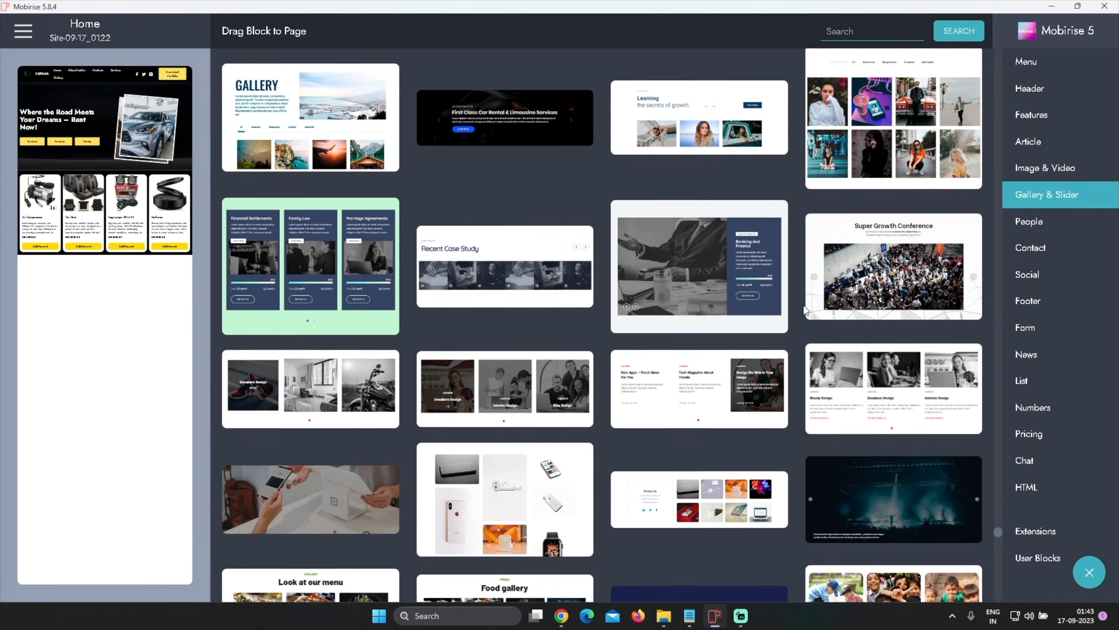
scroll(802, 309, "up", 5)
scroll(803, 308, "down", 6)
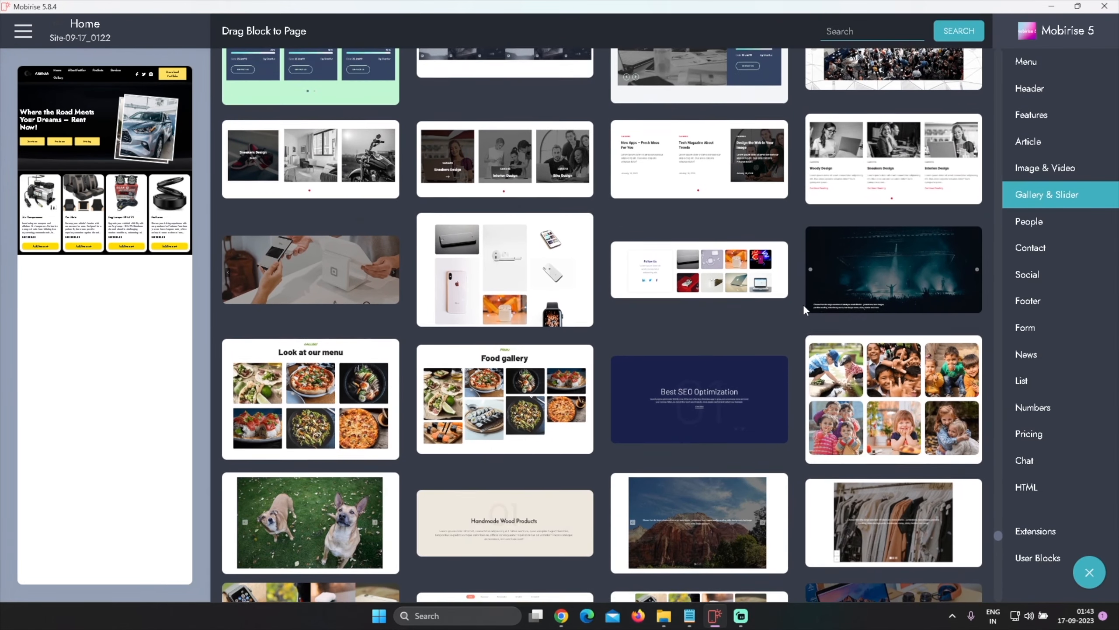
scroll(803, 309, "down", 12)
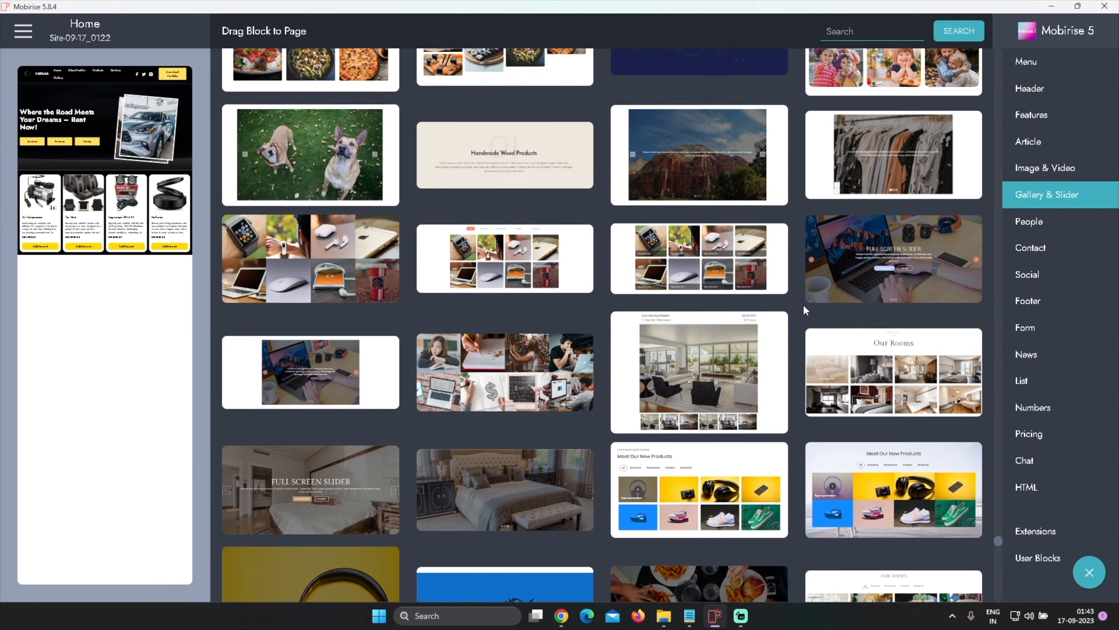
scroll(804, 310, "down", 7)
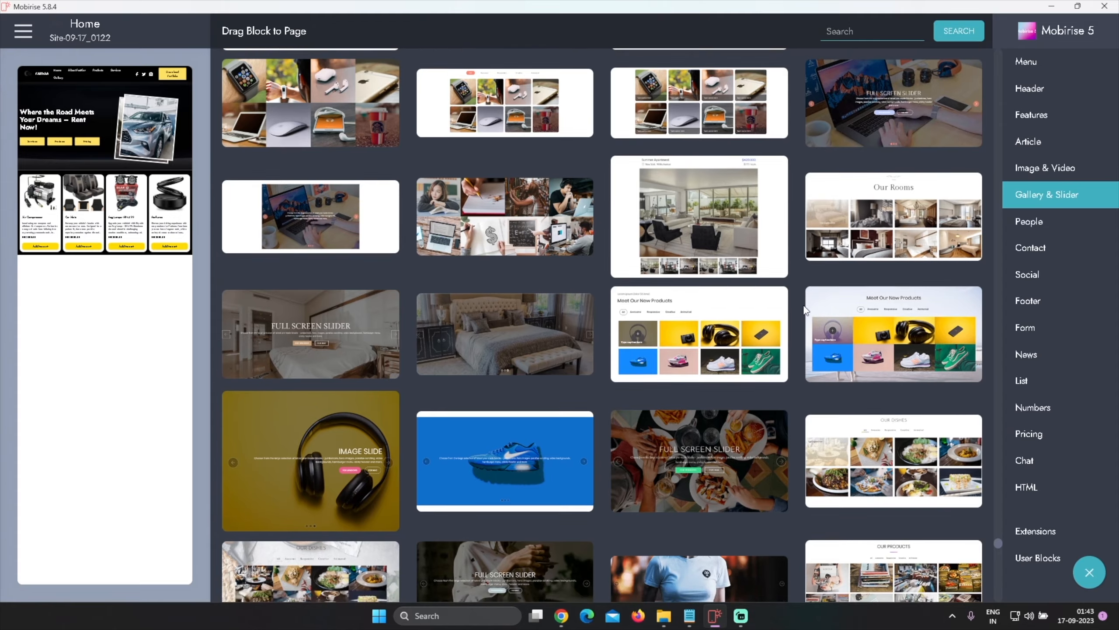
scroll(804, 310, "down", 10)
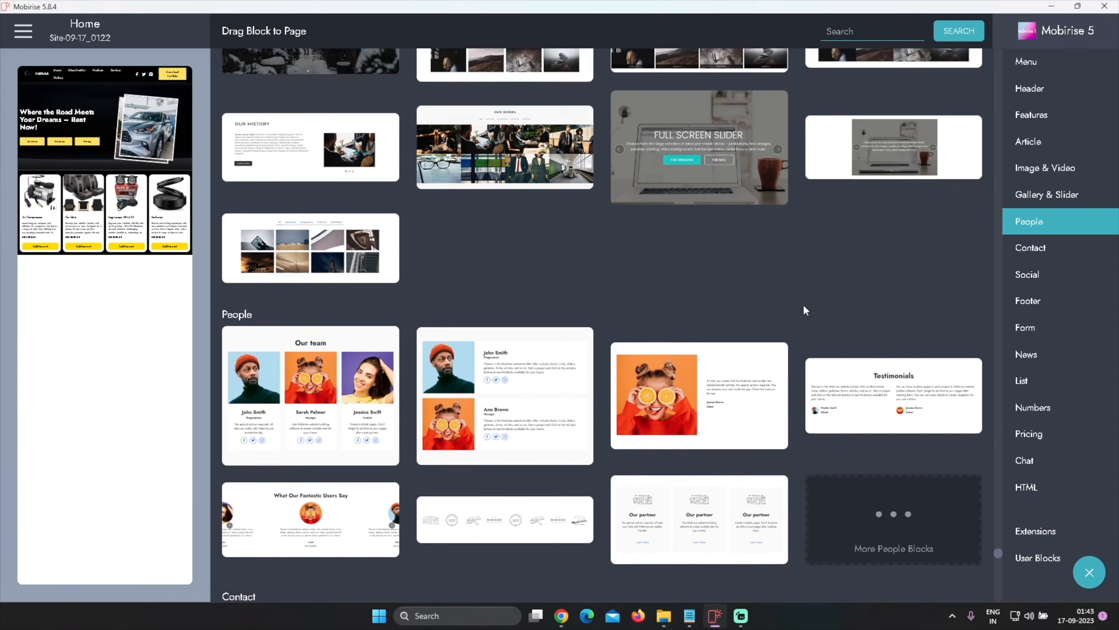
scroll(881, 247, "up", 13)
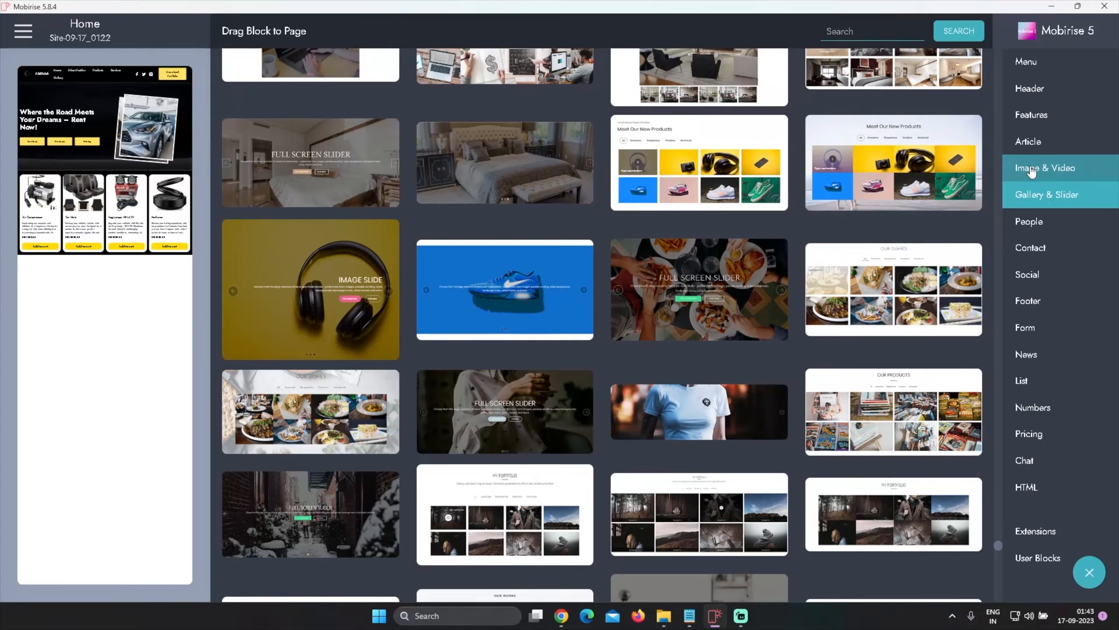
Switch to the Image & Video block category, expand its additional blocks and browse them
left_click(1033, 173)
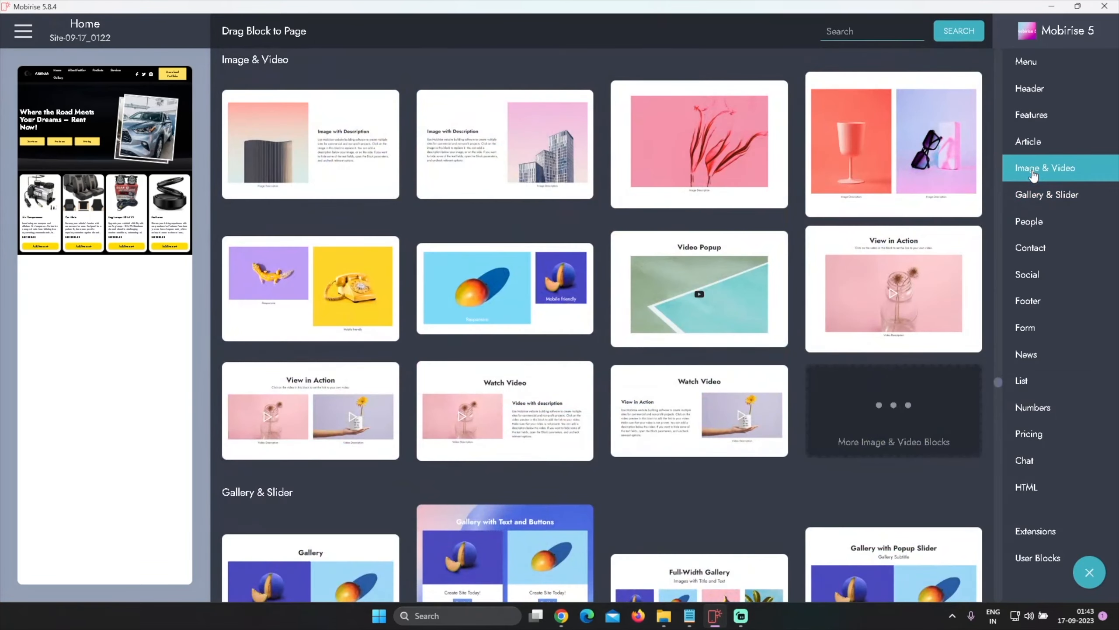
left_click(880, 390)
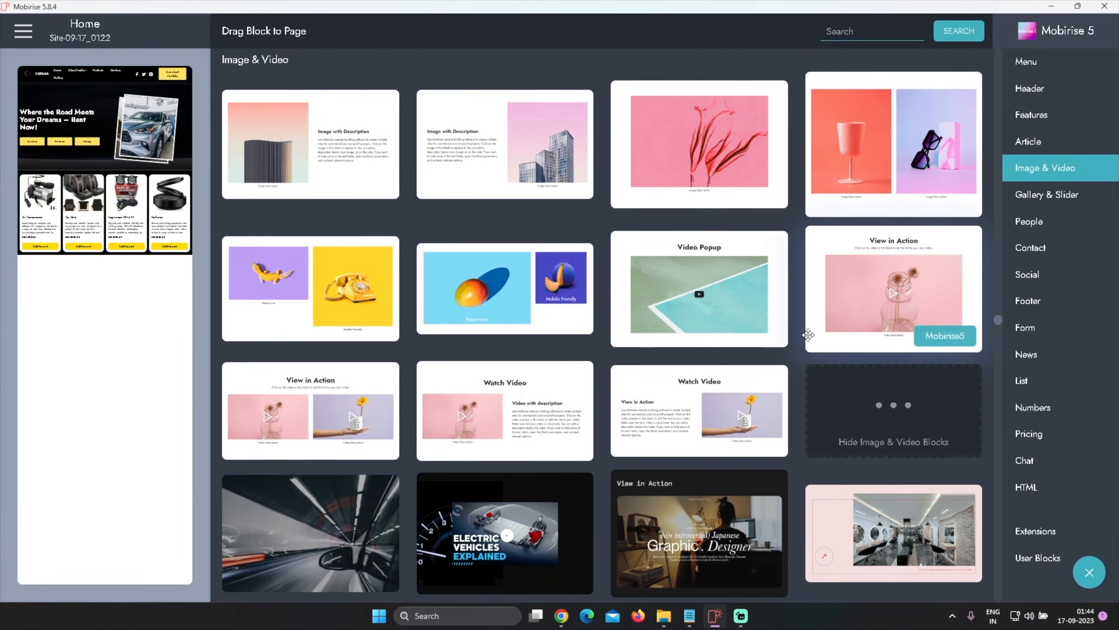
scroll(800, 322, "down", 5)
scroll(801, 331, "down", 10)
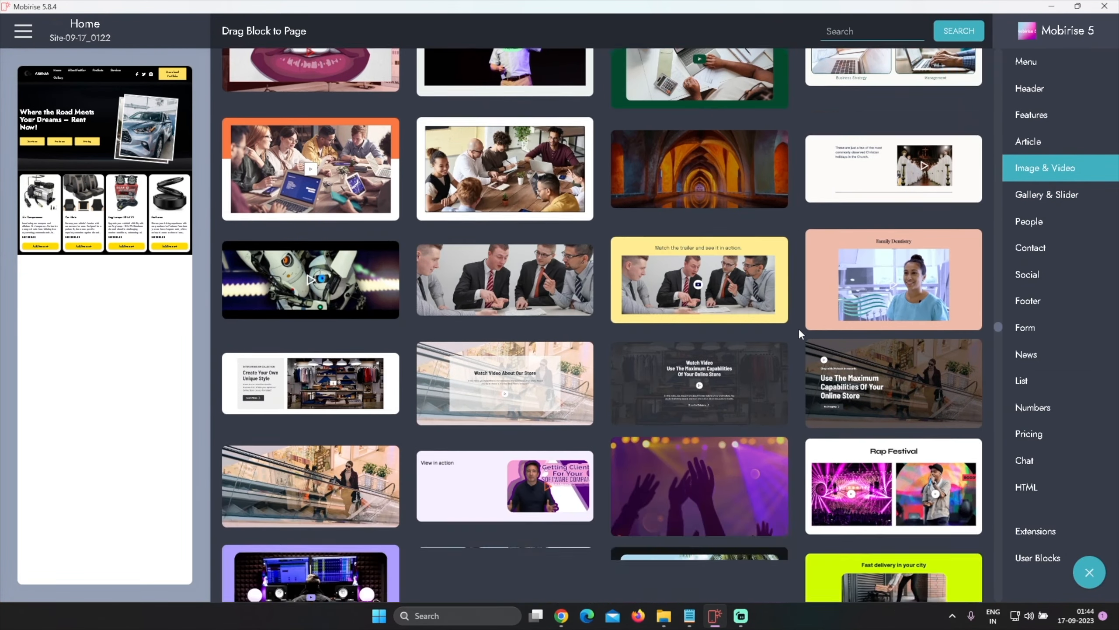
scroll(800, 334, "down", 3)
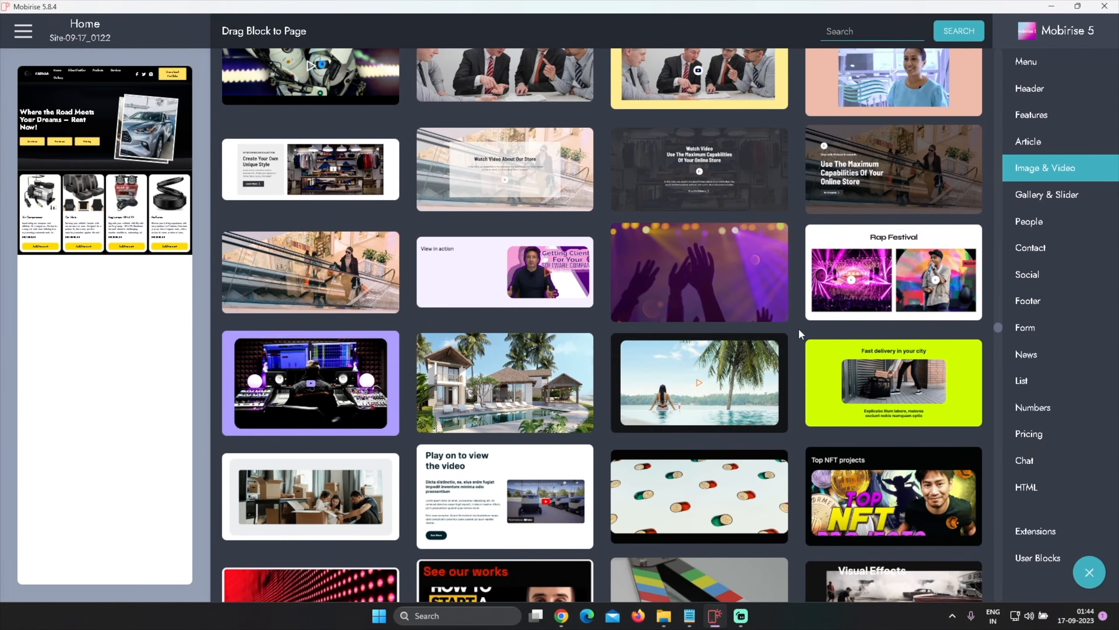
scroll(798, 328, "down", 10)
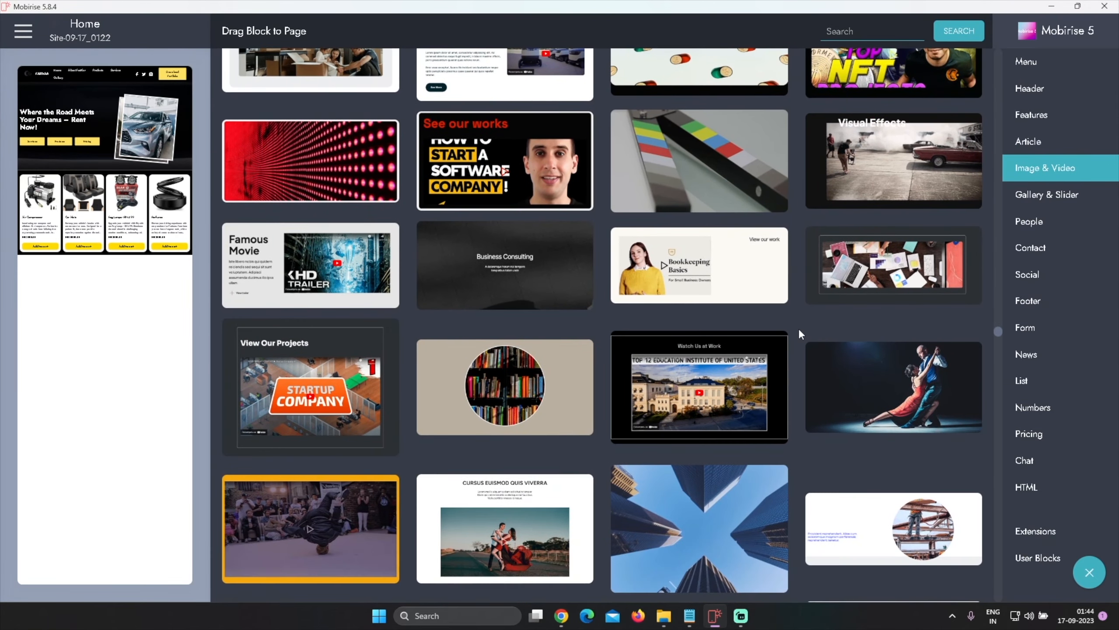
scroll(798, 328, "down", 5)
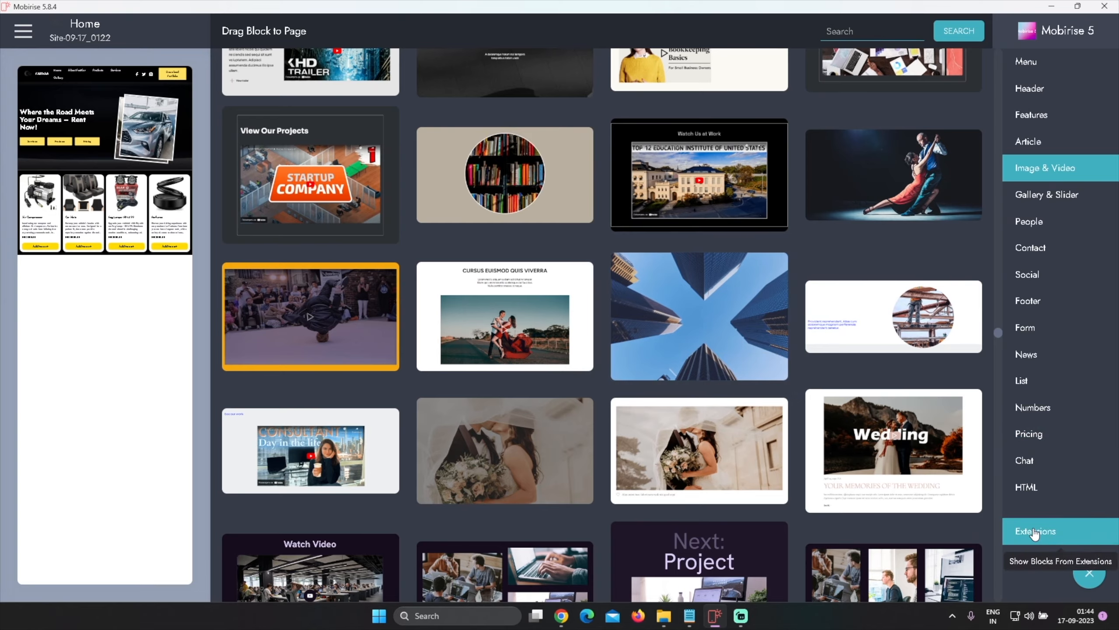
Check the Extensions block category, then open the Extensions manager from the main menu
left_click(1034, 534)
left_click(21, 35)
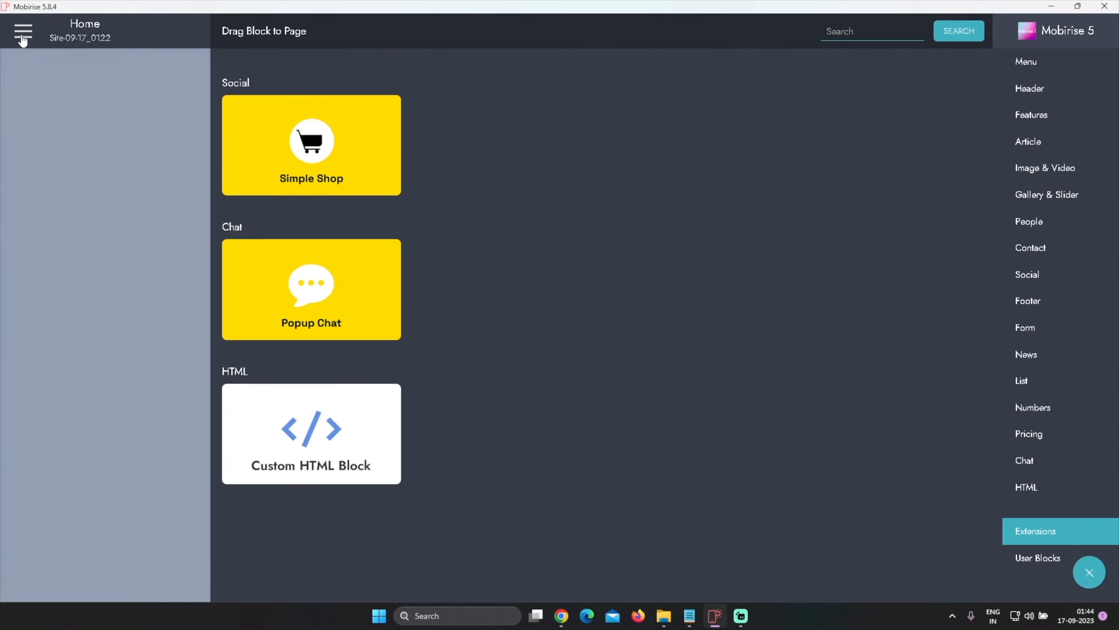
left_click(105, 224)
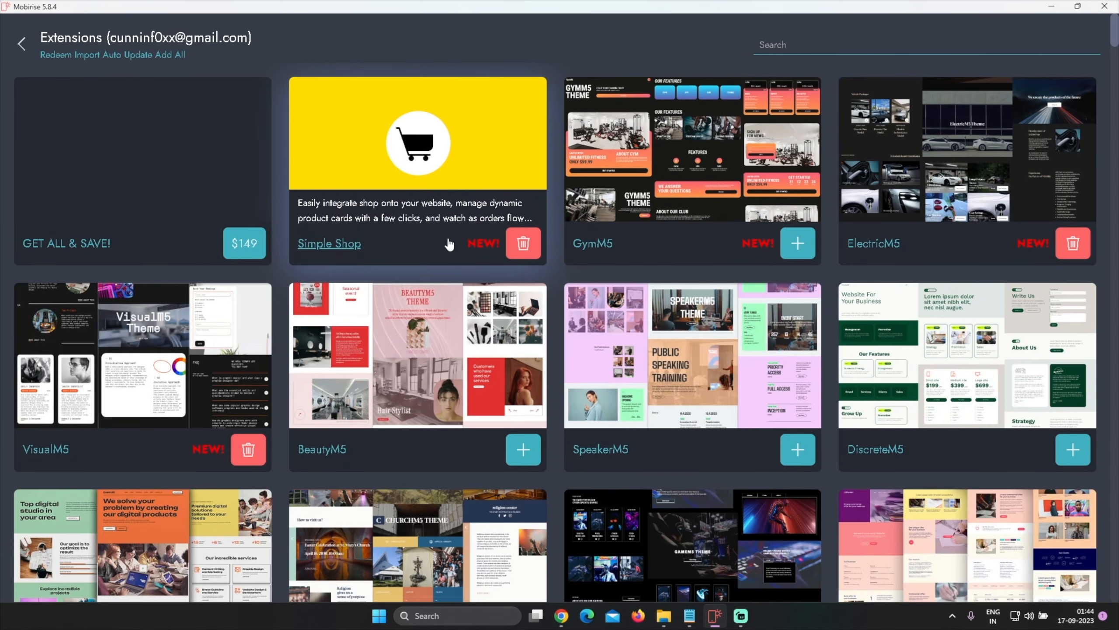
Browse the list of extension themes to see which are installed and which can be added
scroll(552, 329, "down", 10)
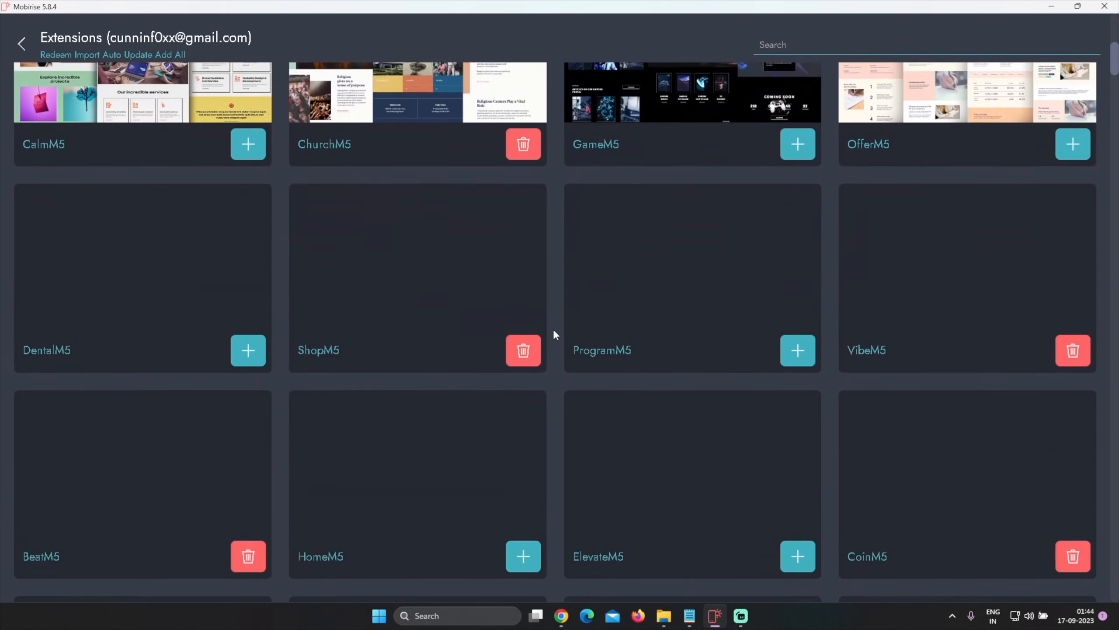
scroll(550, 276, "up", 4)
scroll(550, 273, "down", 6)
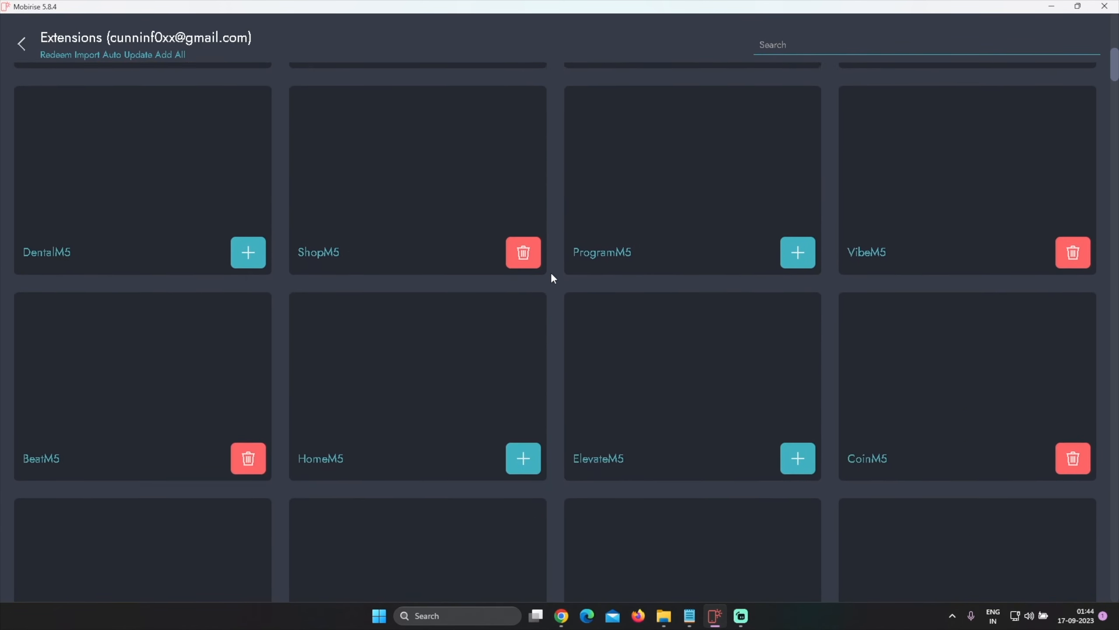
scroll(553, 277, "down", 16)
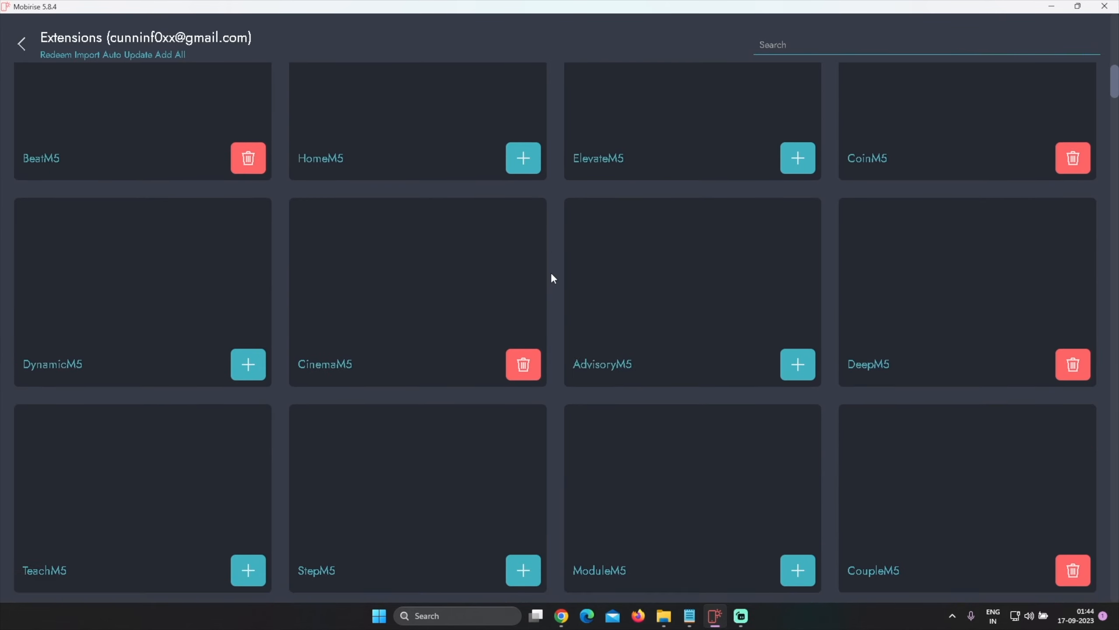
scroll(553, 278, "up", 20)
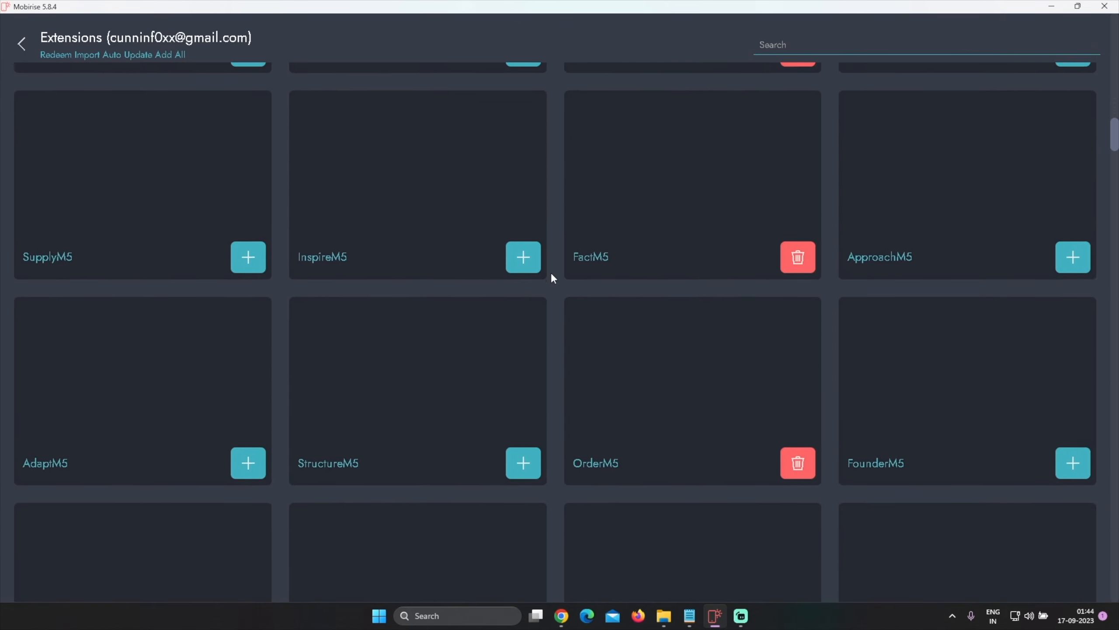
scroll(552, 276, "down", 7)
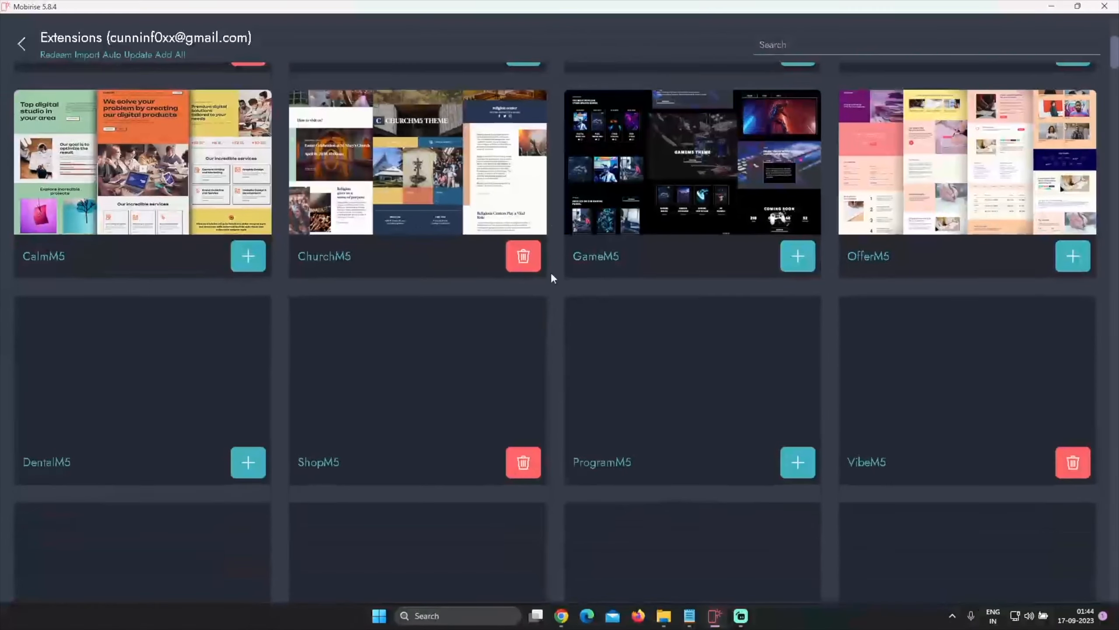
scroll(552, 277, "up", 2)
Add the GameM5 theme extension and close the confirmation window
mouse_move(629, 267)
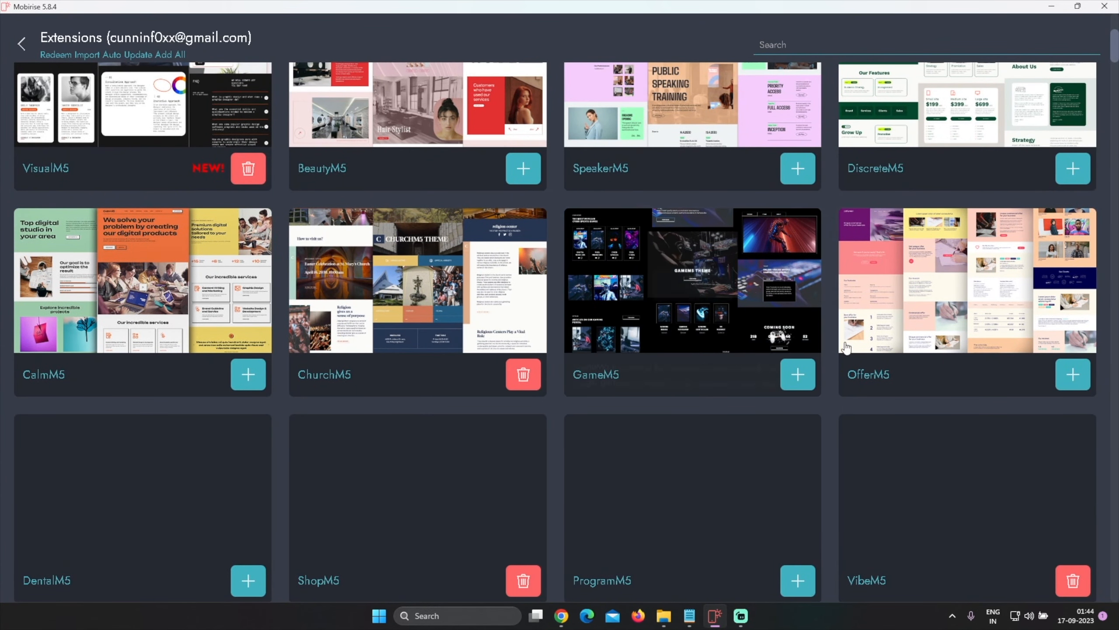
mouse_move(712, 321)
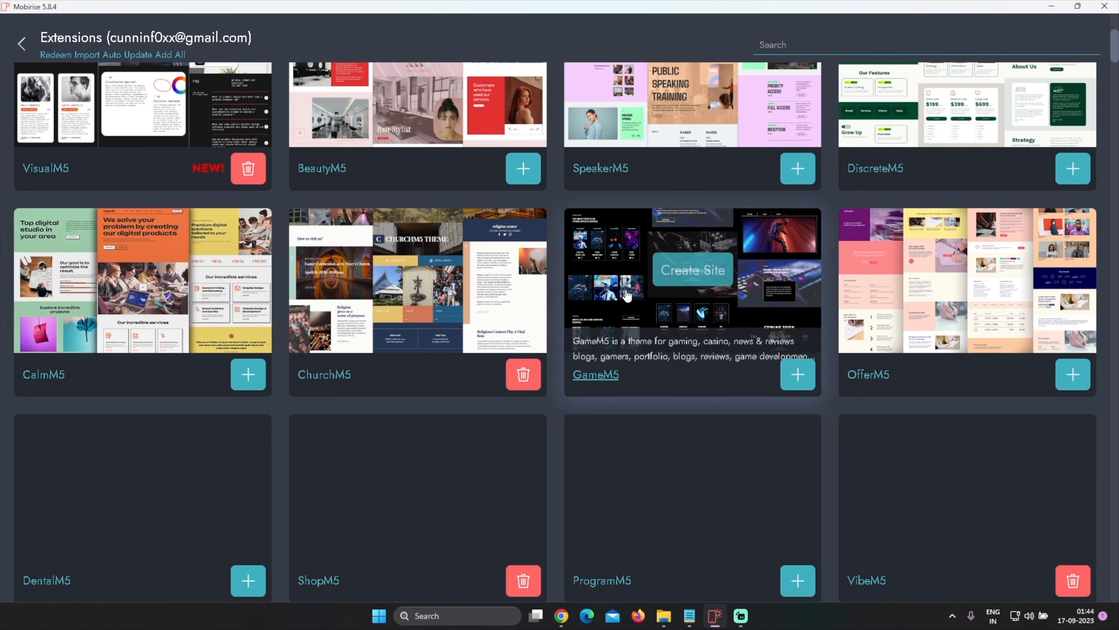
left_click(794, 375)
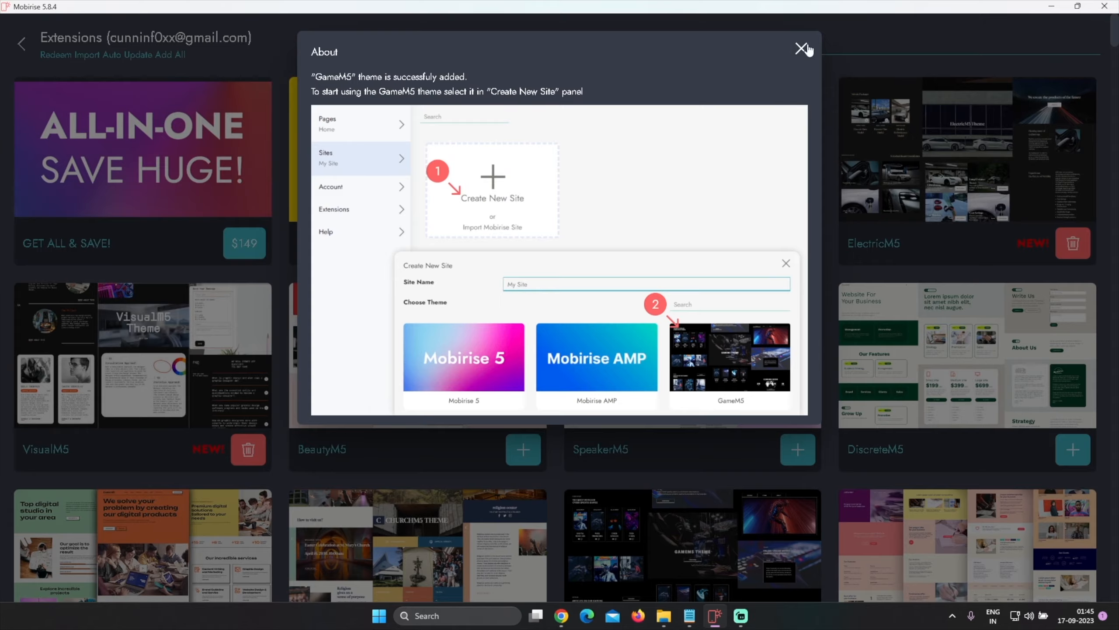
left_click(801, 48)
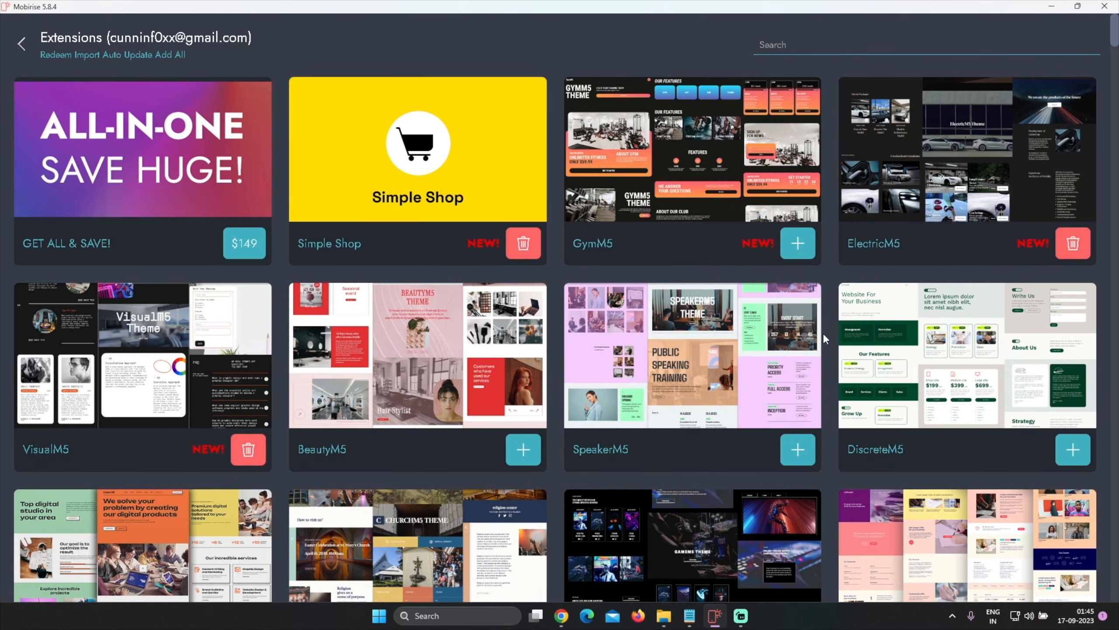
Scroll through the extensions list again to review the added themes
scroll(823, 332, "down", 10)
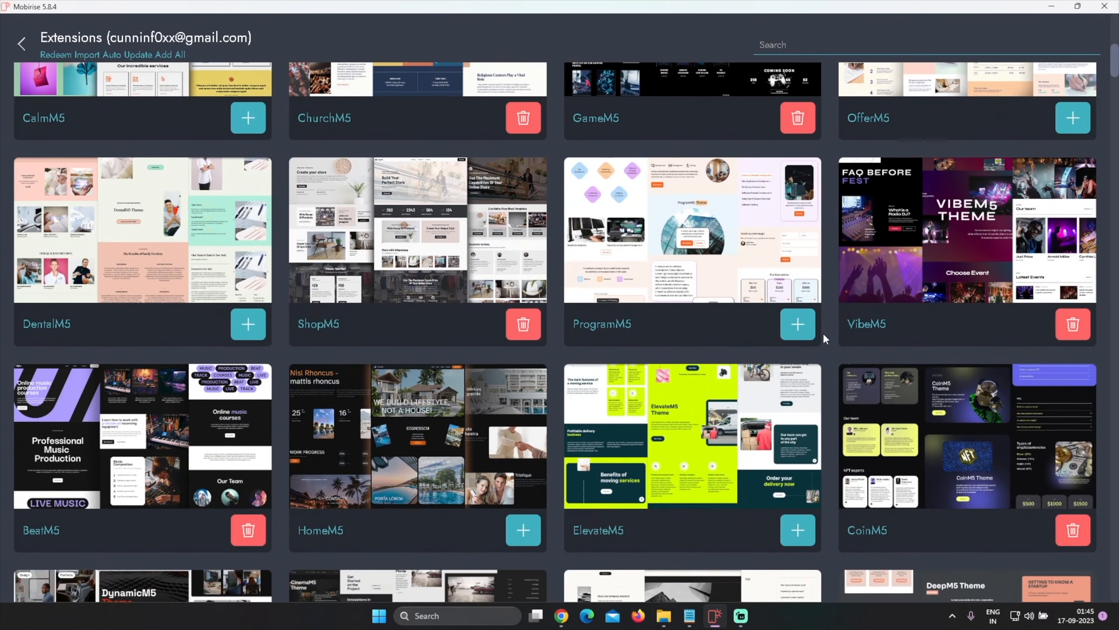
scroll(823, 332, "up", 10)
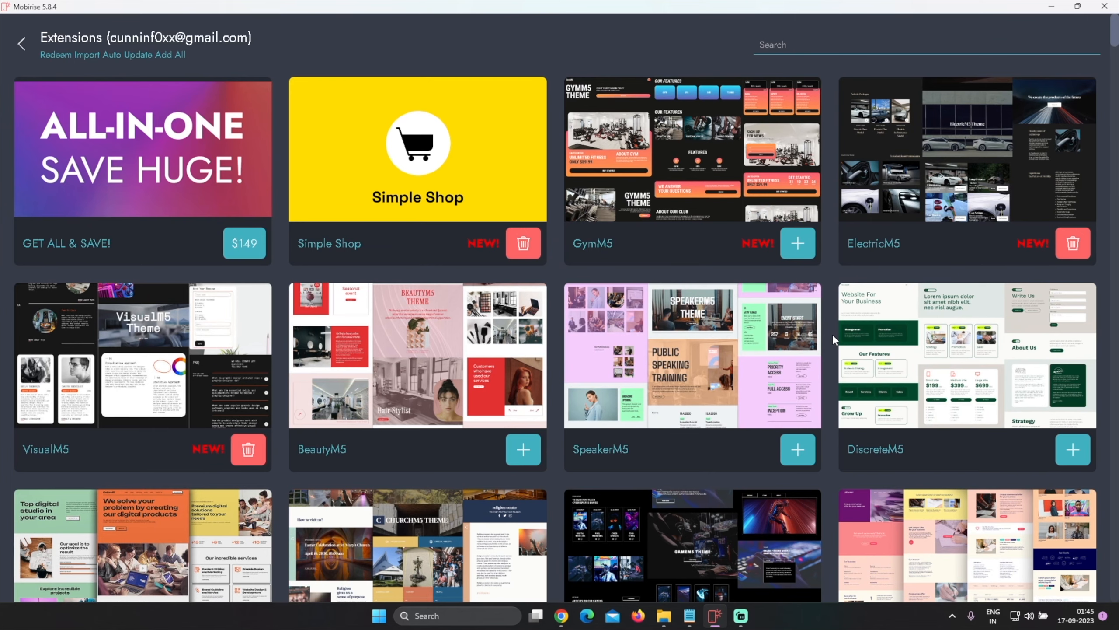
scroll(832, 334, "down", 10)
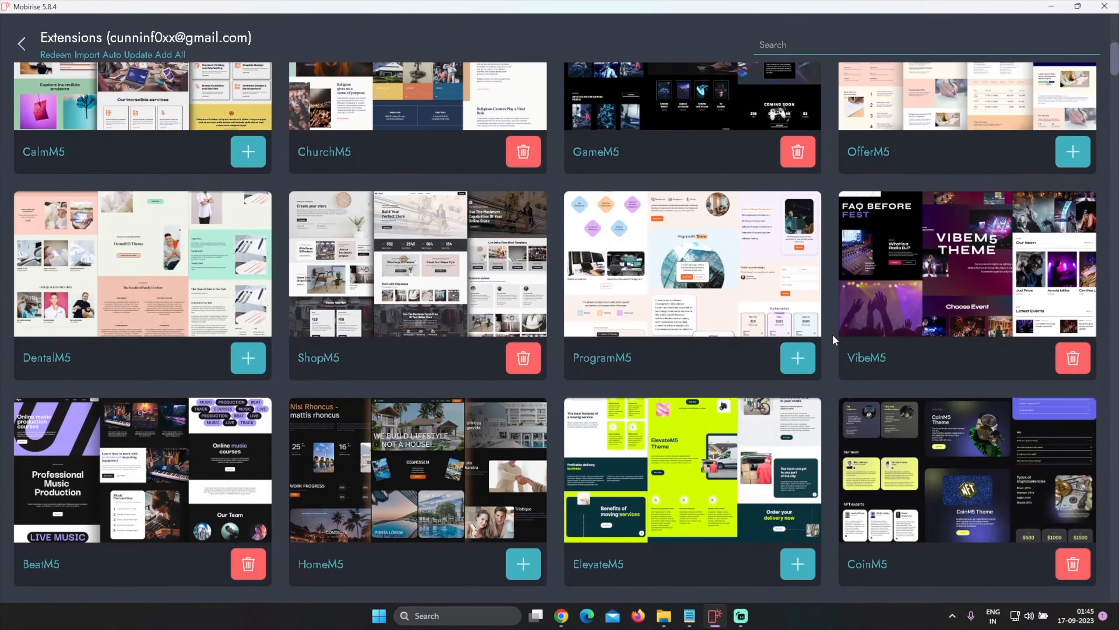
Scroll through the extensions list to review the available theme extensions
scroll(833, 334, "down", 4)
scroll(832, 339, "down", 1)
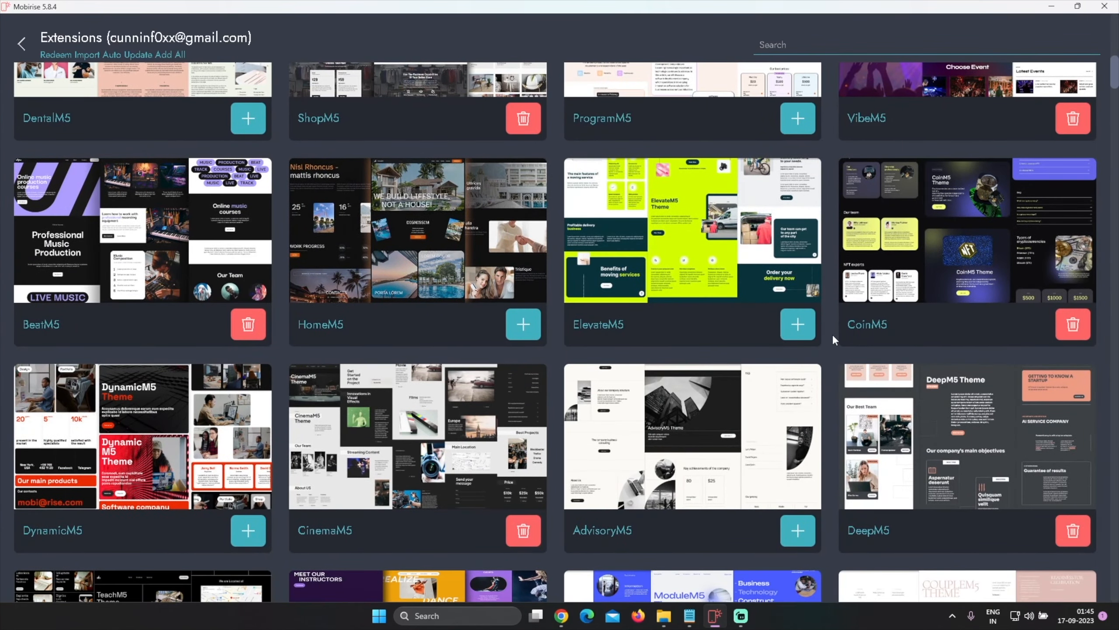
scroll(835, 337, "down", 4)
scroll(836, 338, "down", 2)
scroll(837, 344, "down", 5)
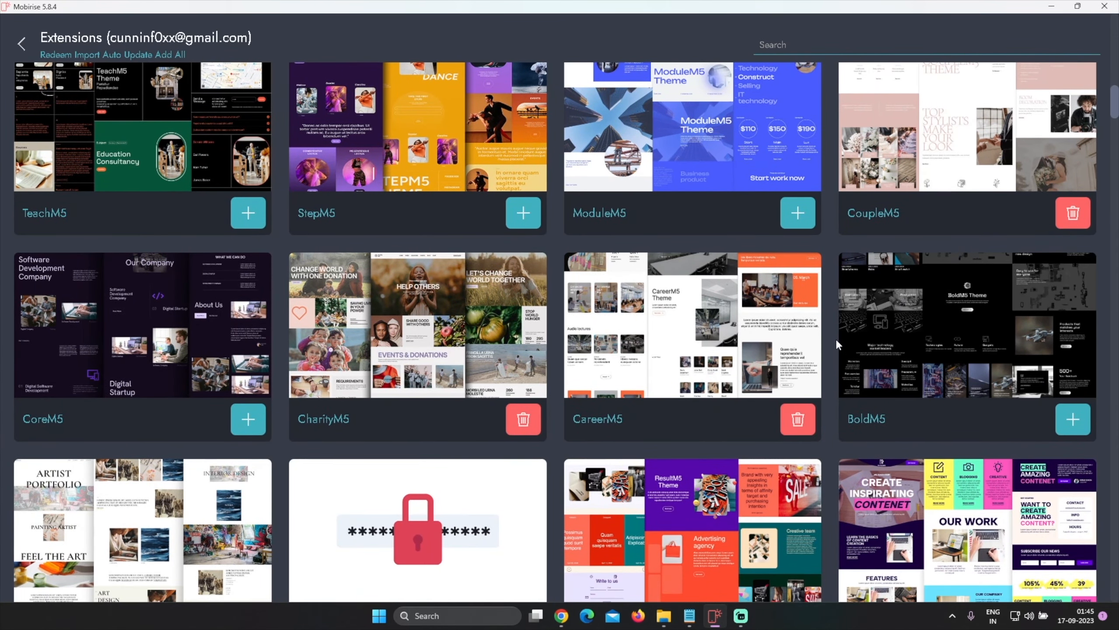
scroll(836, 339, "down", 10)
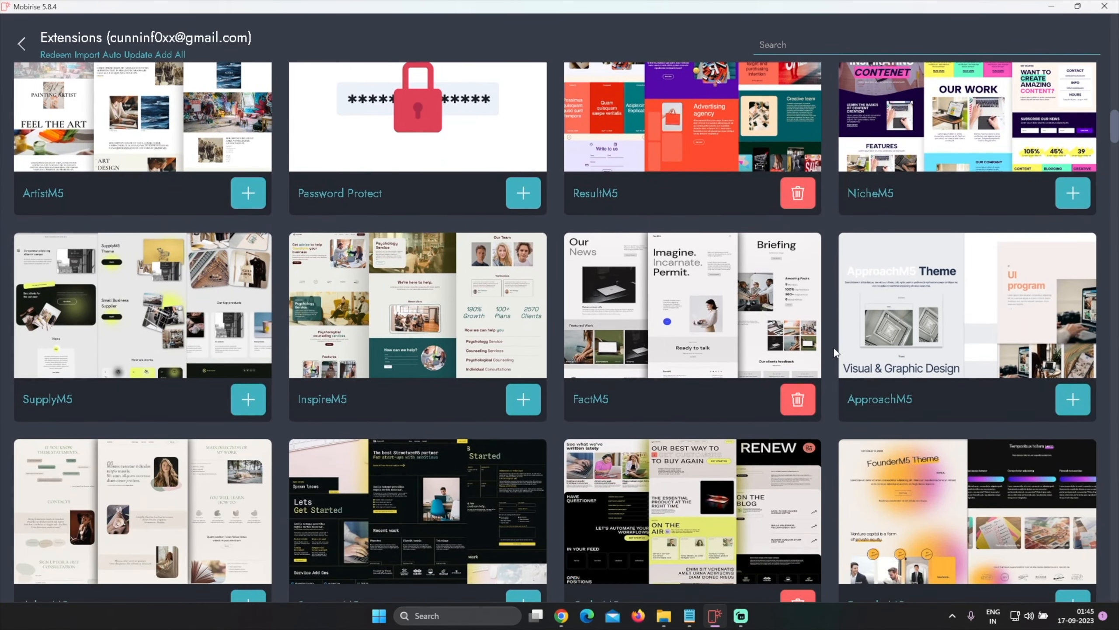
scroll(831, 350, "down", 5)
scroll(829, 353, "down", 5)
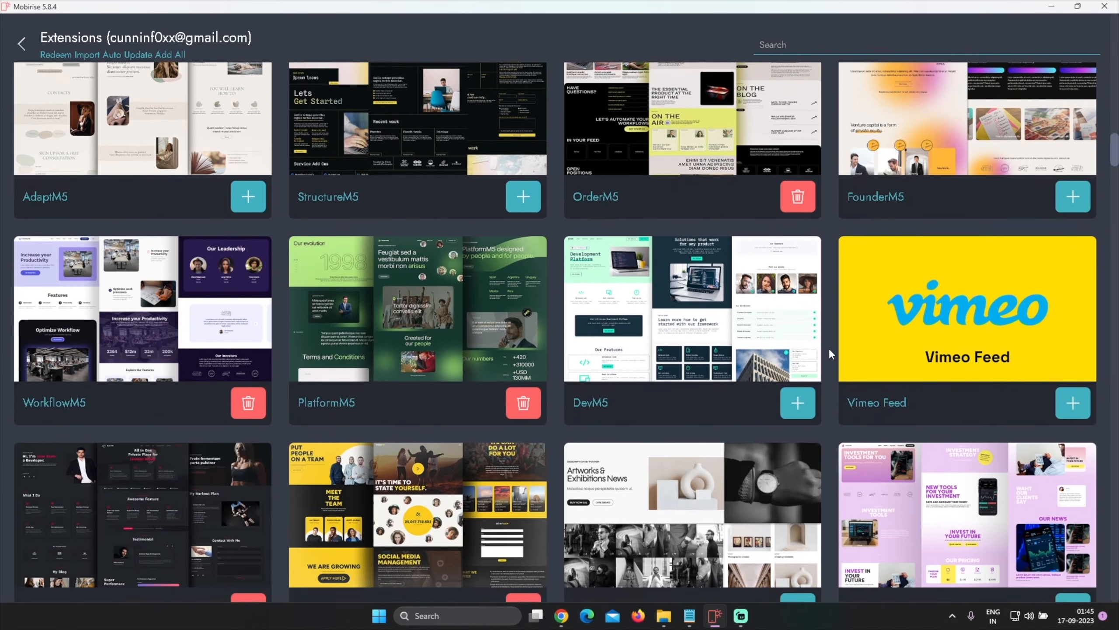
scroll(829, 353, "down", 3)
scroll(829, 349, "down", 3)
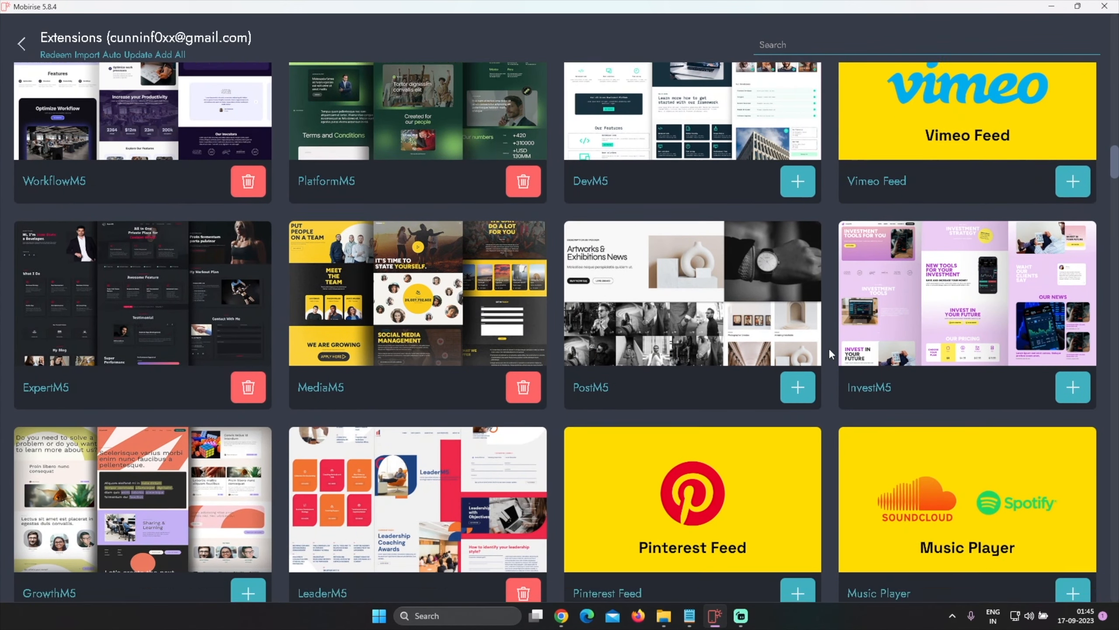
scroll(829, 348, "down", 3)
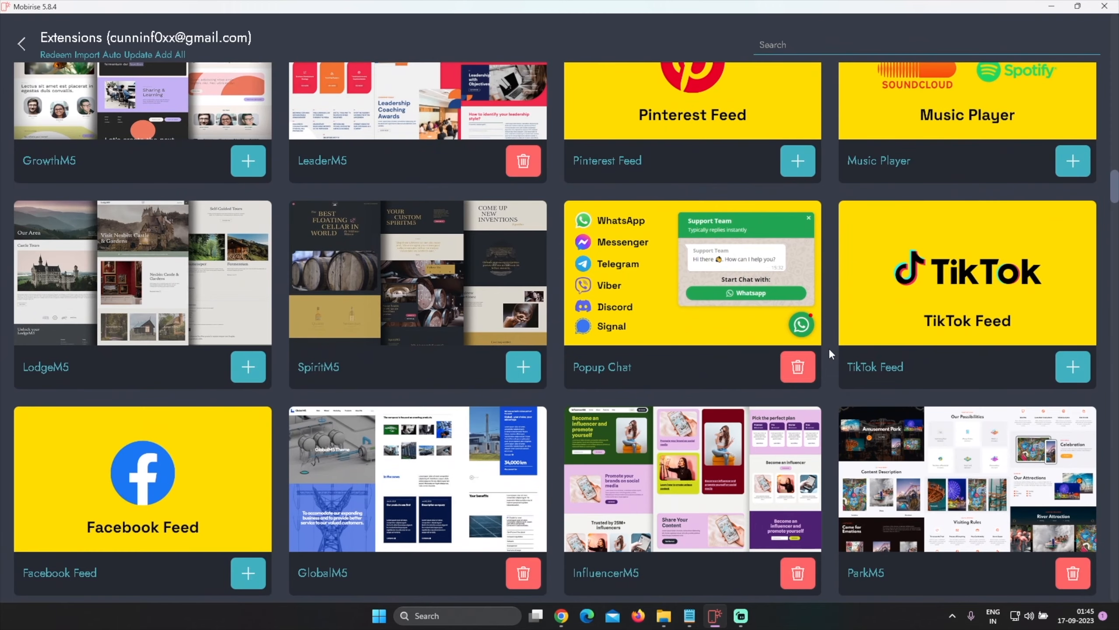
scroll(829, 349, "down", 8)
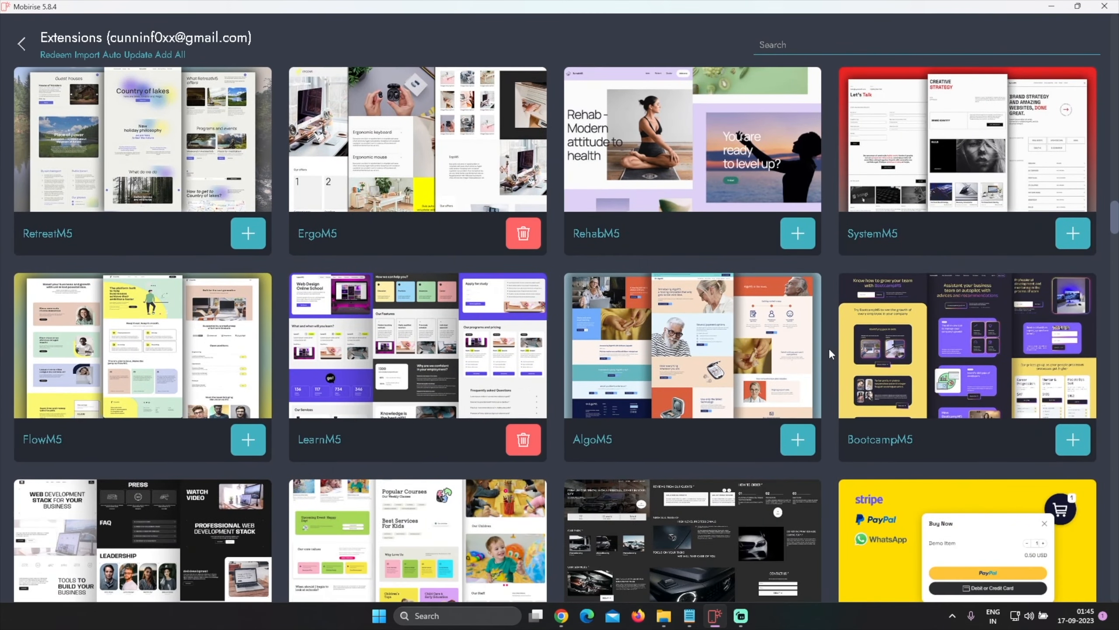
scroll(829, 348, "down", 5)
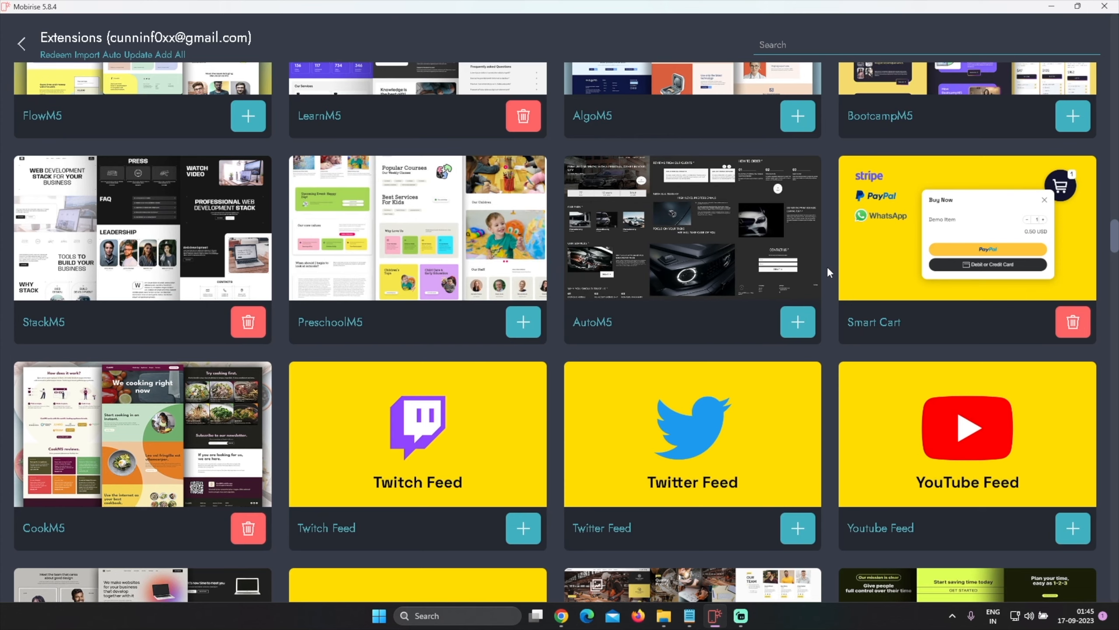
Add the AutoM5 theme extension, close the confirmation window and leave the Extensions manager
left_click(794, 321)
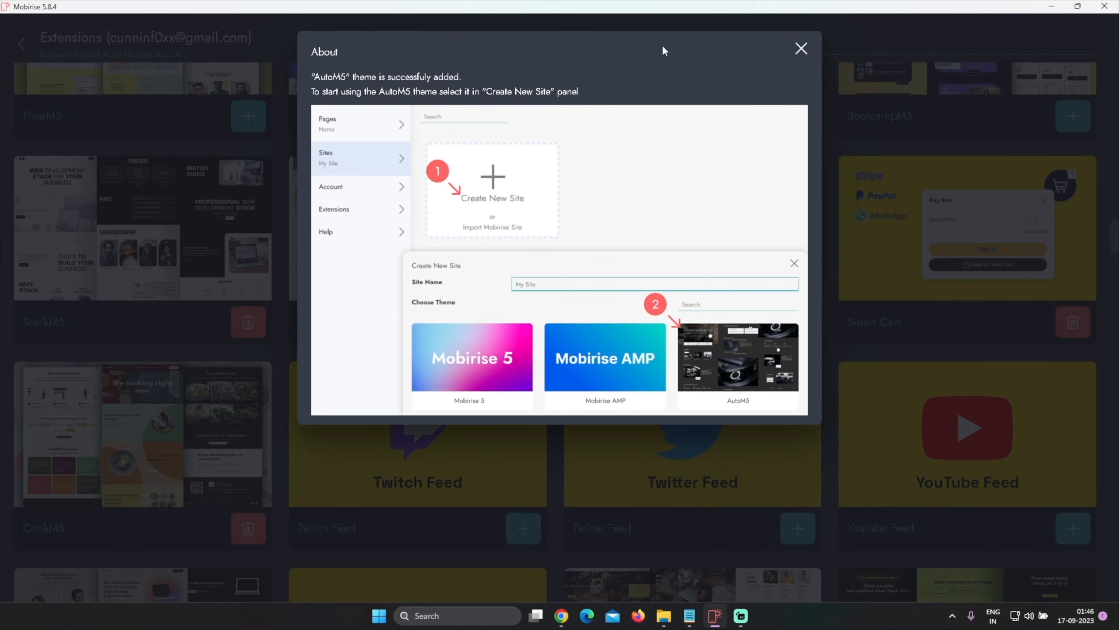
left_click(801, 49)
left_click(18, 57)
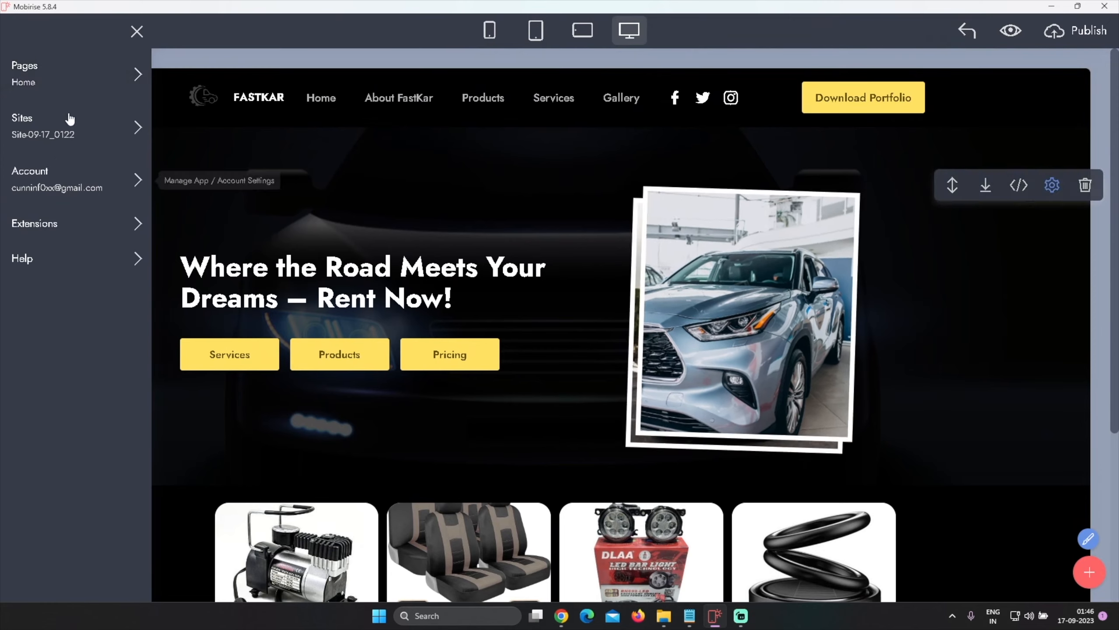
Return to the Home page and open the block library, browsing the Image & Video and Gallery & Slider categories
left_click(71, 79)
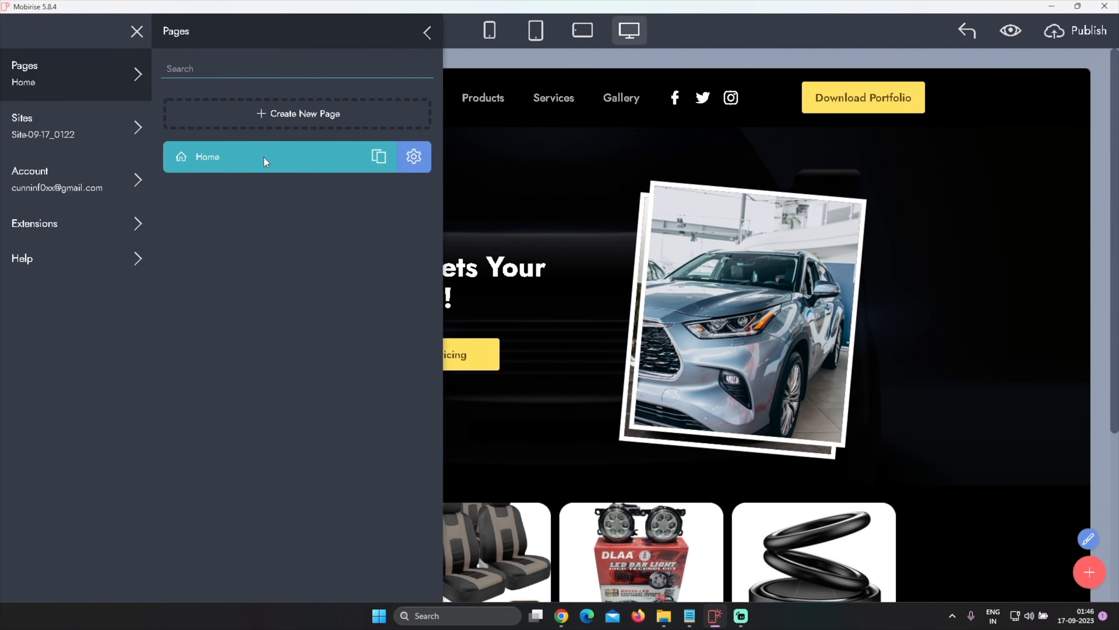
left_click(1003, 360)
scroll(991, 352, "down", 5)
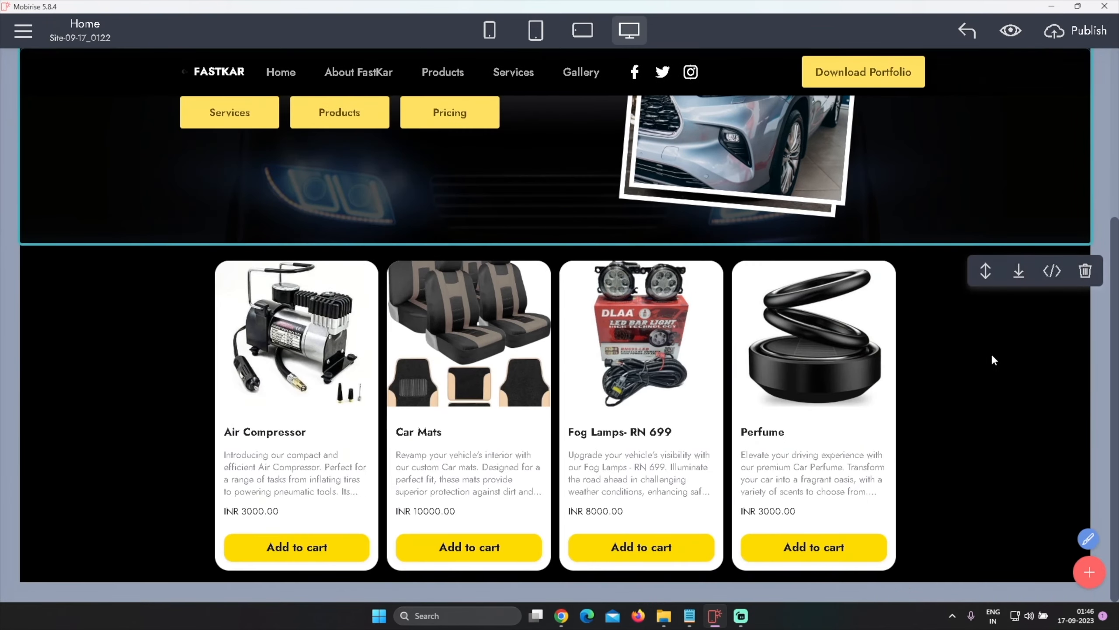
left_click(1090, 572)
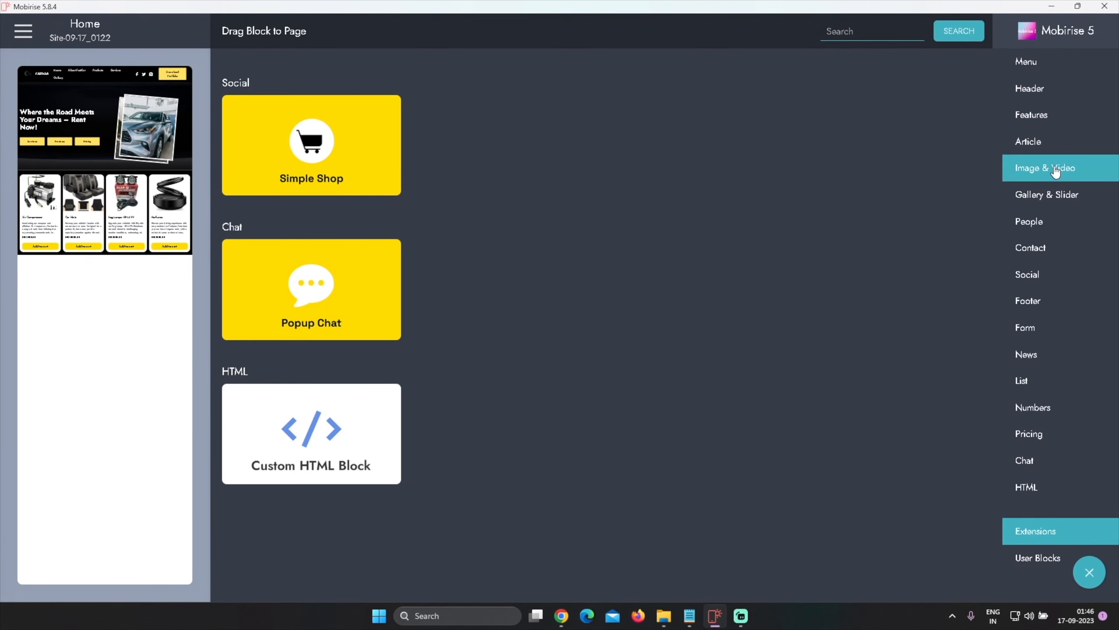
left_click(1055, 170)
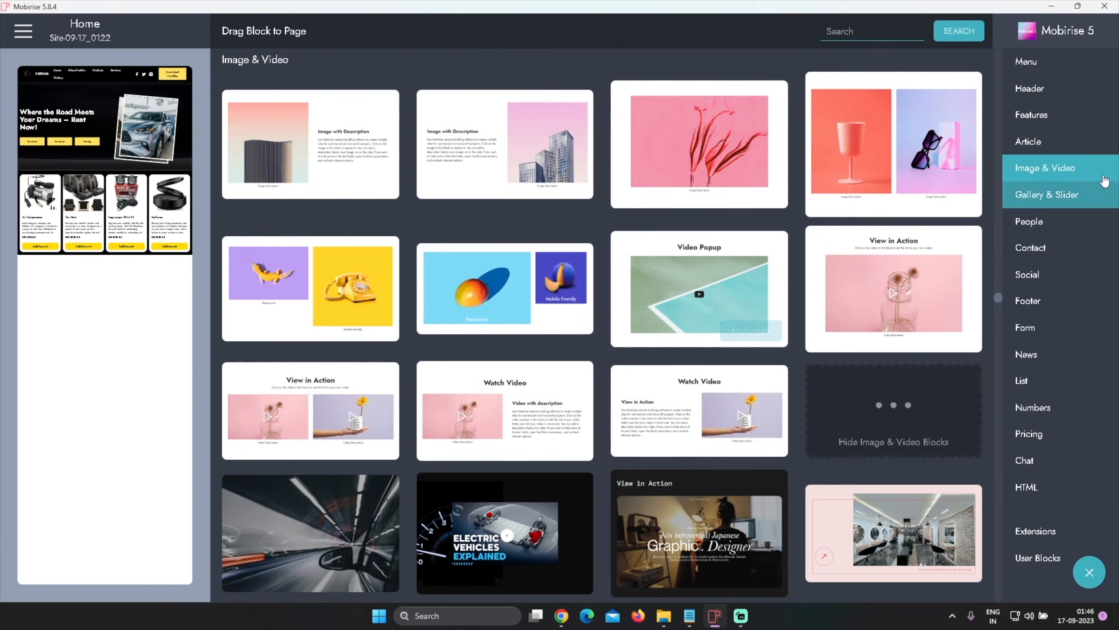
left_click(1075, 194)
Scroll through the Gallery & Slider blocks, then search the block library for Auto
scroll(793, 316, "down", 10)
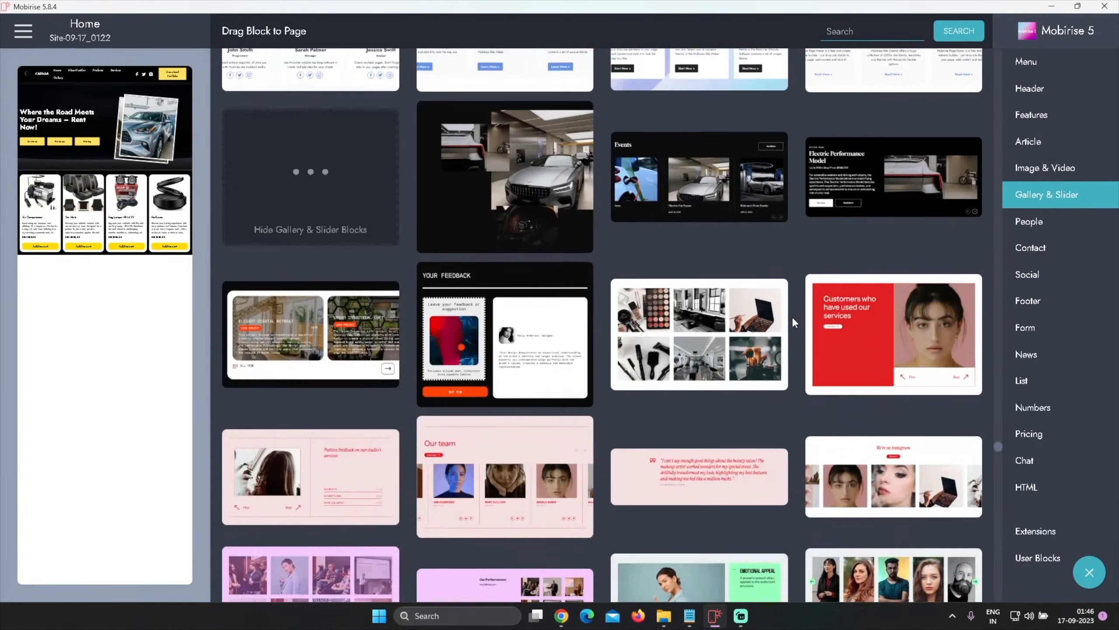
scroll(793, 314, "down", 6)
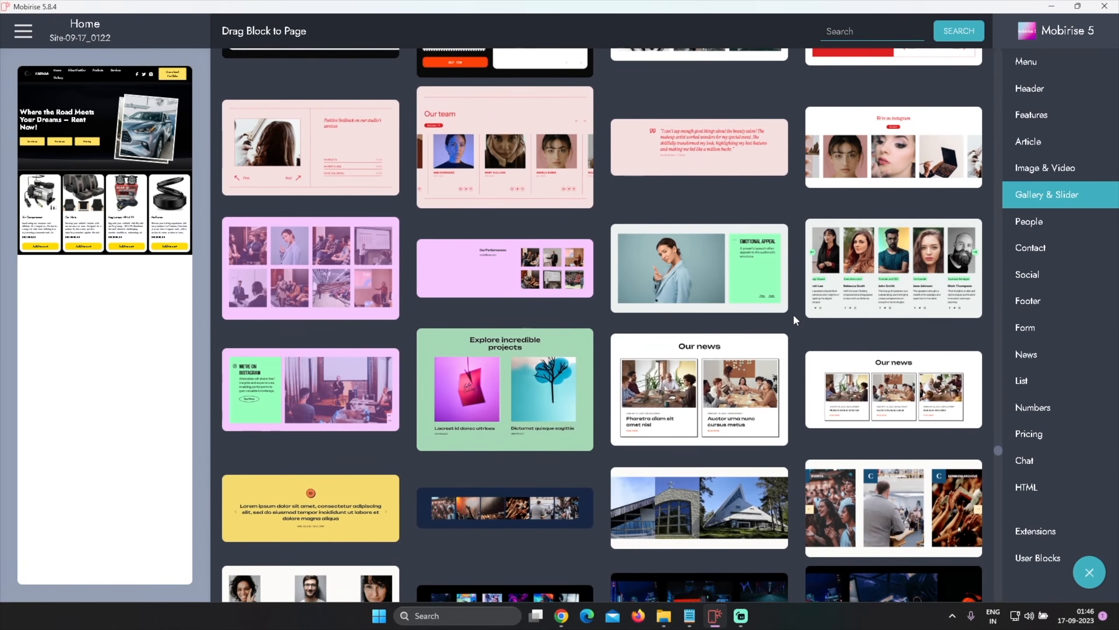
scroll(793, 314, "down", 10)
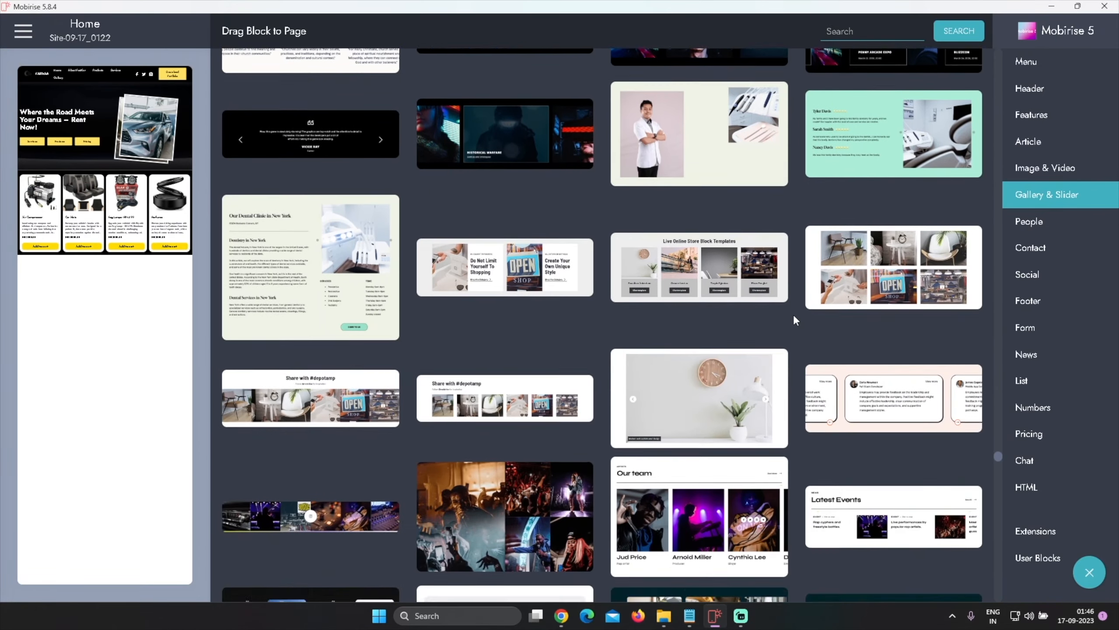
scroll(793, 314, "down", 10)
scroll(793, 313, "down", 3)
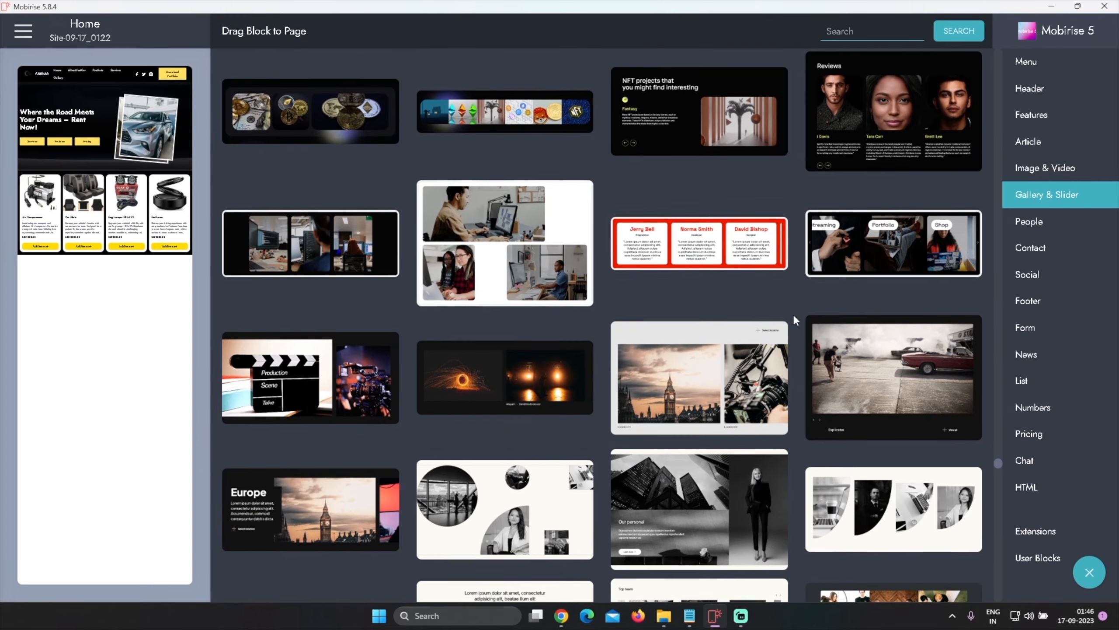
left_click(865, 36)
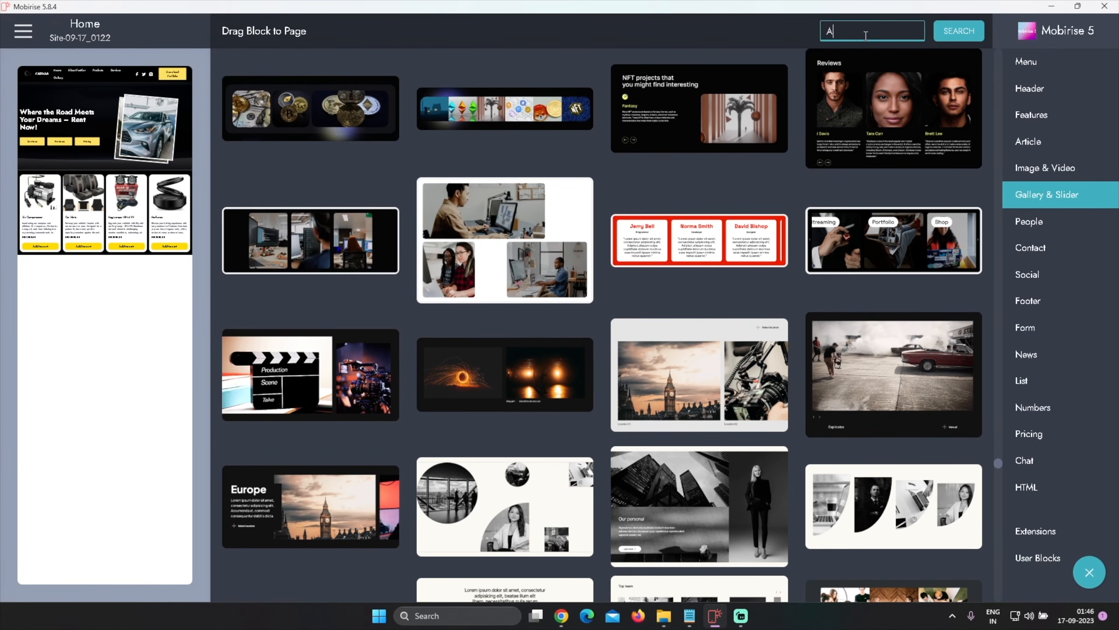
key("Return")
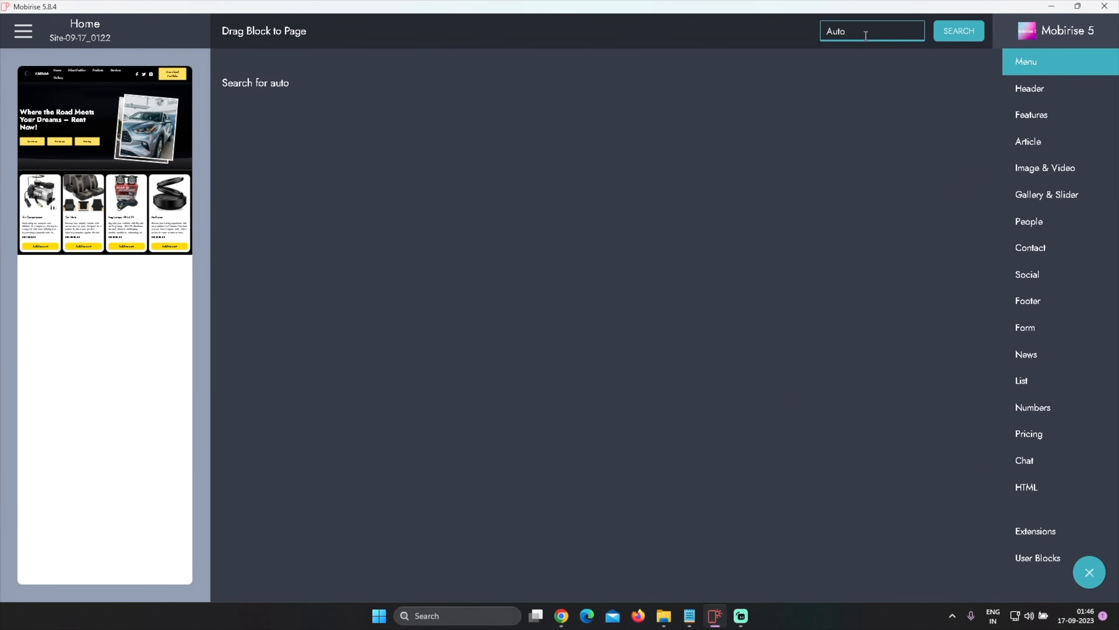
Clear the block search and browse the Gallery & Slider category for a suitable AutoM5 block
left_click(732, 104)
double_click(825, 31)
left_click(1049, 193)
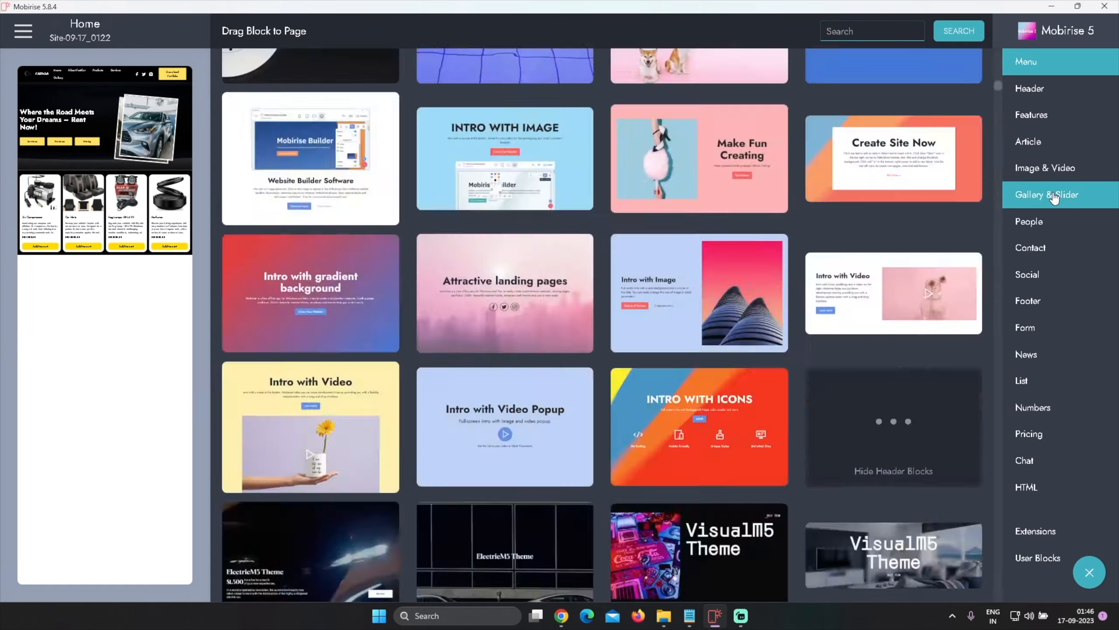
scroll(782, 282, "down", 15)
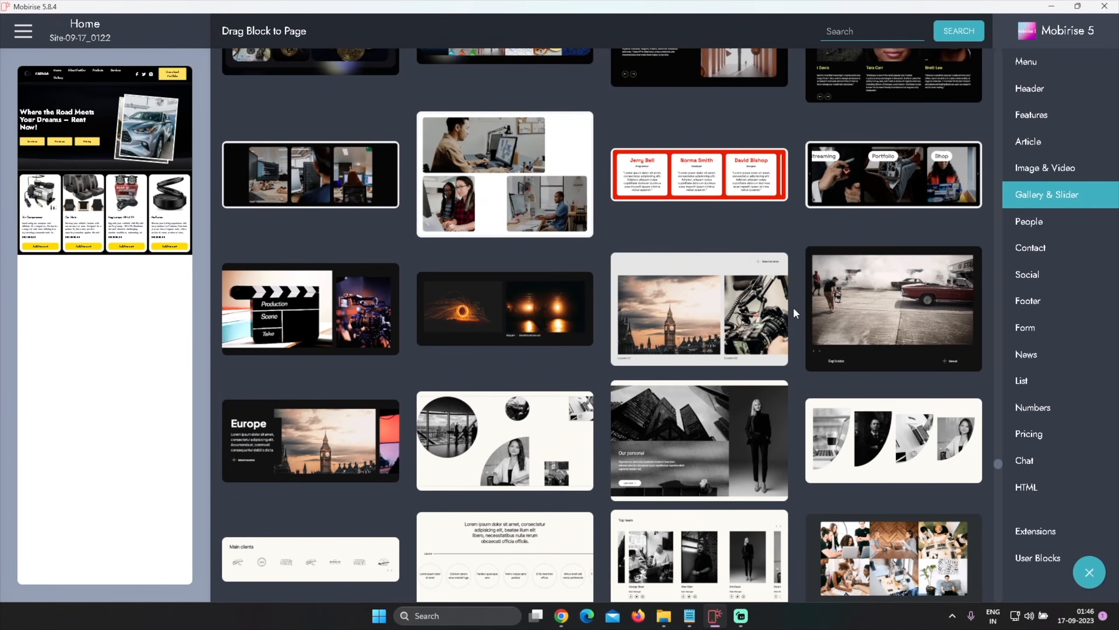
scroll(794, 307, "down", 12)
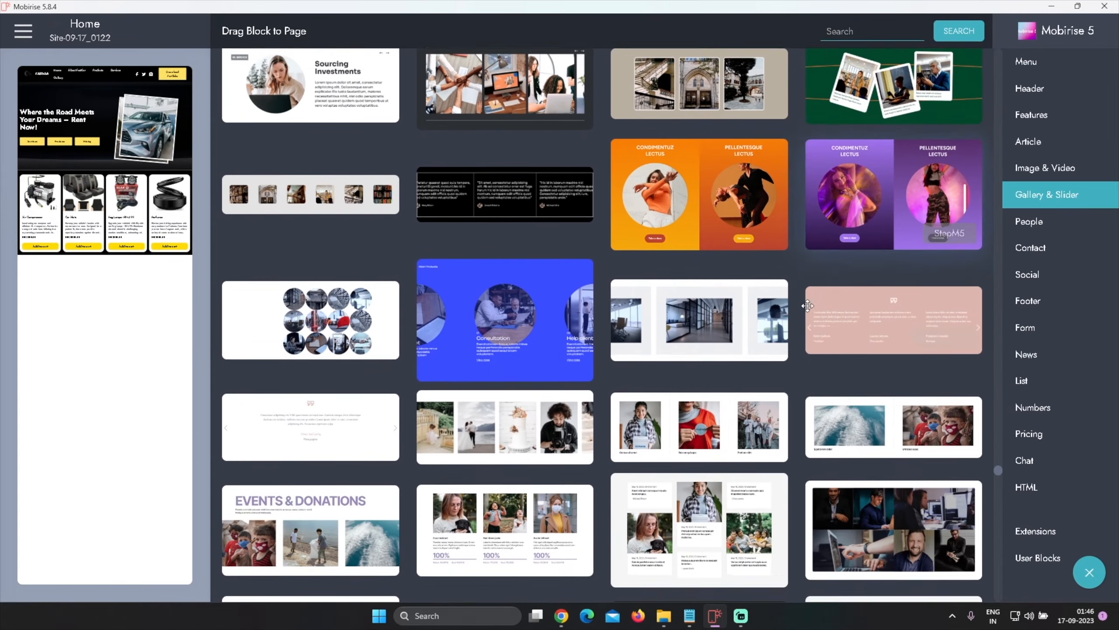
scroll(807, 305, "down", 8)
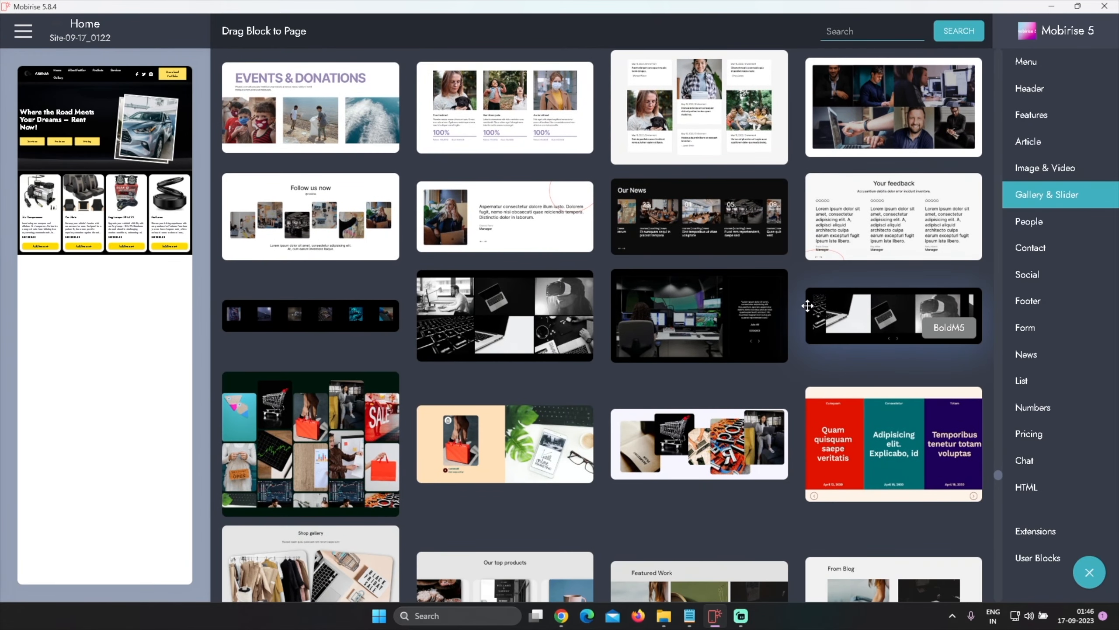
scroll(808, 305, "down", 7)
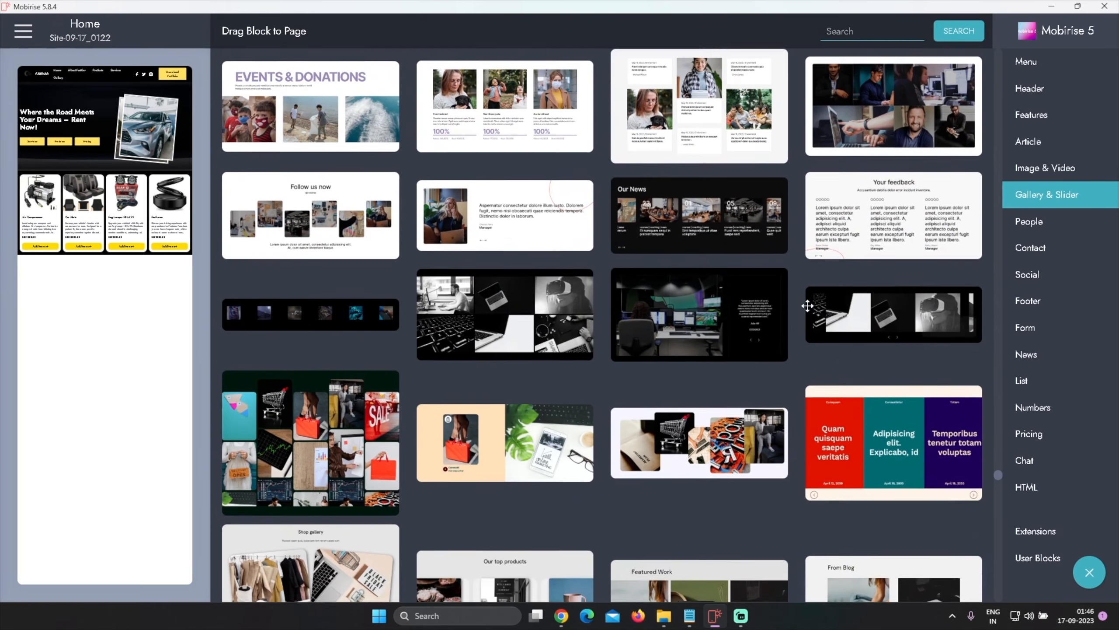
scroll(807, 305, "up", 1)
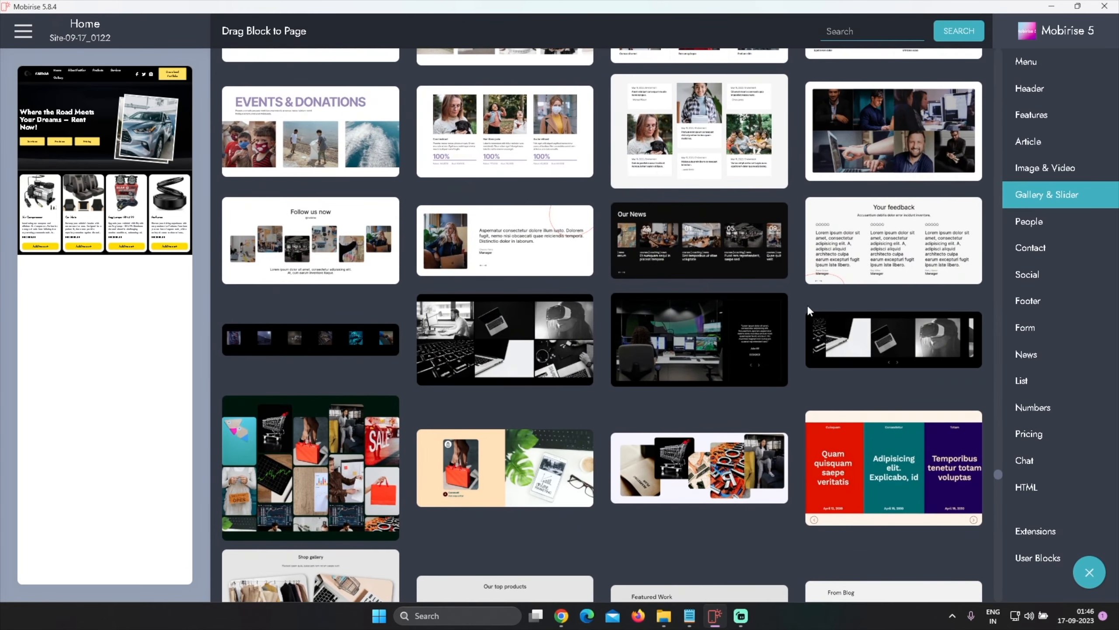
scroll(806, 304, "down", 12)
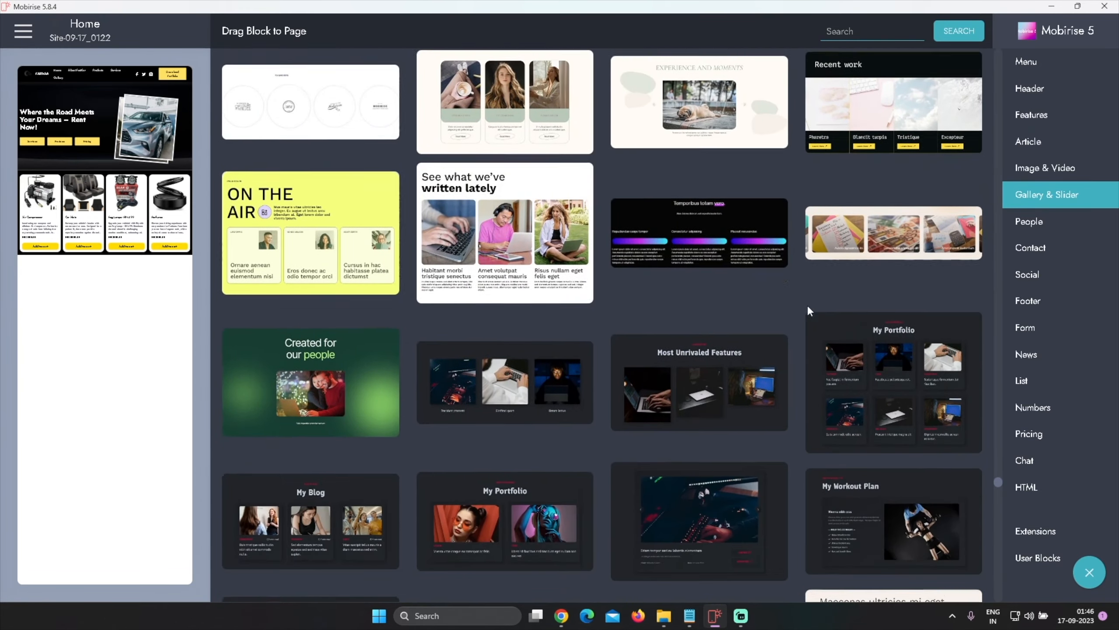
scroll(804, 309, "down", 12)
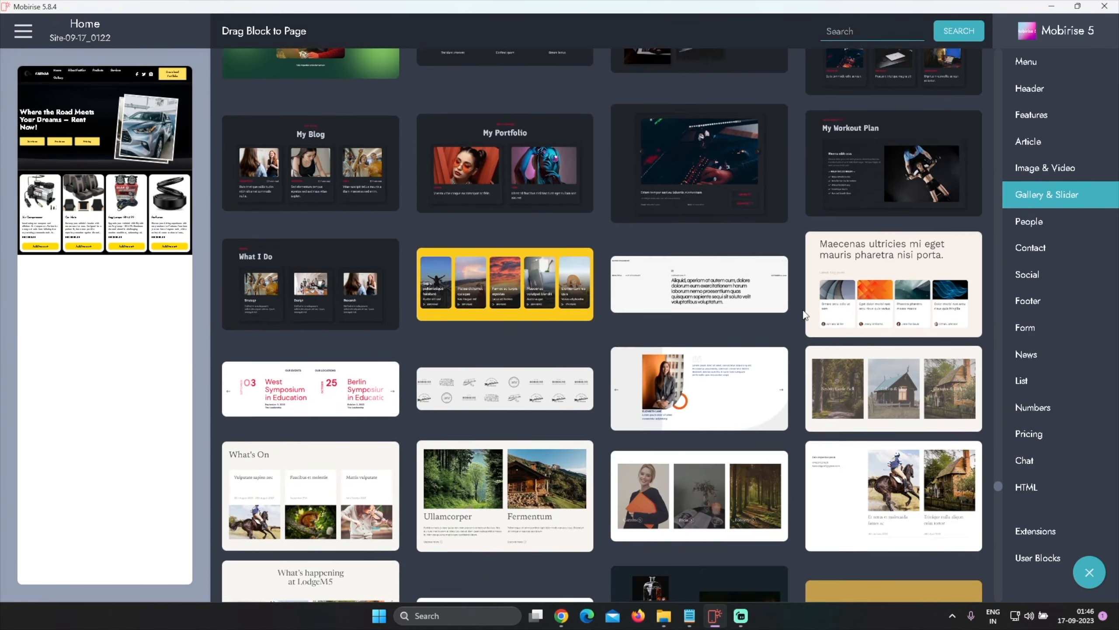
scroll(803, 308, "down", 10)
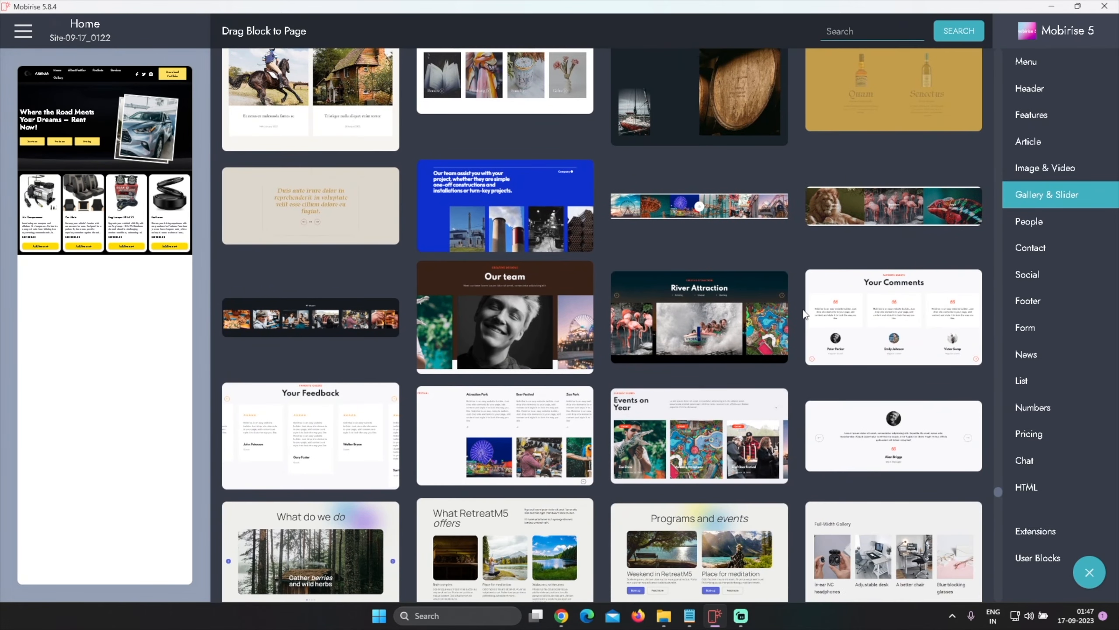
scroll(803, 308, "down", 15)
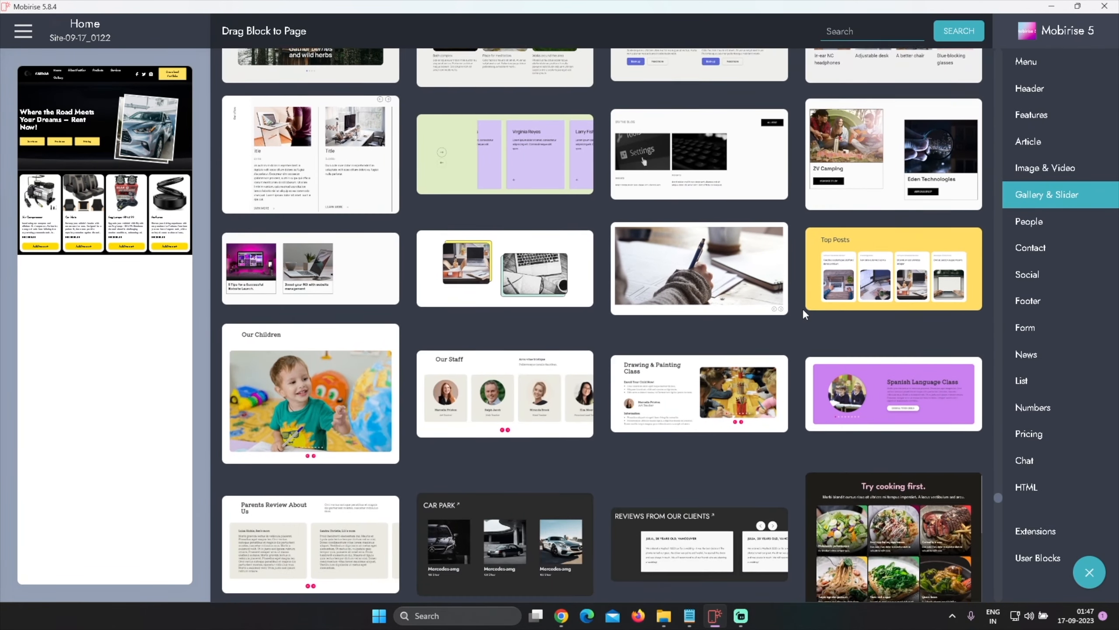
scroll(803, 308, "down", 11)
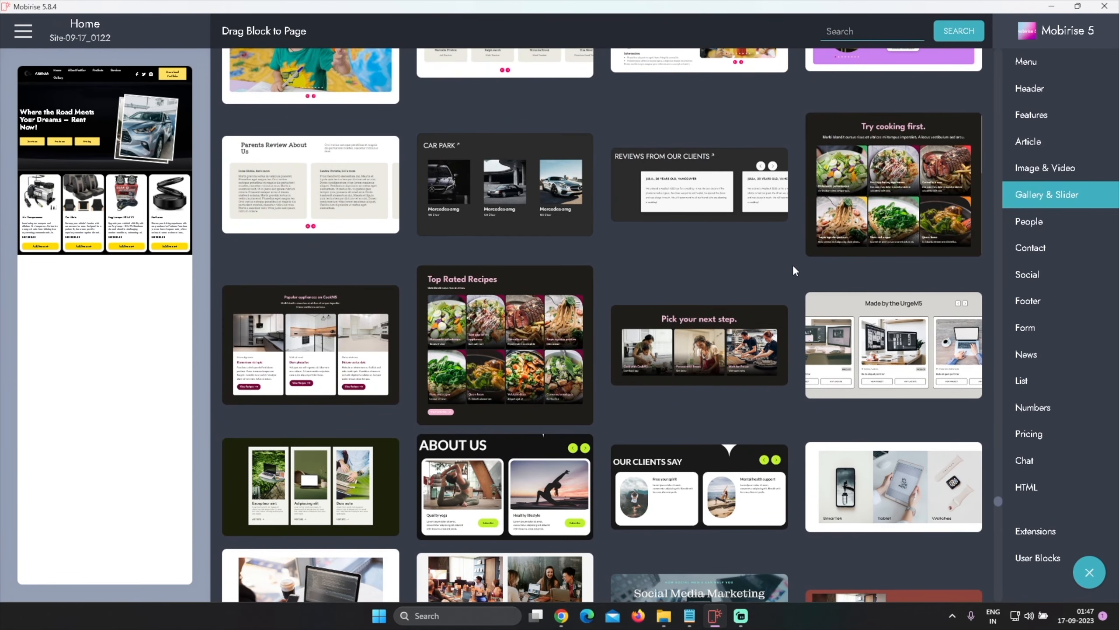
scroll(803, 265, "down", 14)
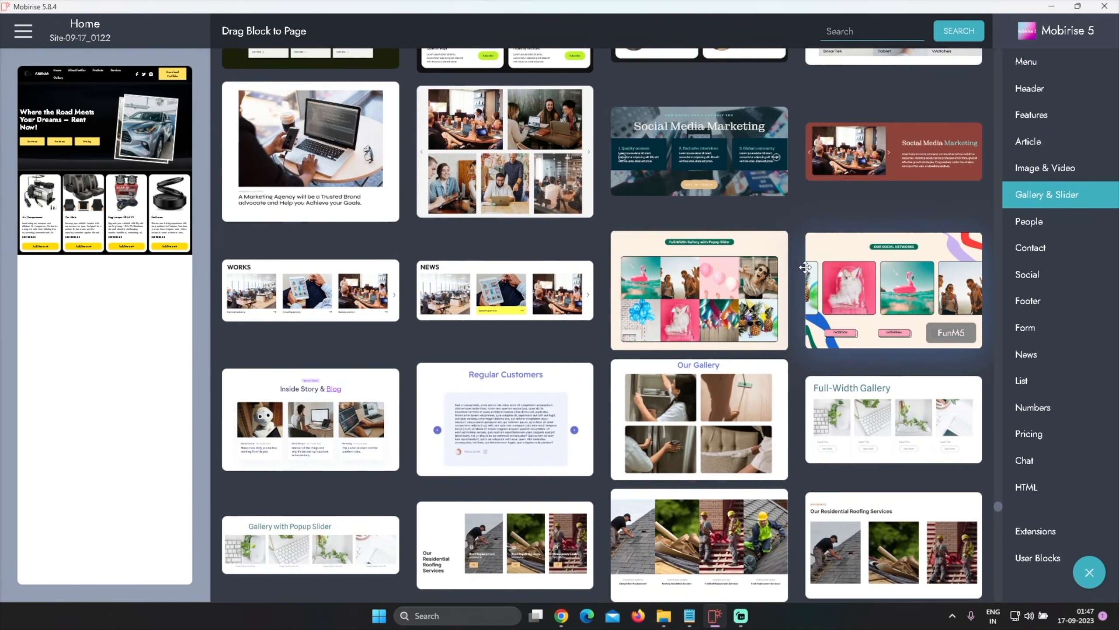
scroll(804, 267, "down", 10)
scroll(806, 272, "down", 6)
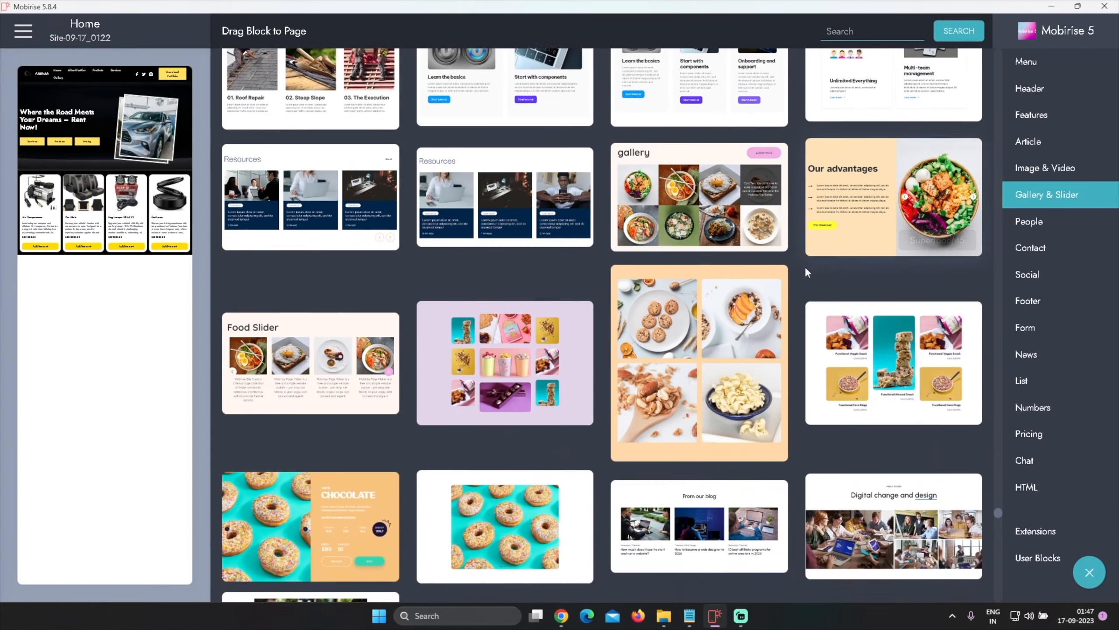
scroll(805, 269, "down", 11)
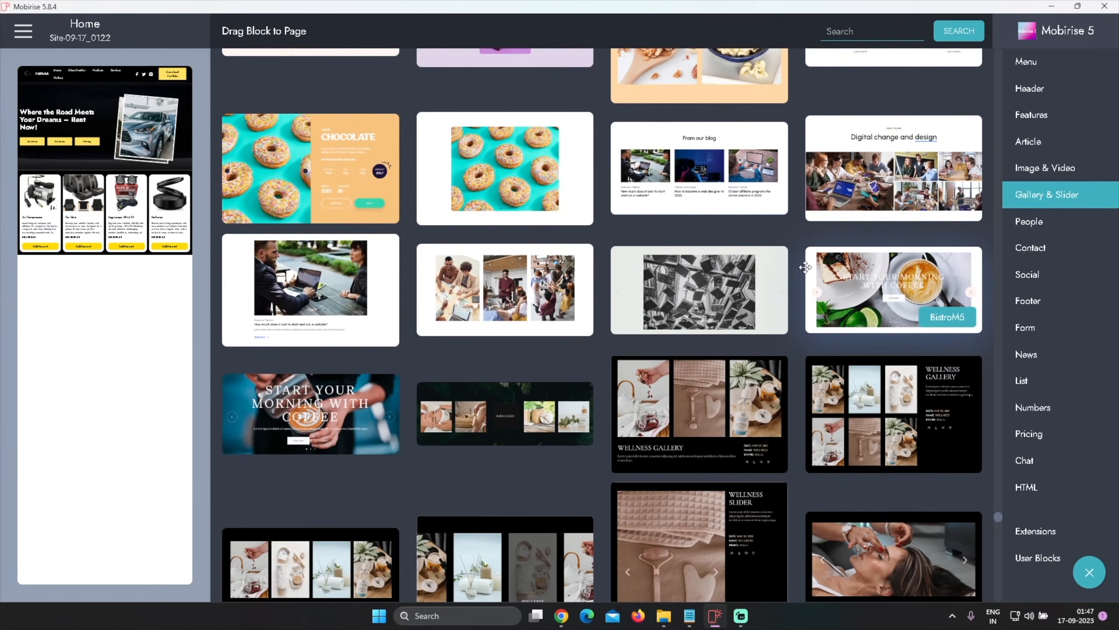
scroll(804, 267, "down", 6)
scroll(807, 263, "up", 19)
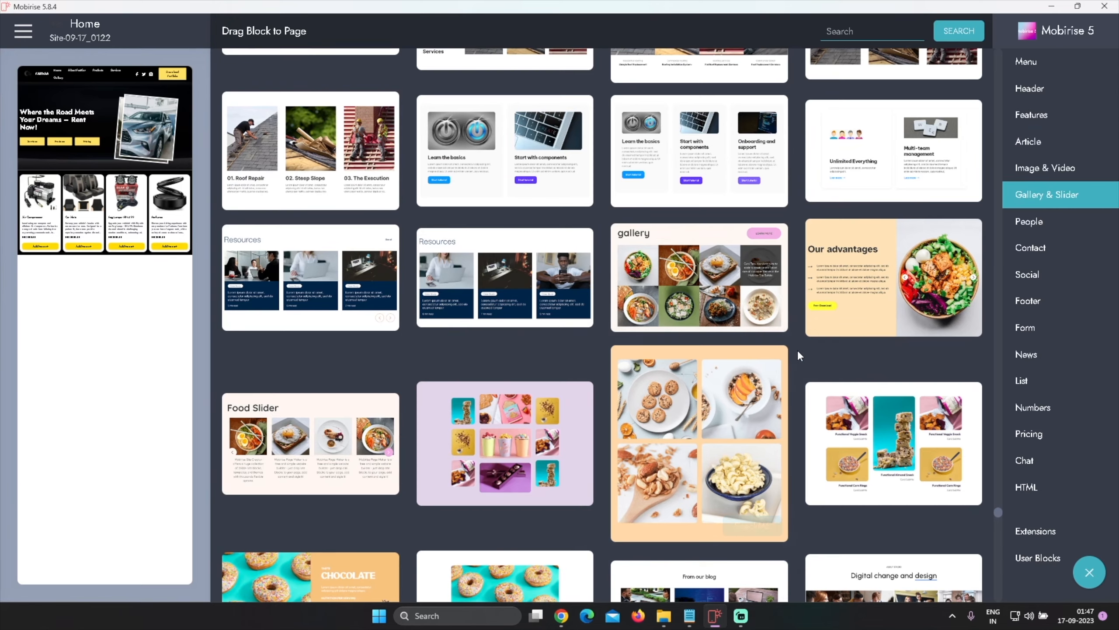
Scroll through the Gallery & Slider blocks to look for a suitable carousel block
scroll(797, 350, "down", 15)
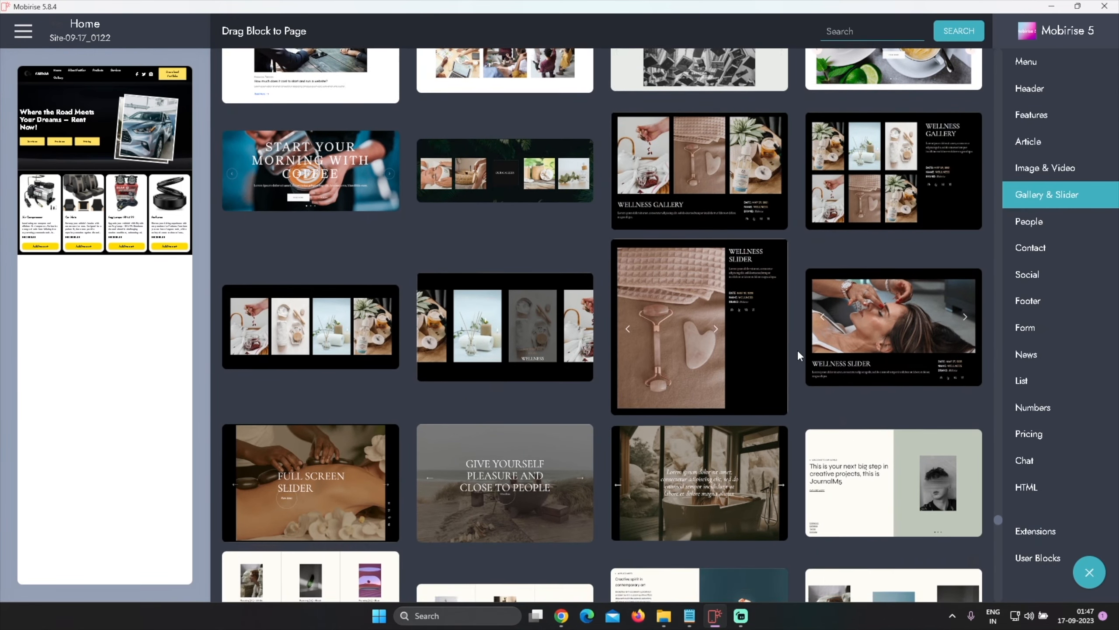
scroll(797, 350, "down", 15)
scroll(798, 355, "down", 6)
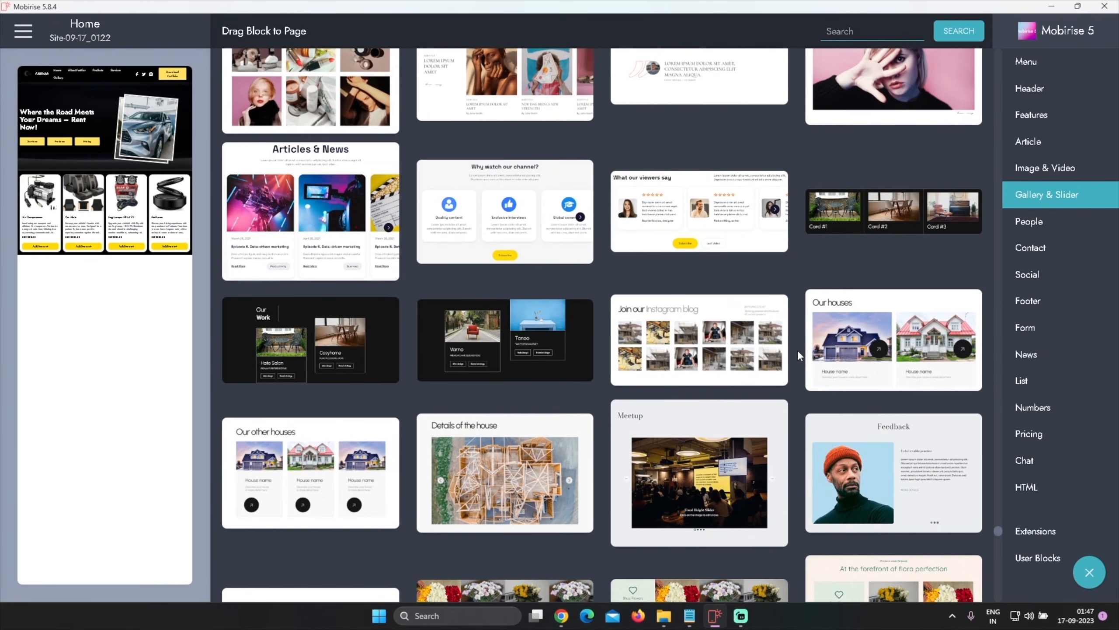
scroll(798, 355, "down", 10)
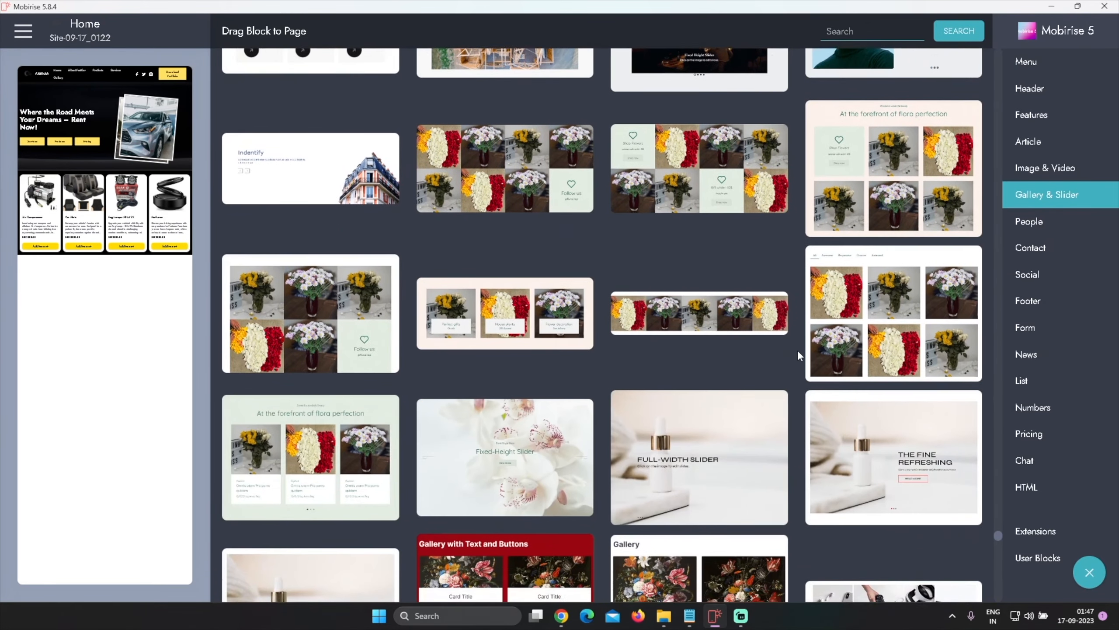
scroll(798, 356, "down", 4)
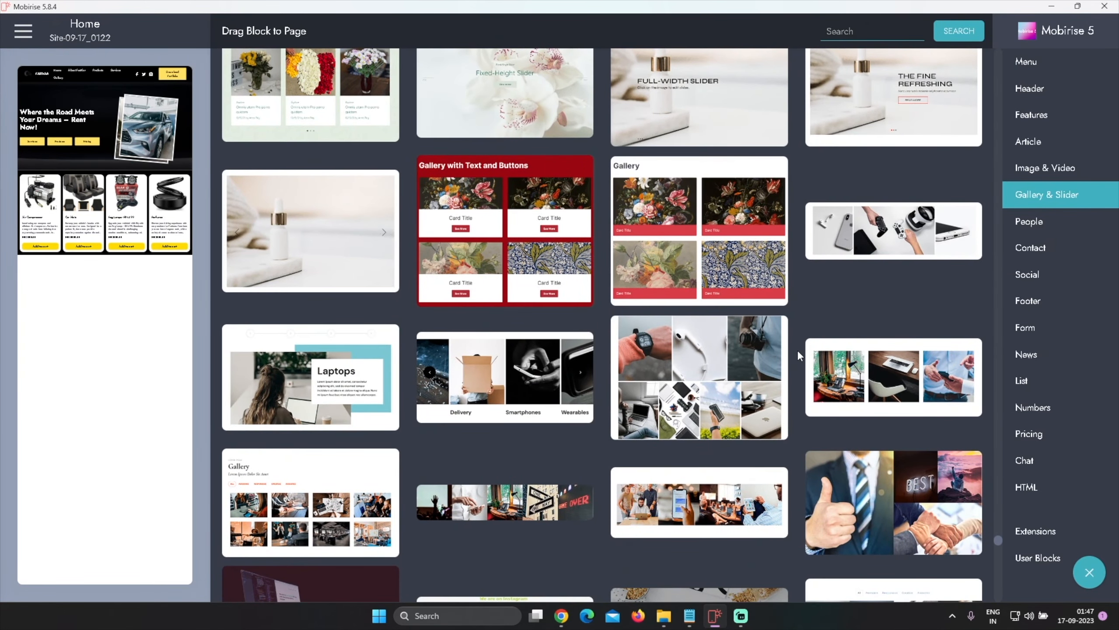
scroll(799, 356, "down", 4)
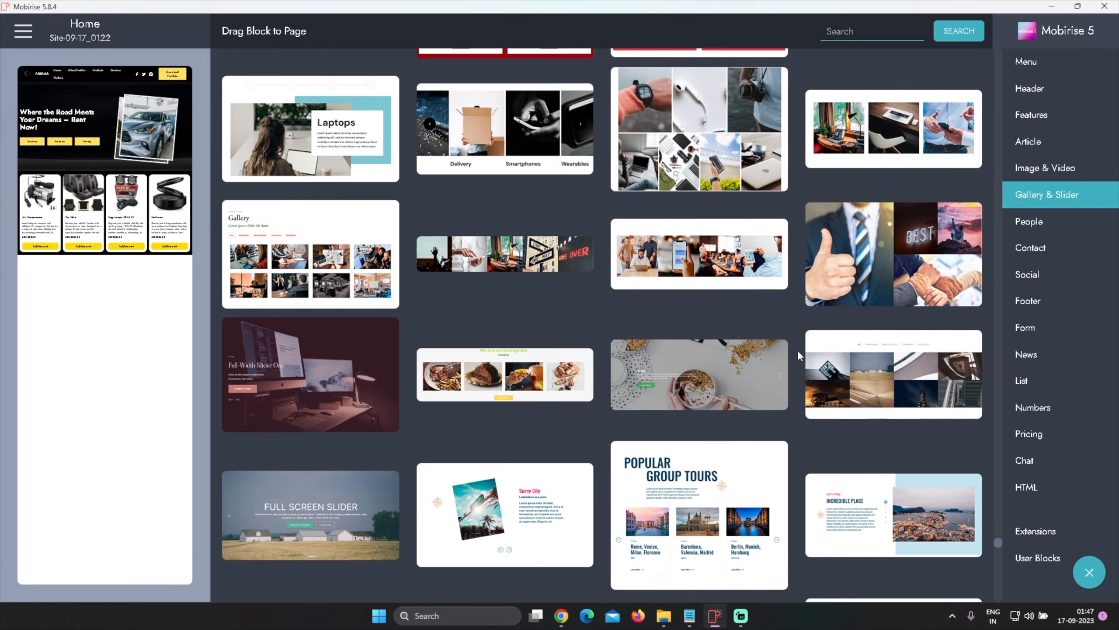
scroll(798, 355, "down", 5)
scroll(799, 355, "down", 7)
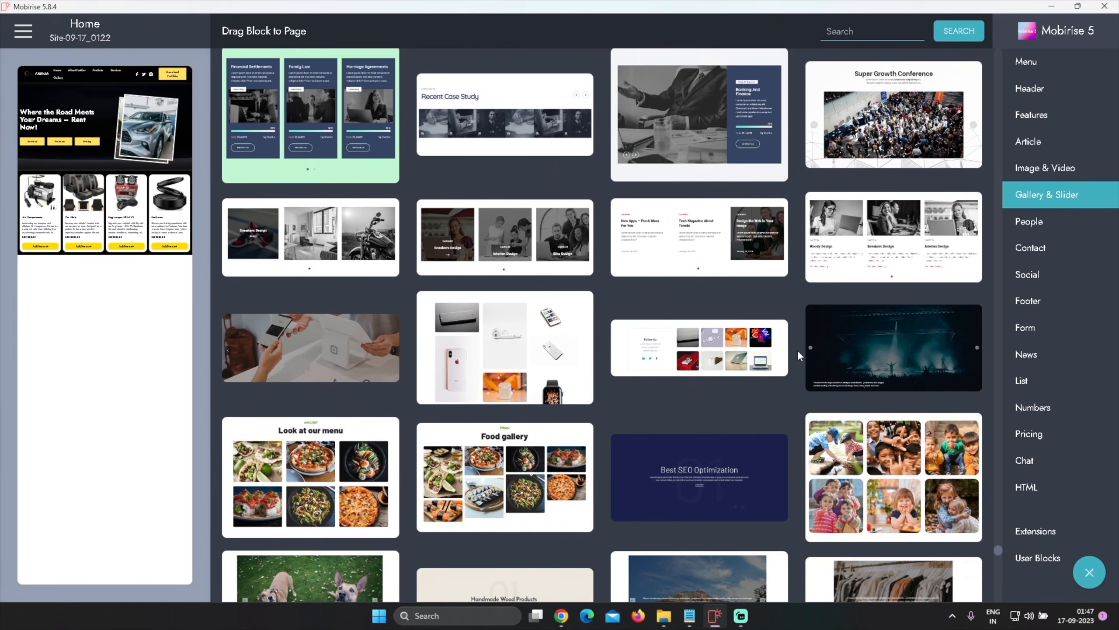
scroll(798, 356, "down", 6)
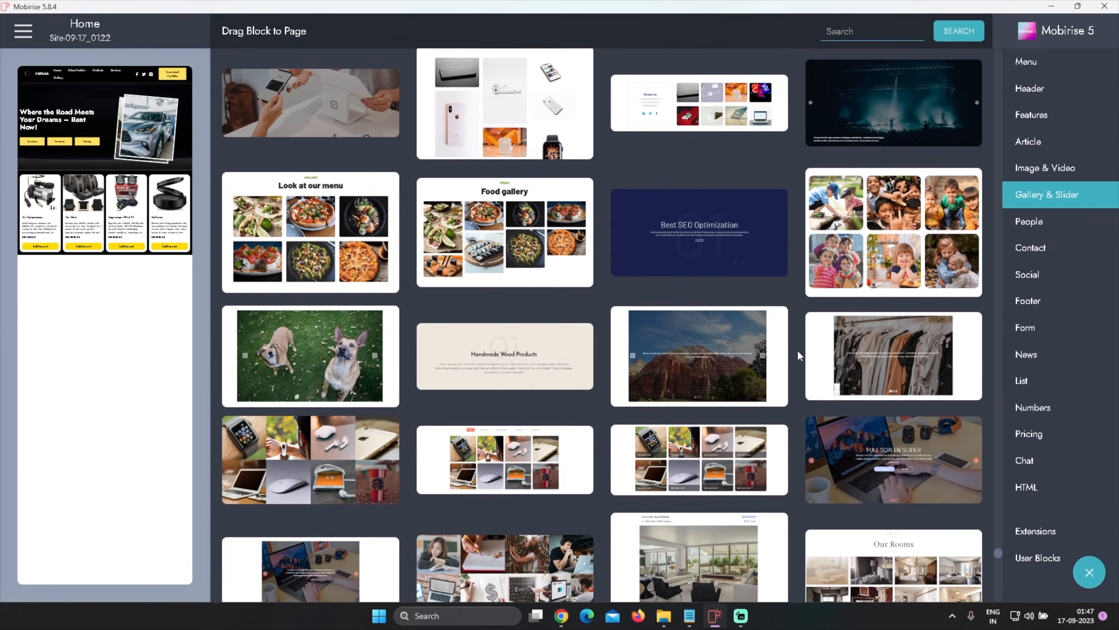
scroll(798, 350, "down", 11)
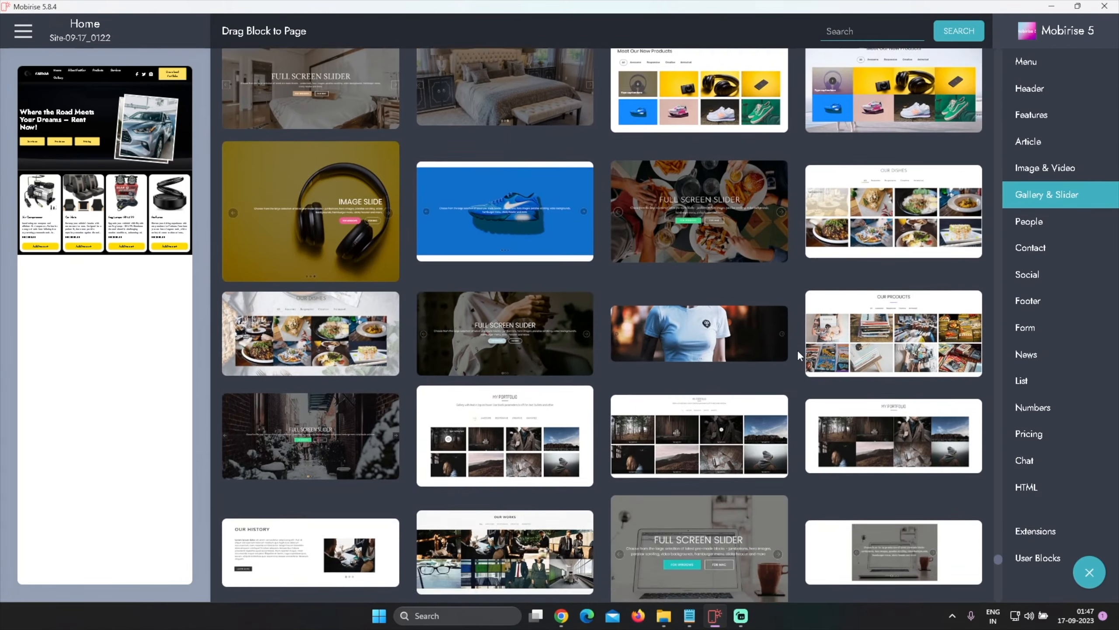
scroll(798, 350, "down", 15)
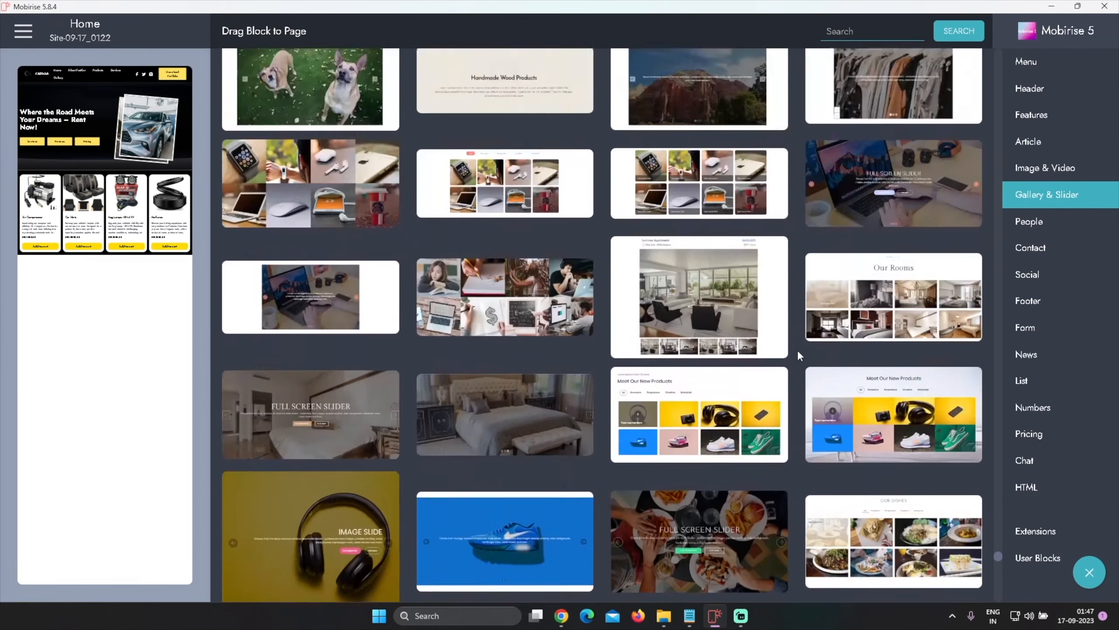
scroll(798, 350, "down", 20)
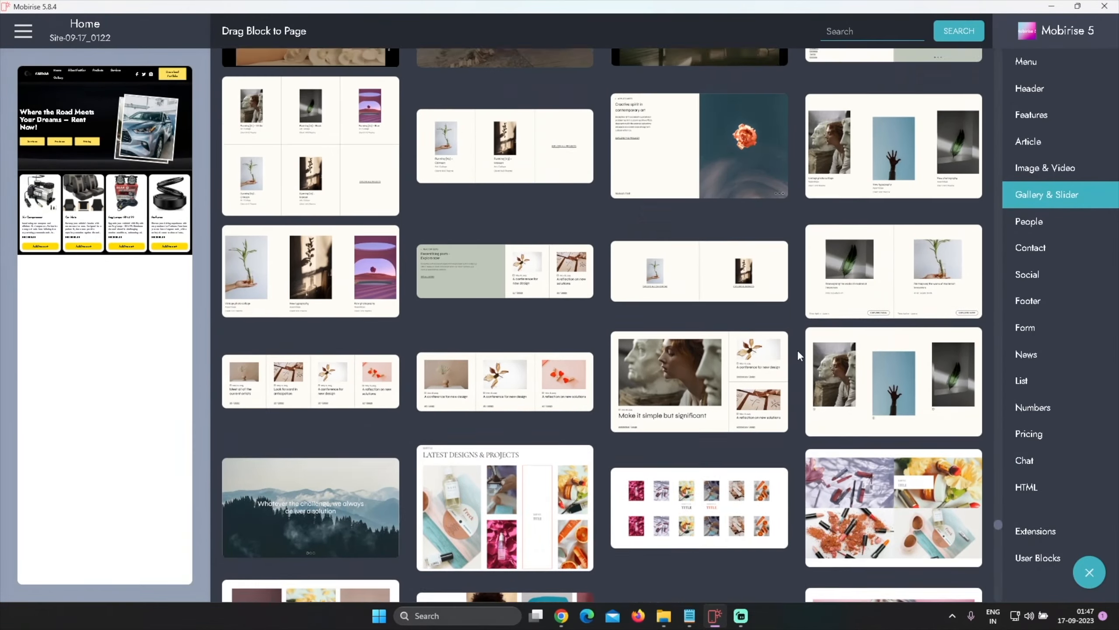
Add the Resources card carousel block to the page below the product shop block
scroll(797, 350, "up", 15)
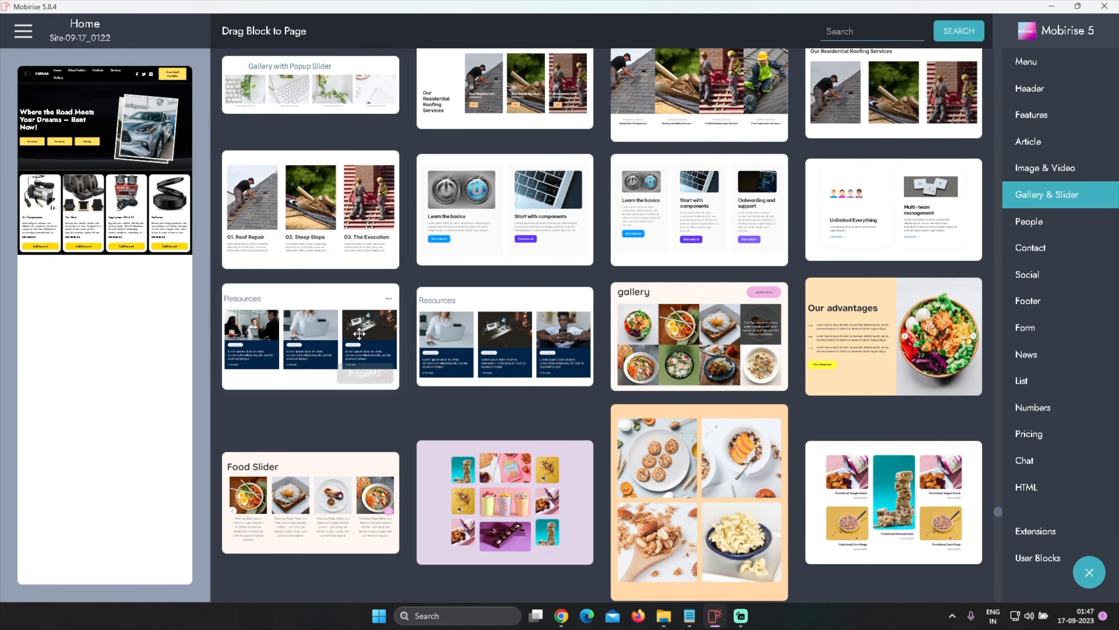
left_click(357, 300)
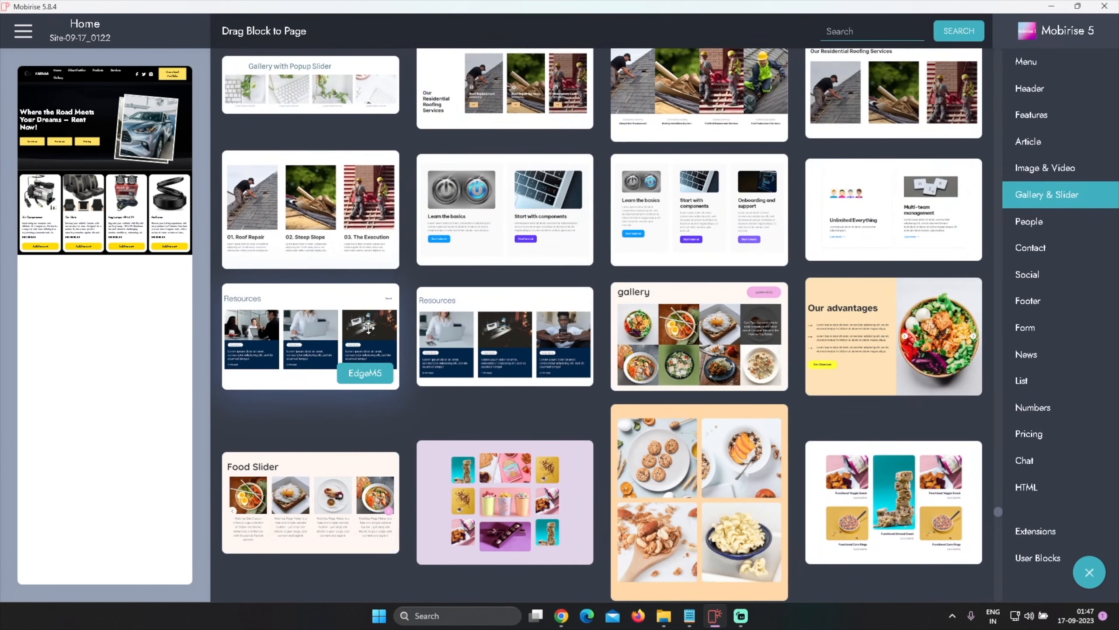
left_click_drag(369, 326, 120, 277)
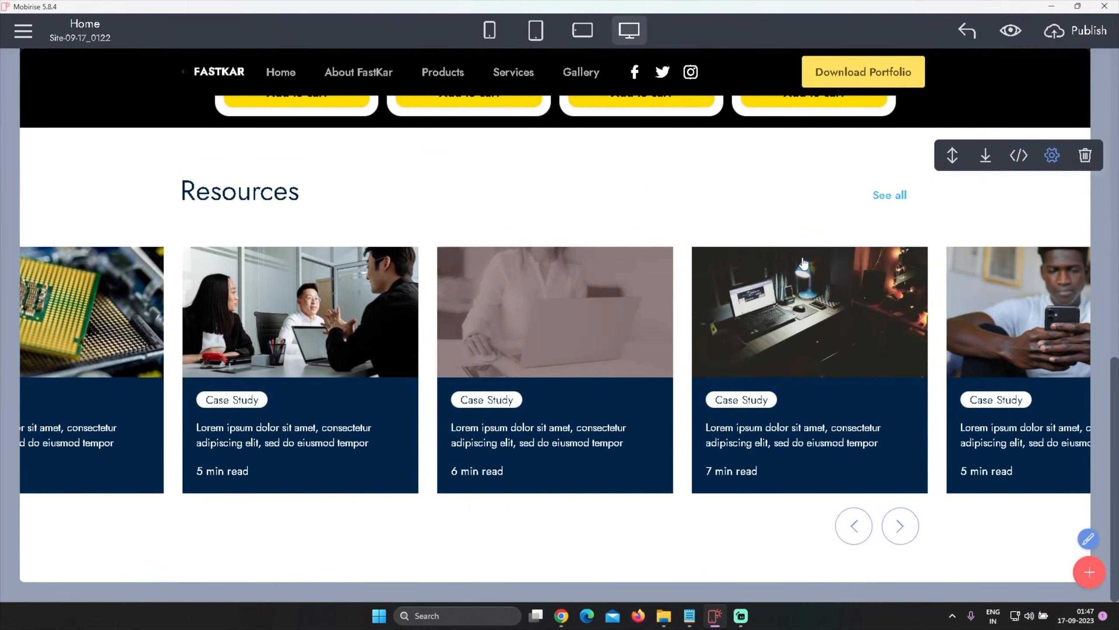
Turn off Full Width for the Resources block
left_click(1050, 157)
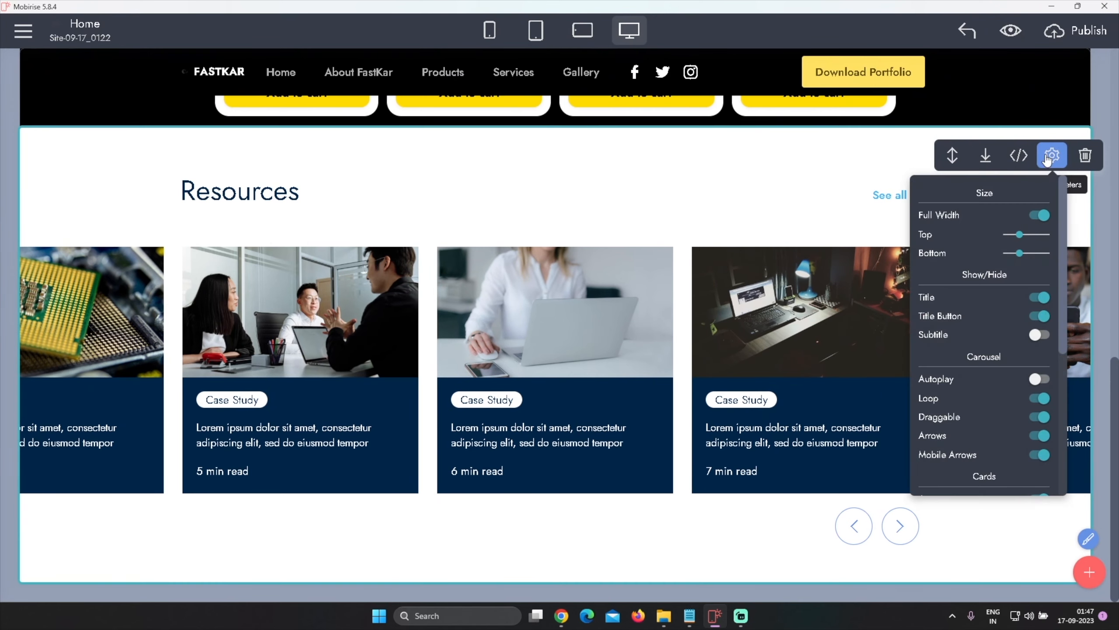
left_click(1040, 214)
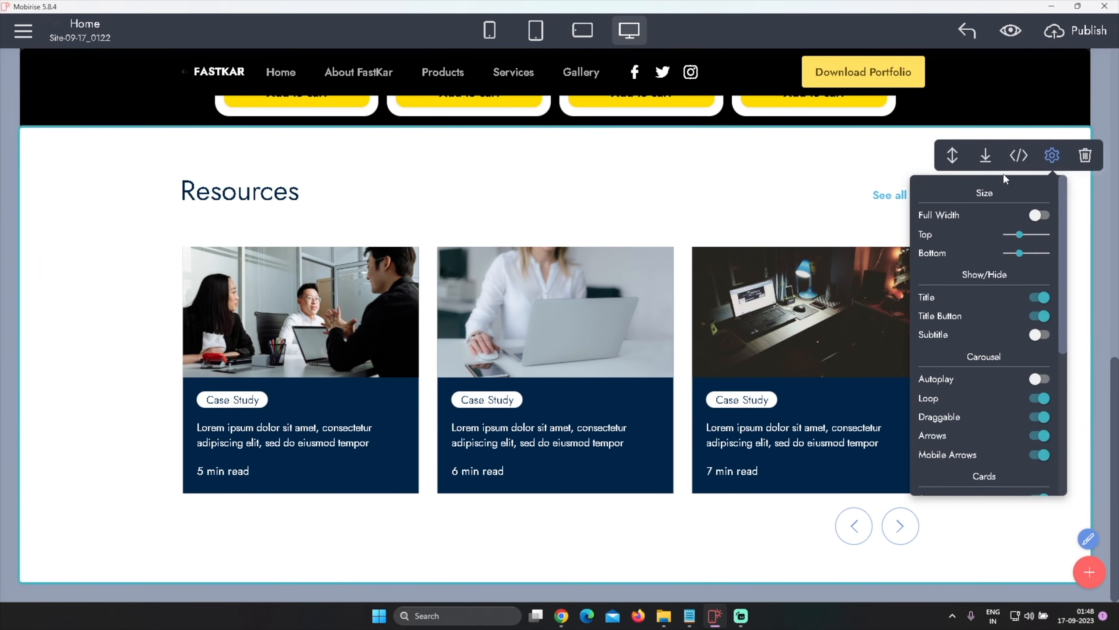
left_click(753, 173)
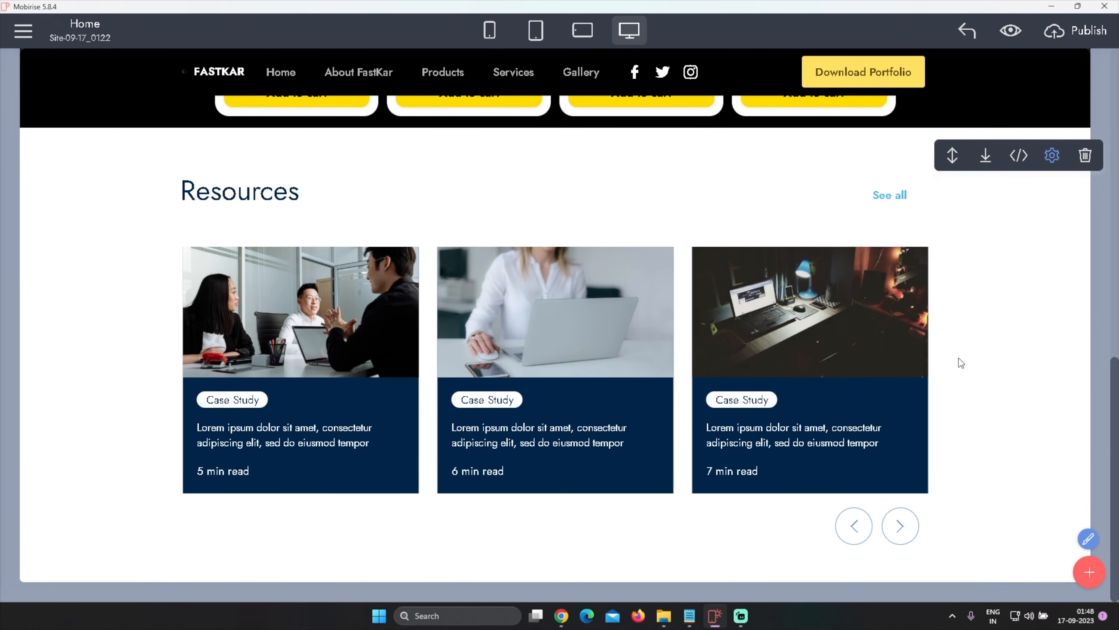
Enable carousel Autoplay and increase the card Height in the Resources block settings
left_click(1052, 155)
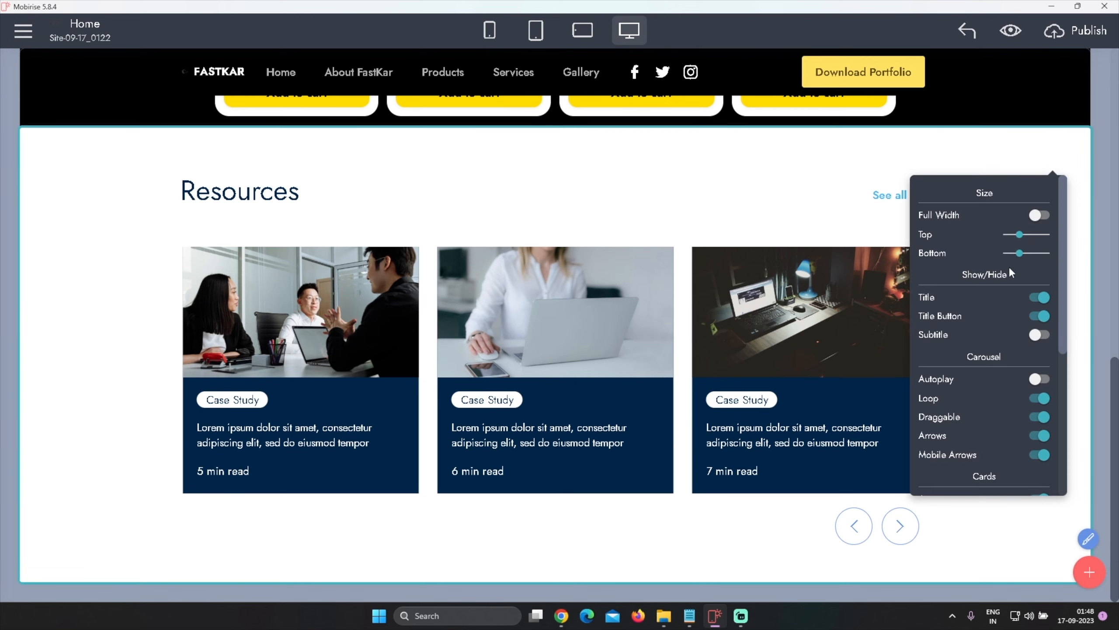
left_click(1039, 379)
scroll(1024, 353, "down", 2)
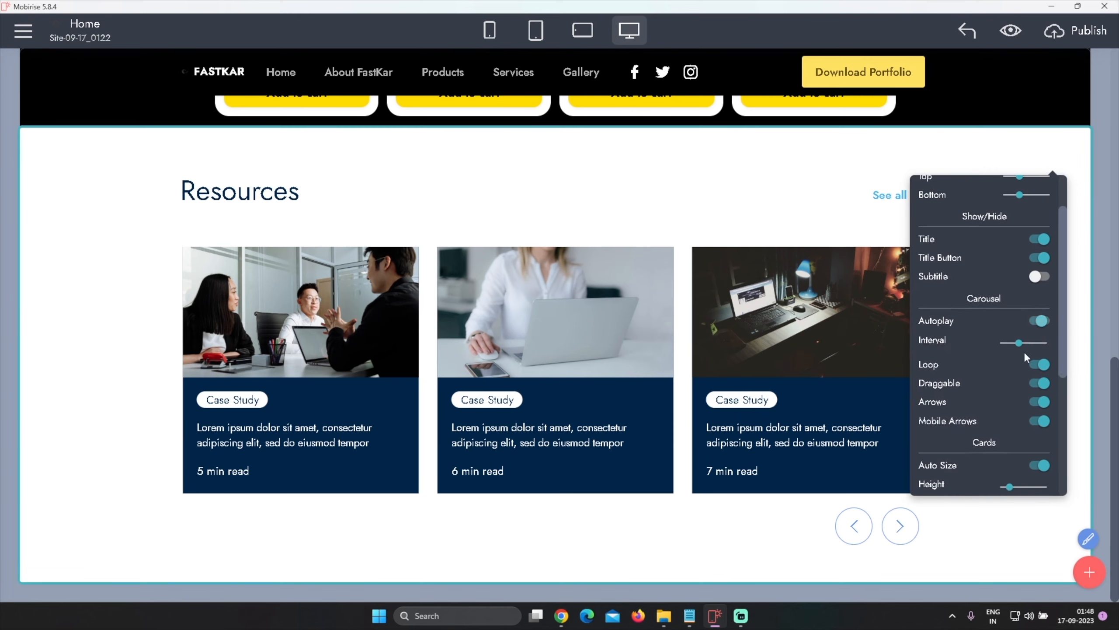
scroll(1005, 377, "down", 5)
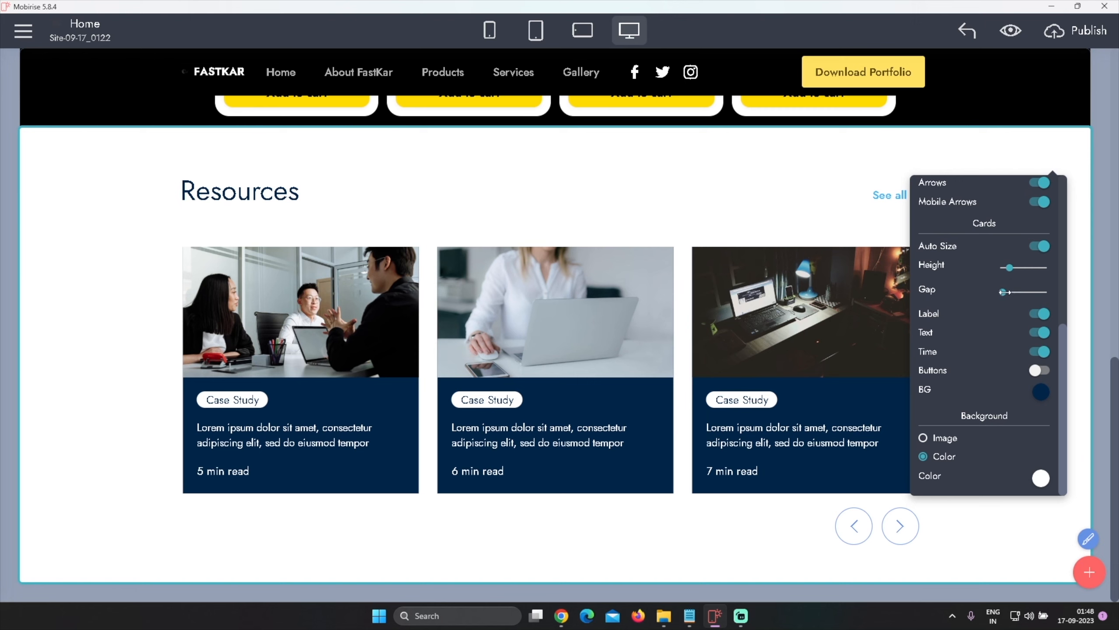
left_click_drag(1004, 292, 1022, 269)
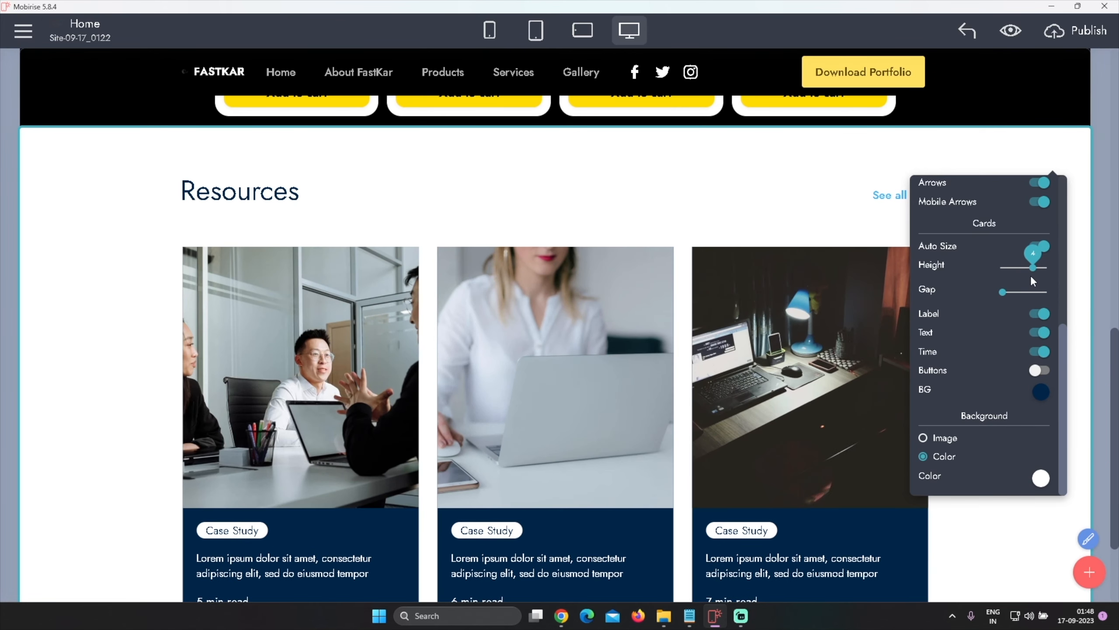
left_click_drag(1031, 277, 1022, 275)
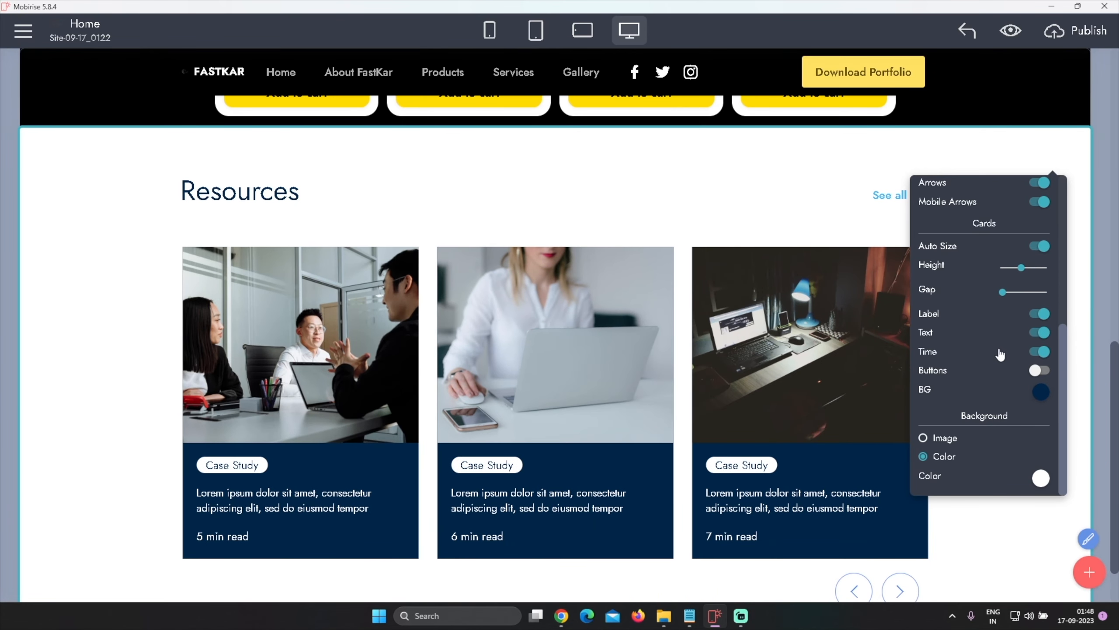
Show the Resources block subtitle while keeping the title and title button visible
scroll(1001, 354, "up", 5)
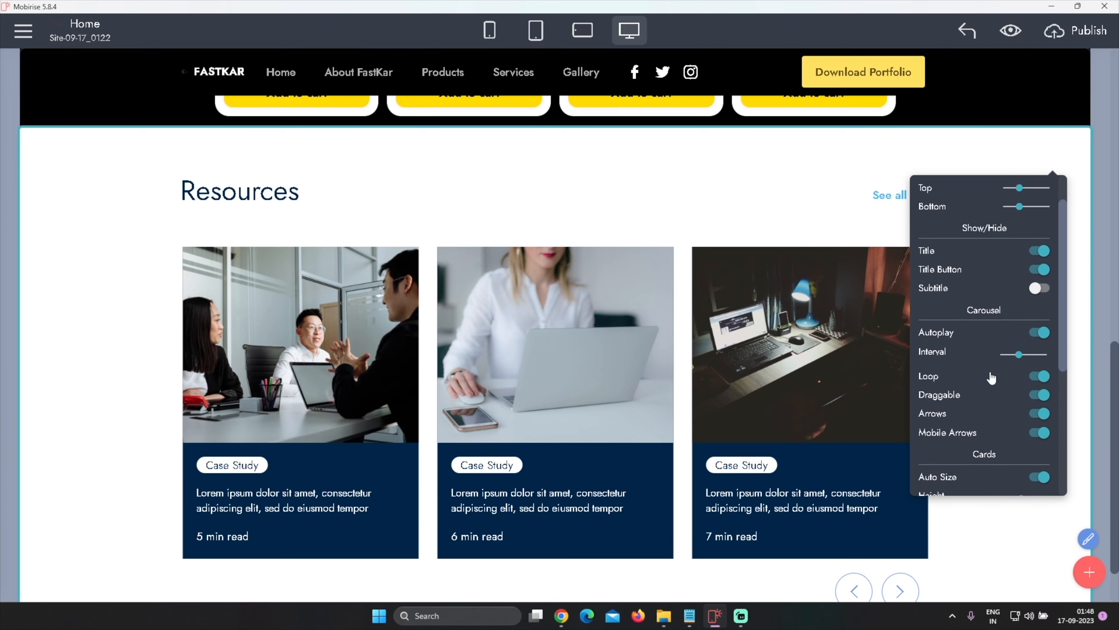
scroll(991, 375, "up", 2)
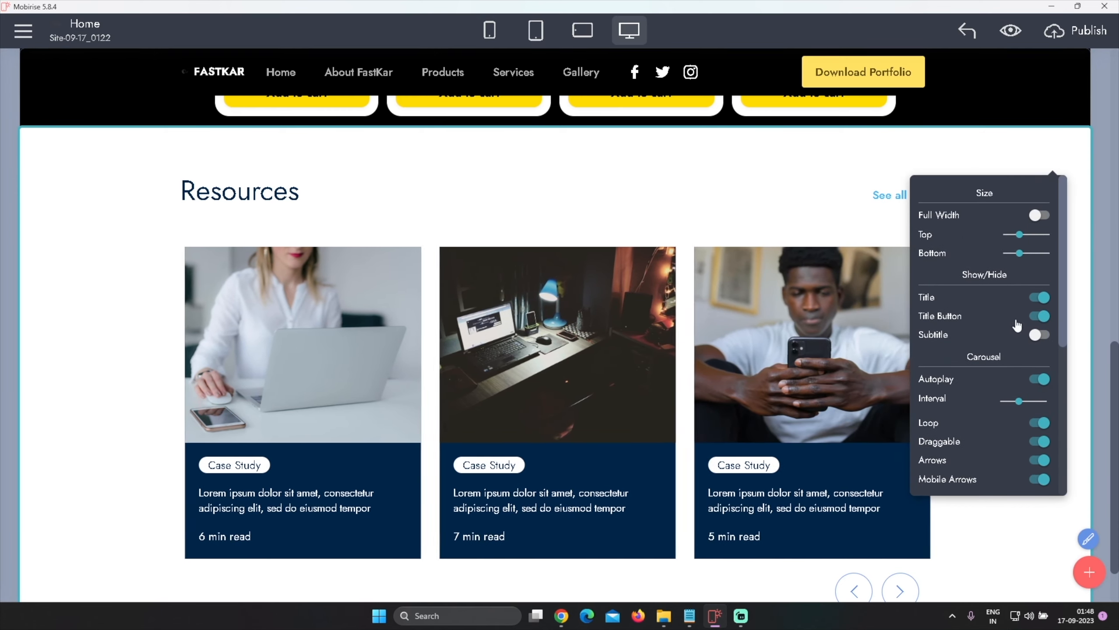
left_click(1041, 317)
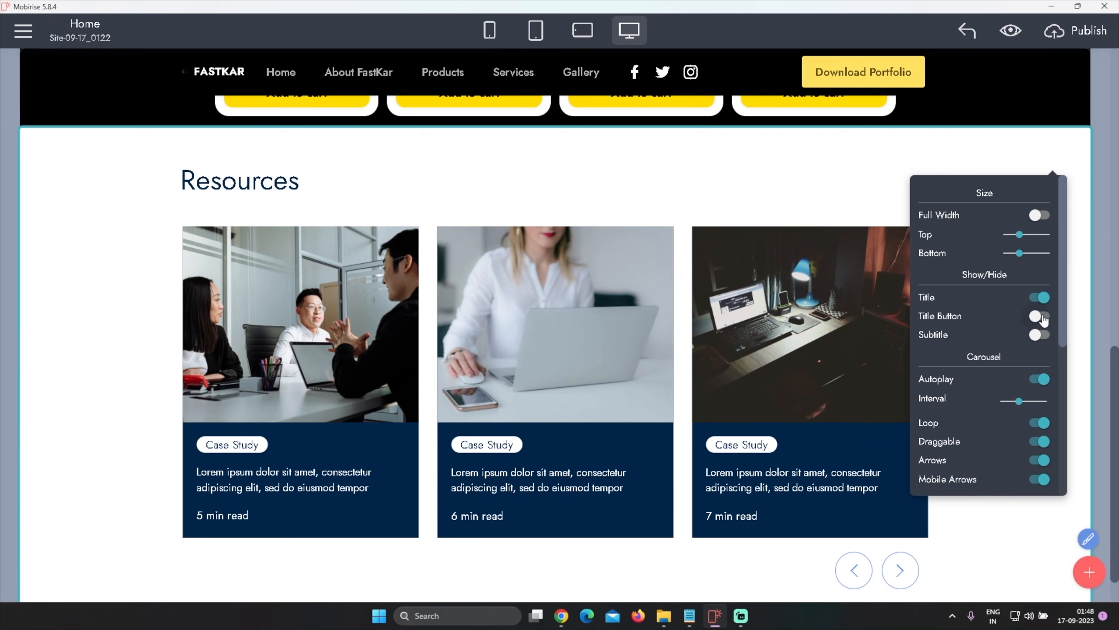
left_click(1041, 316)
left_click(1041, 317)
left_click(1043, 299)
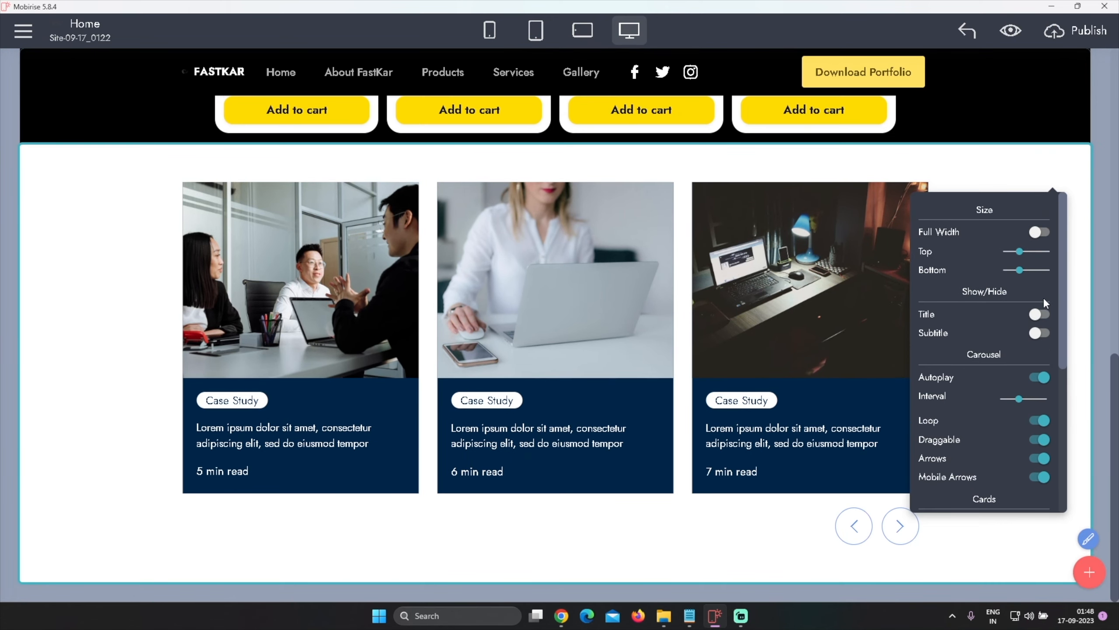
left_click(1039, 315)
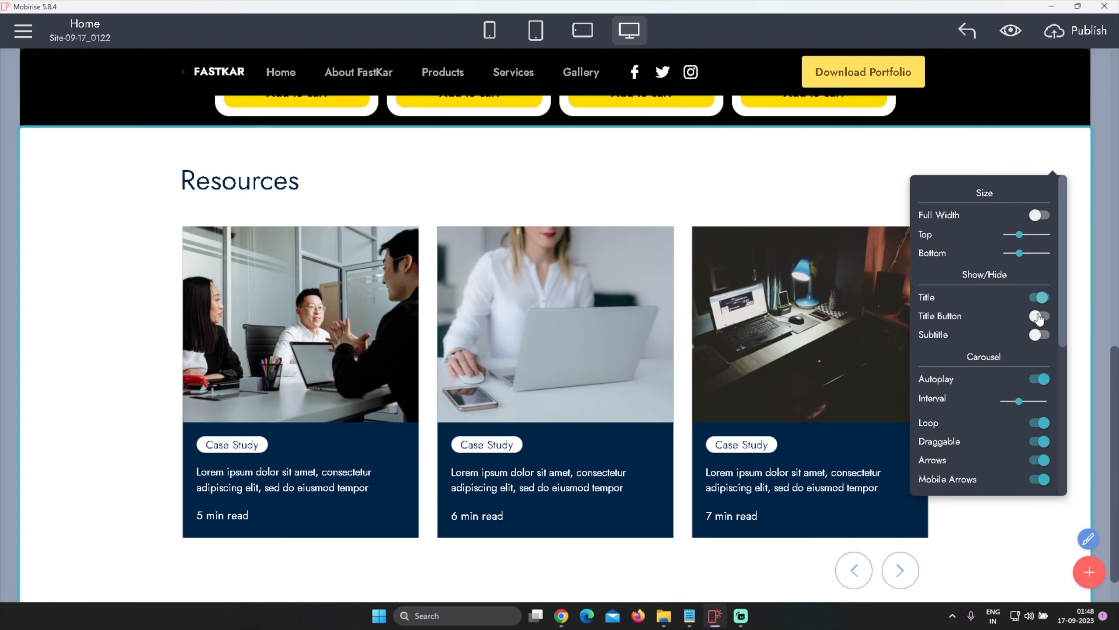
left_click(1040, 335)
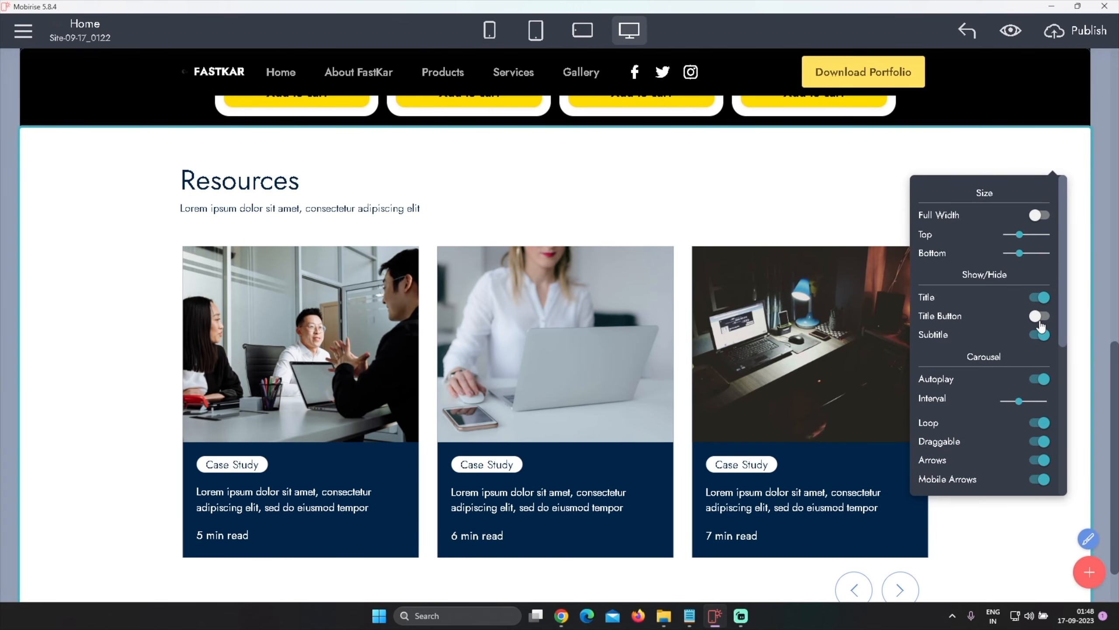
left_click(1039, 318)
scroll(1016, 345, "down", 3)
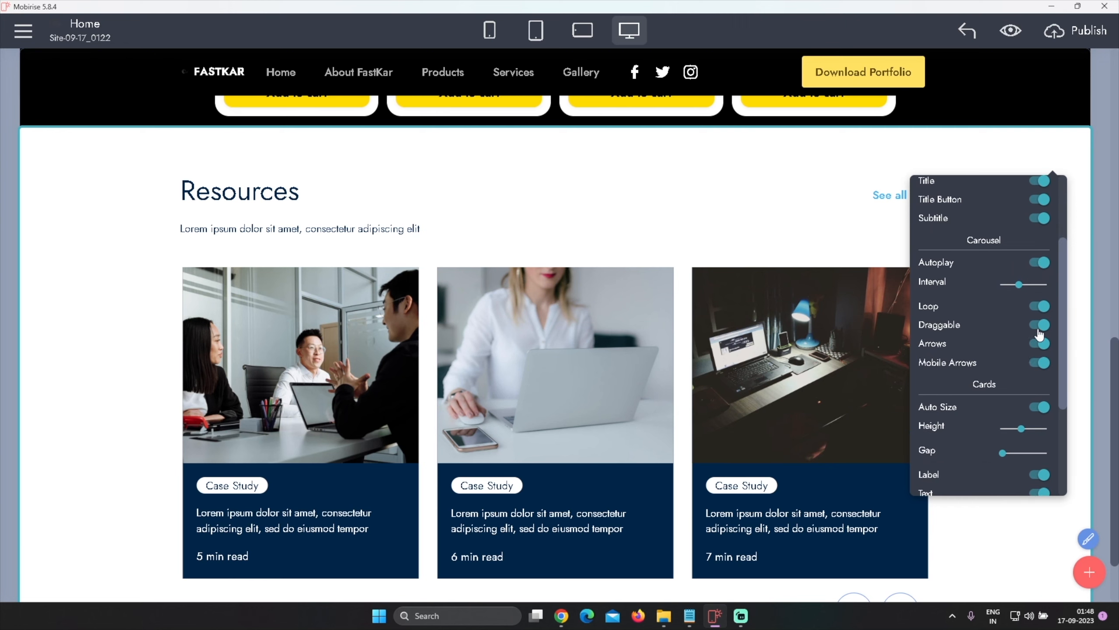
left_click(1040, 326)
scroll(1004, 368, "down", 3)
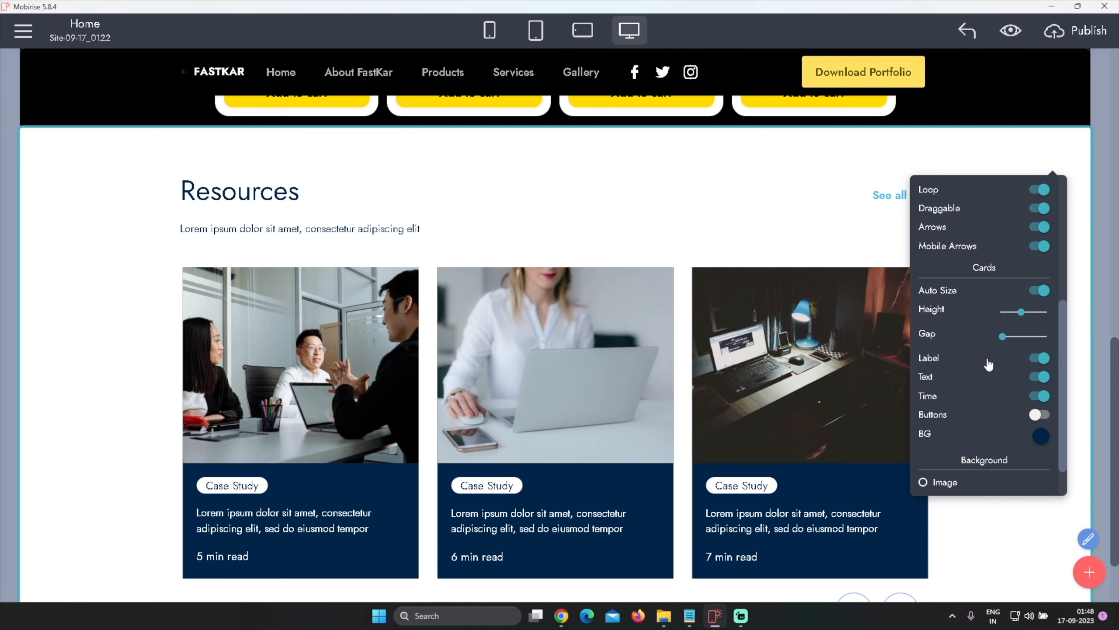
scroll(989, 363, "down", 1)
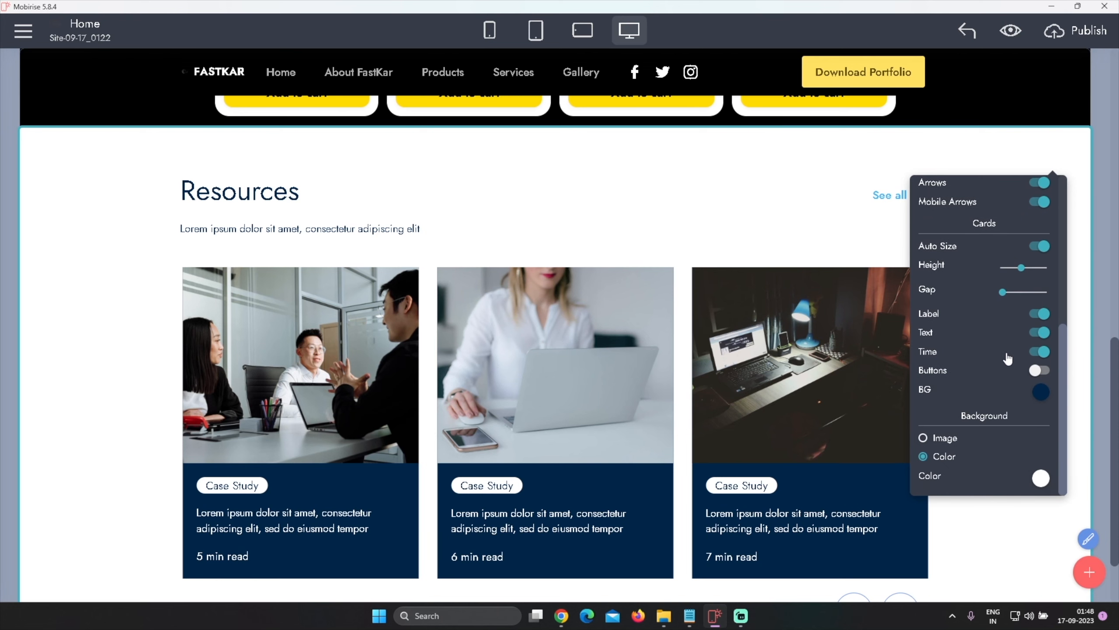
left_click(1040, 371)
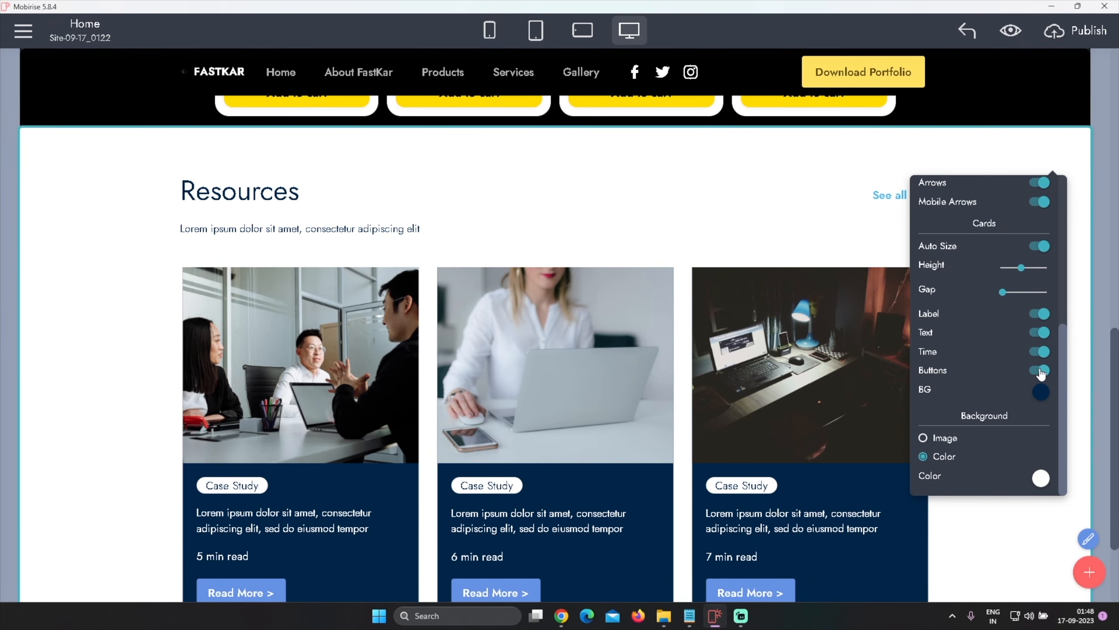
left_click(1040, 370)
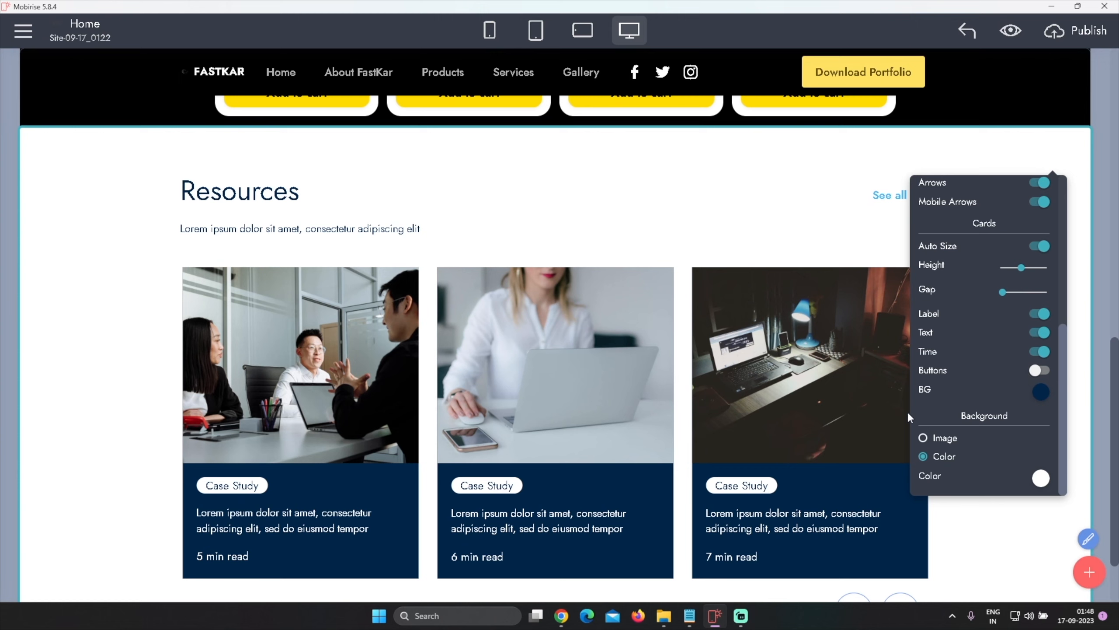
Hide the card labels and set the Resources block background color to dark grey
left_click(1041, 314)
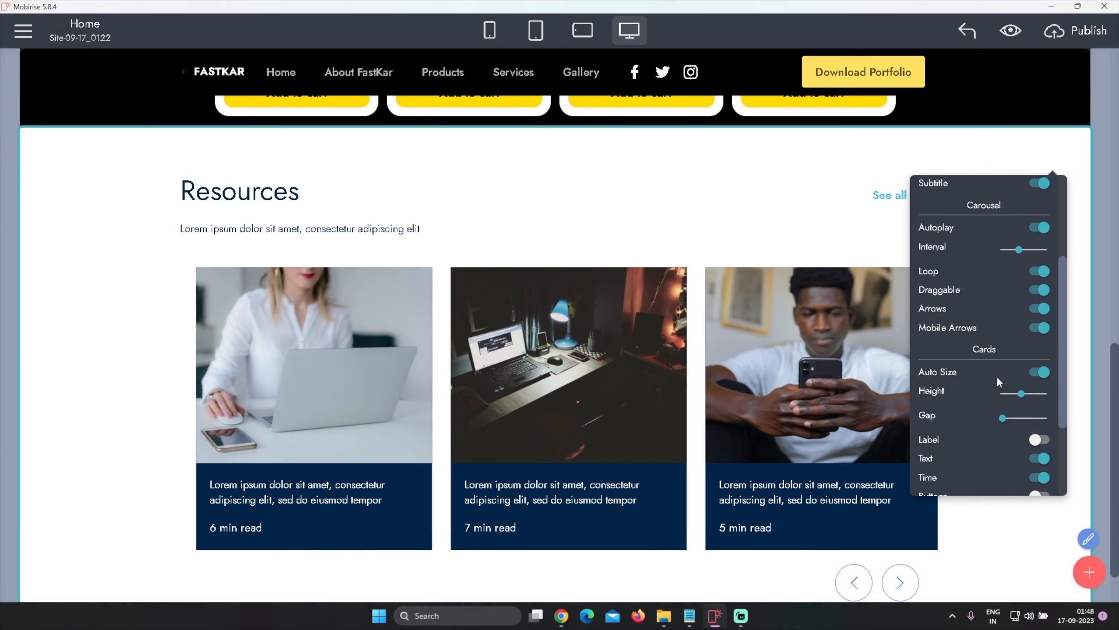
left_click(1042, 479)
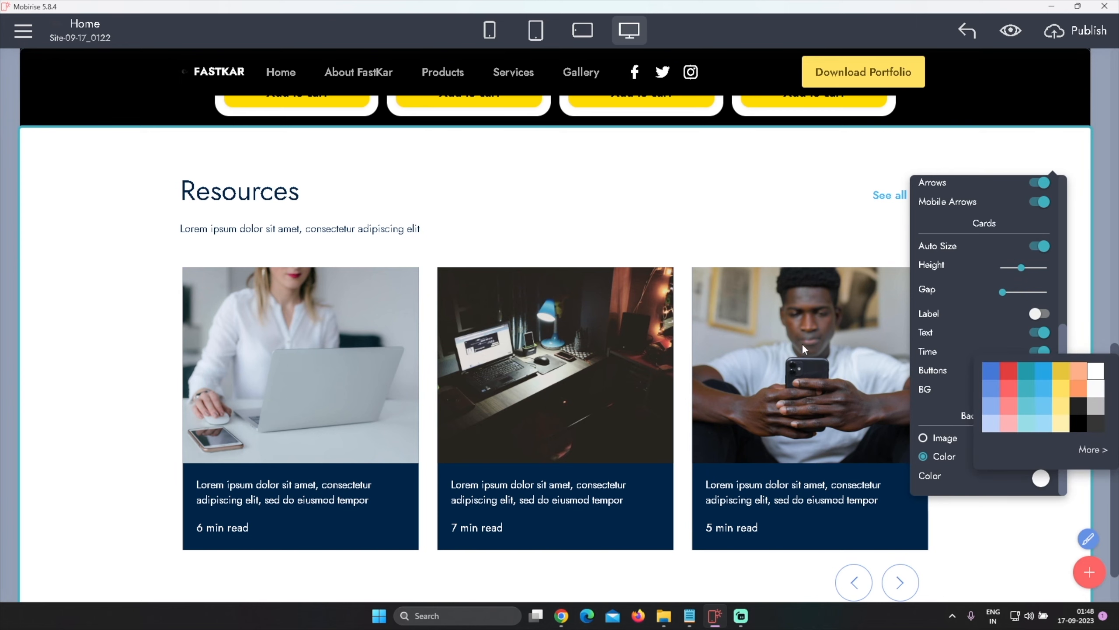
left_click(1082, 410)
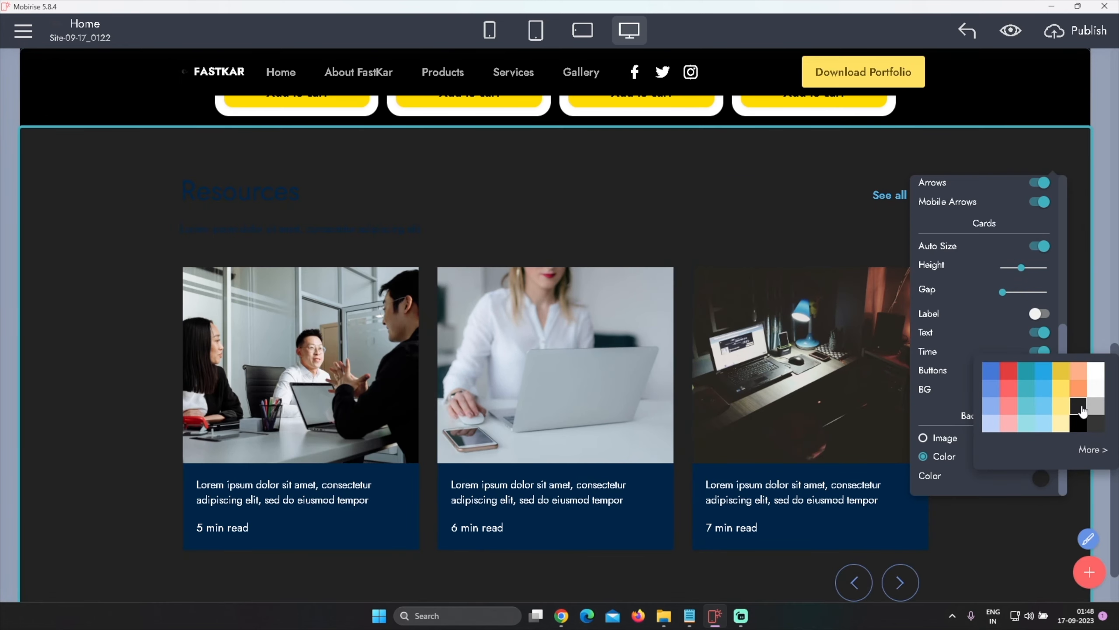
Change the Resources block background color to black
scroll(736, 221, "up", 10)
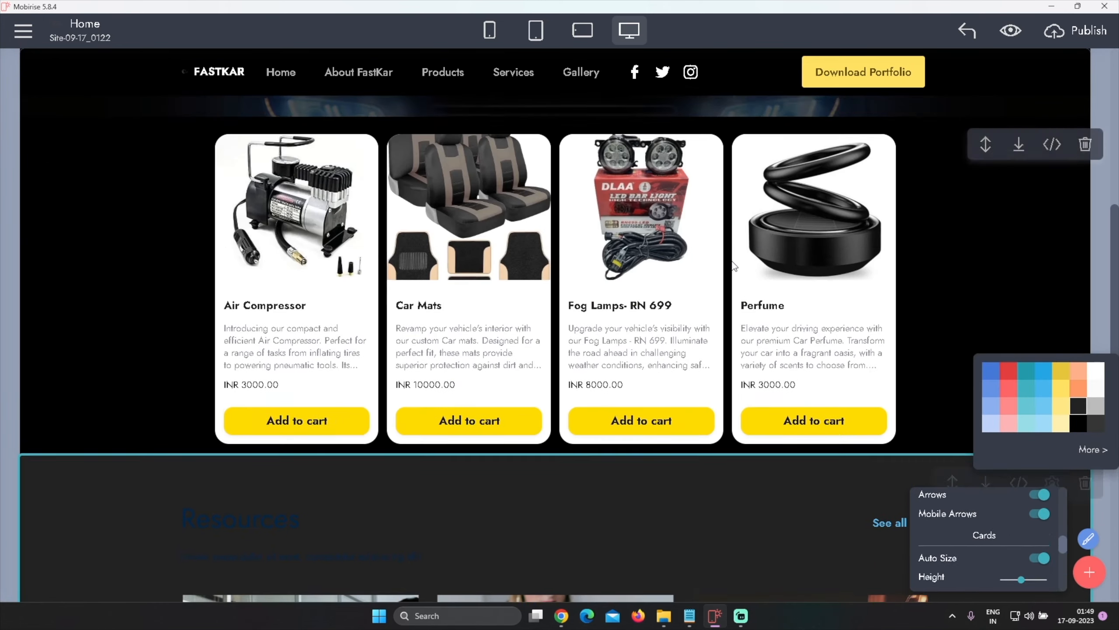
scroll(732, 262, "down", 10)
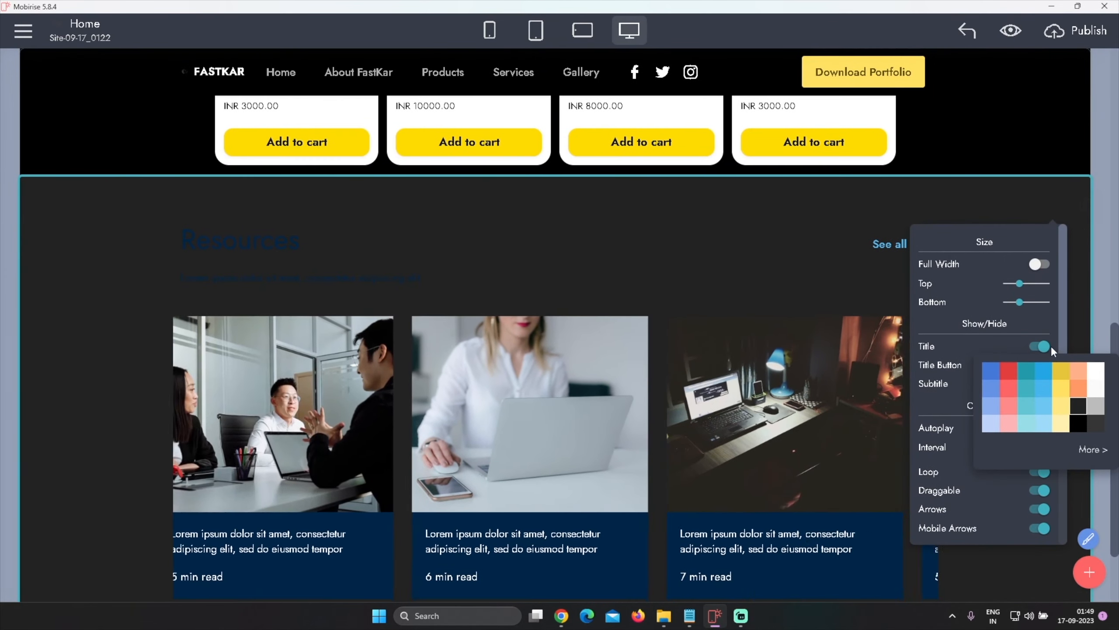
left_click(1085, 423)
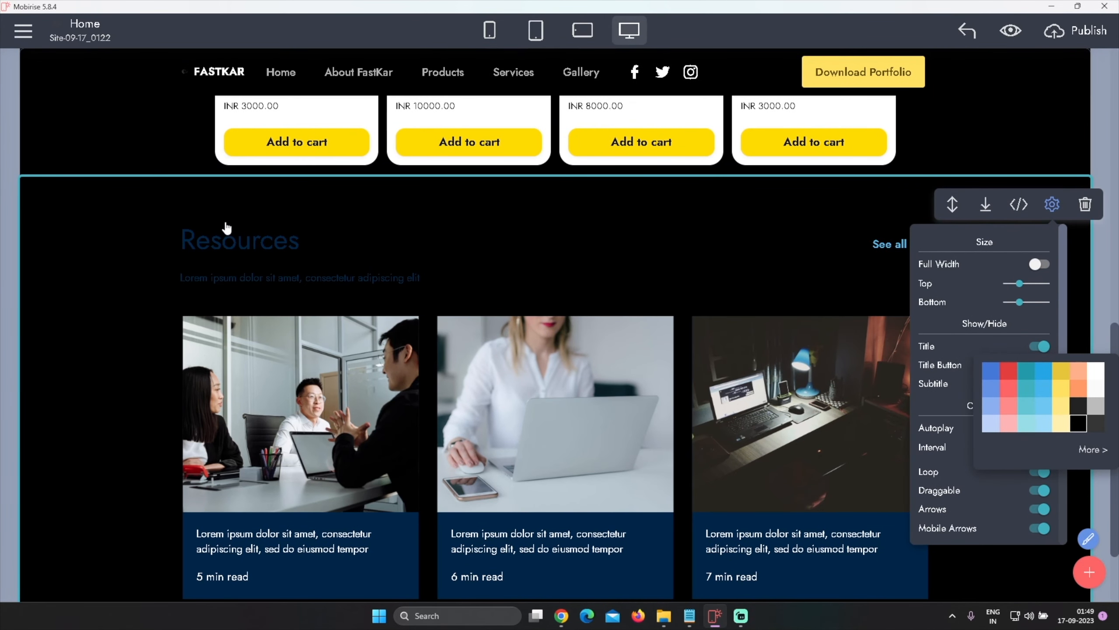
Set the Resources title text color to white
left_click(236, 240)
left_click(252, 209)
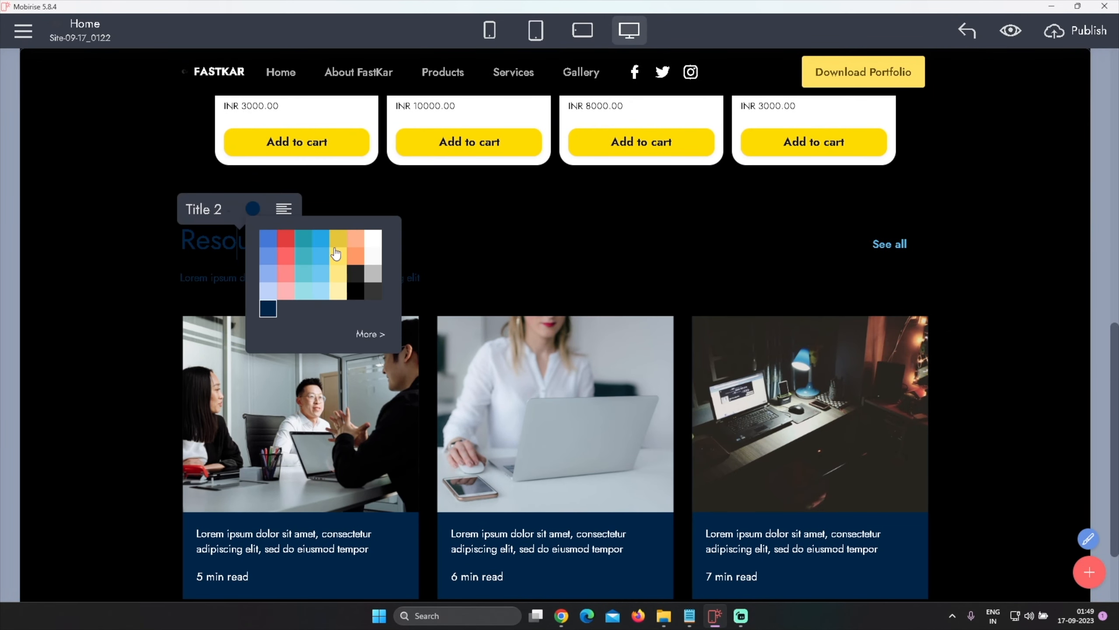
left_click(378, 242)
Set the Resources subtitle text color to white
left_click(211, 279)
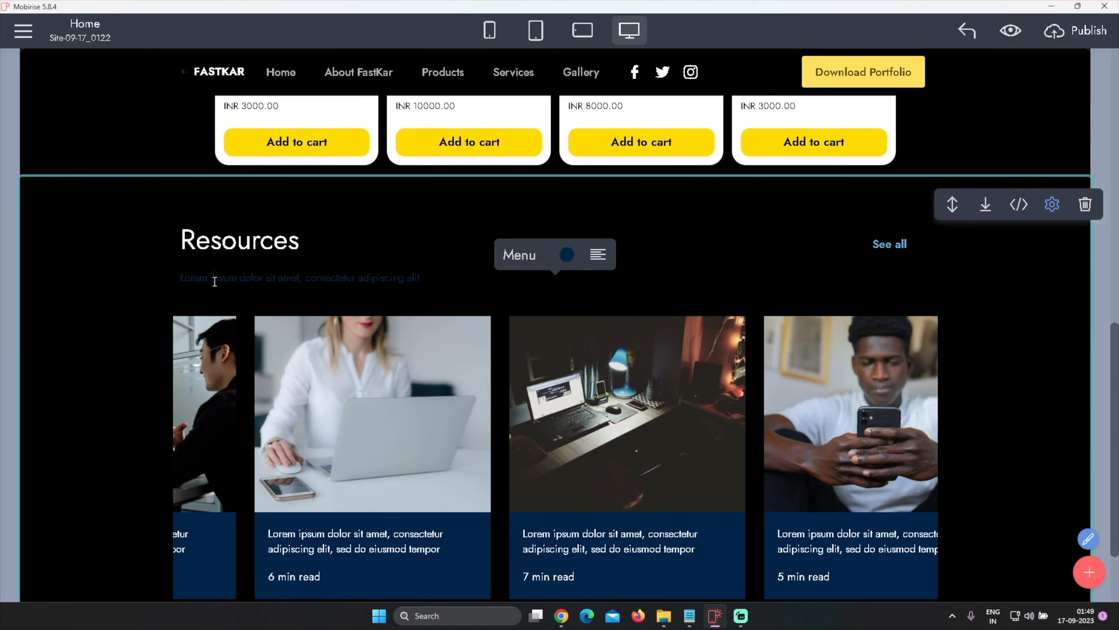
left_click(567, 254)
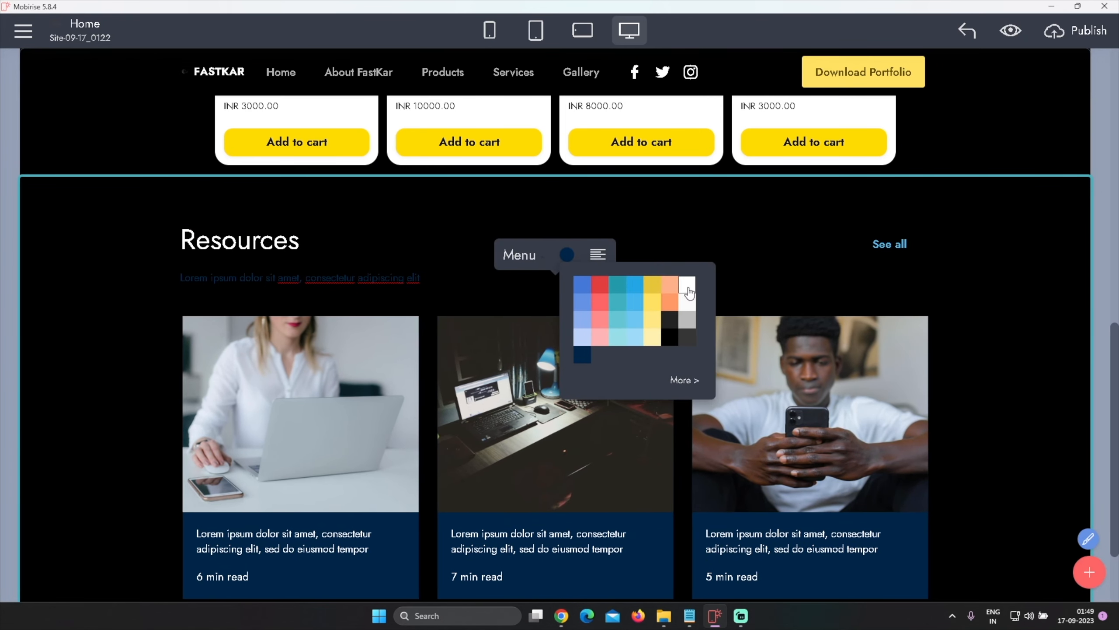
left_click(687, 285)
mouse_move(942, 276)
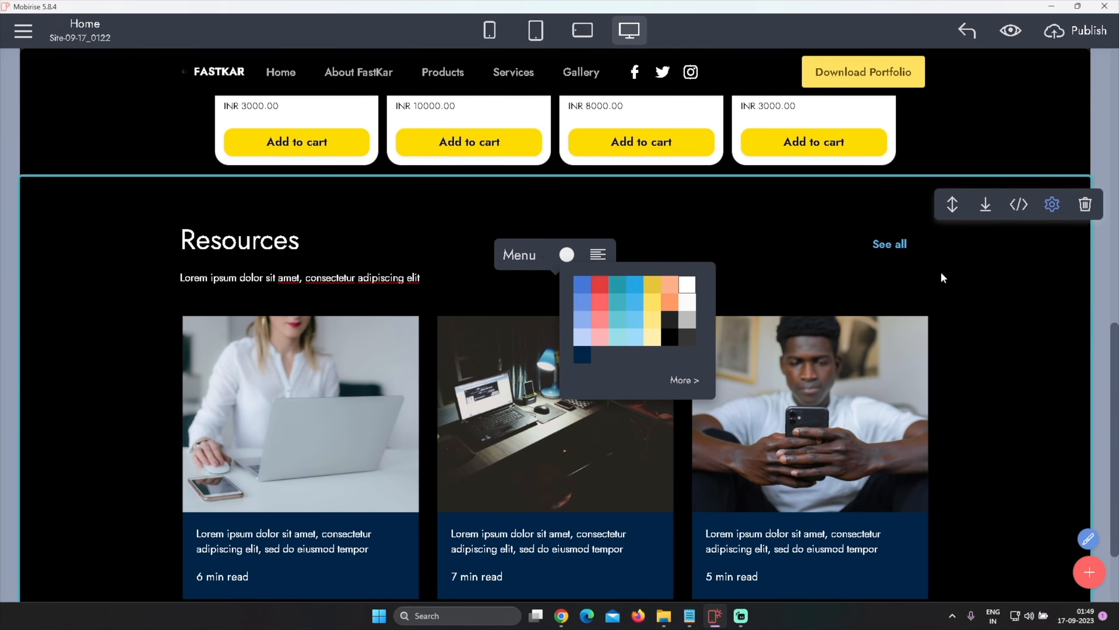
Change the See all button color to yellow
left_click(899, 254)
left_click(887, 212)
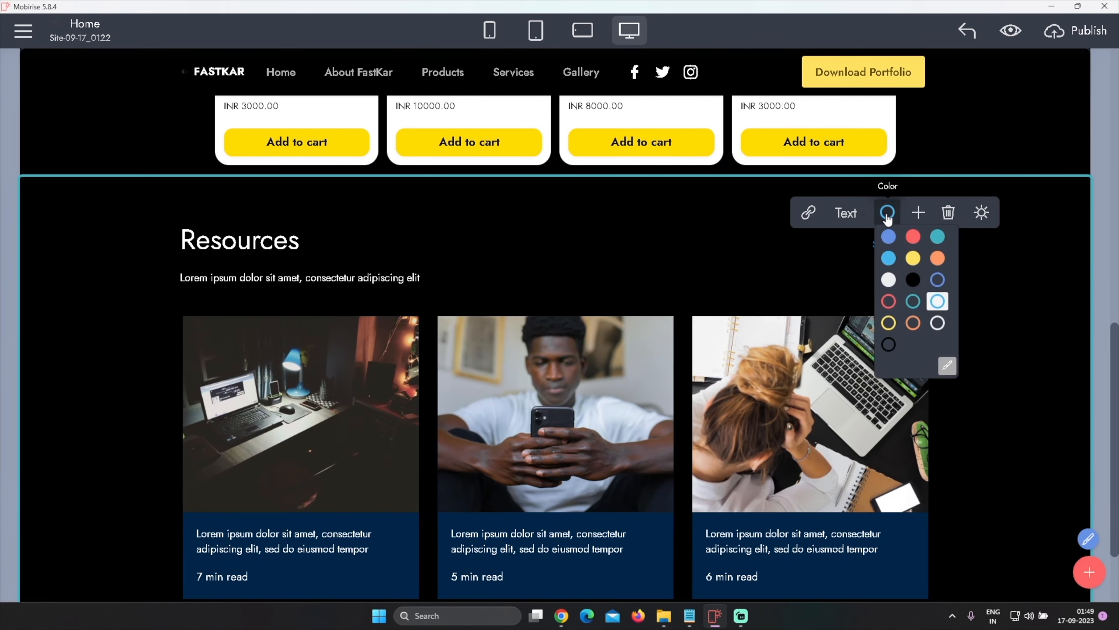
left_click(912, 258)
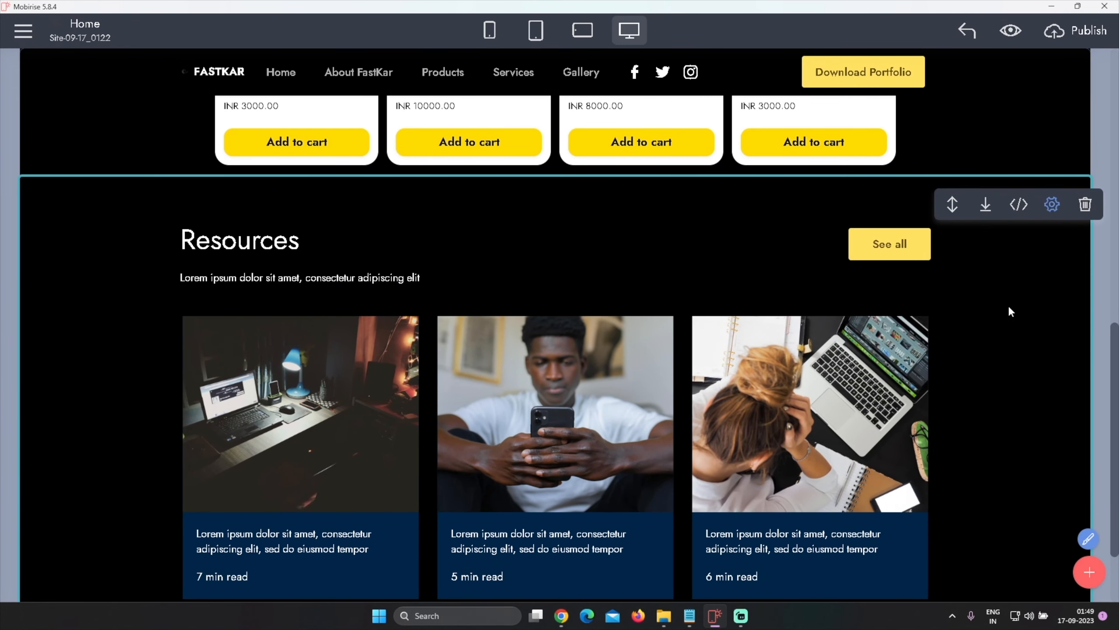
Set the card background color to black in the Resources block settings
scroll(1007, 305, "down", 2)
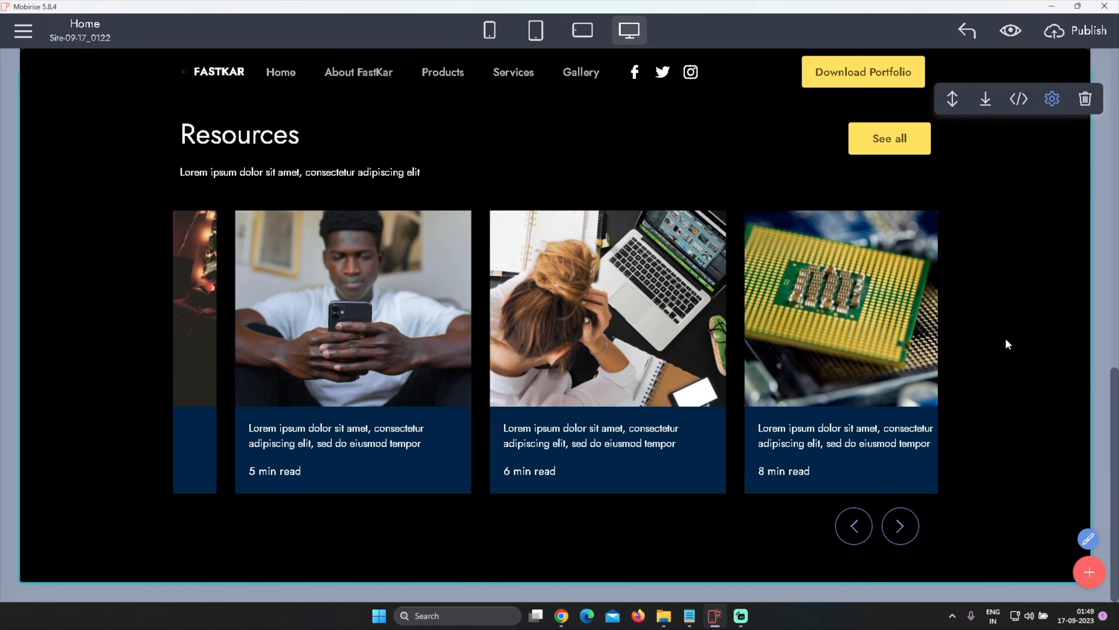
left_click(1052, 98)
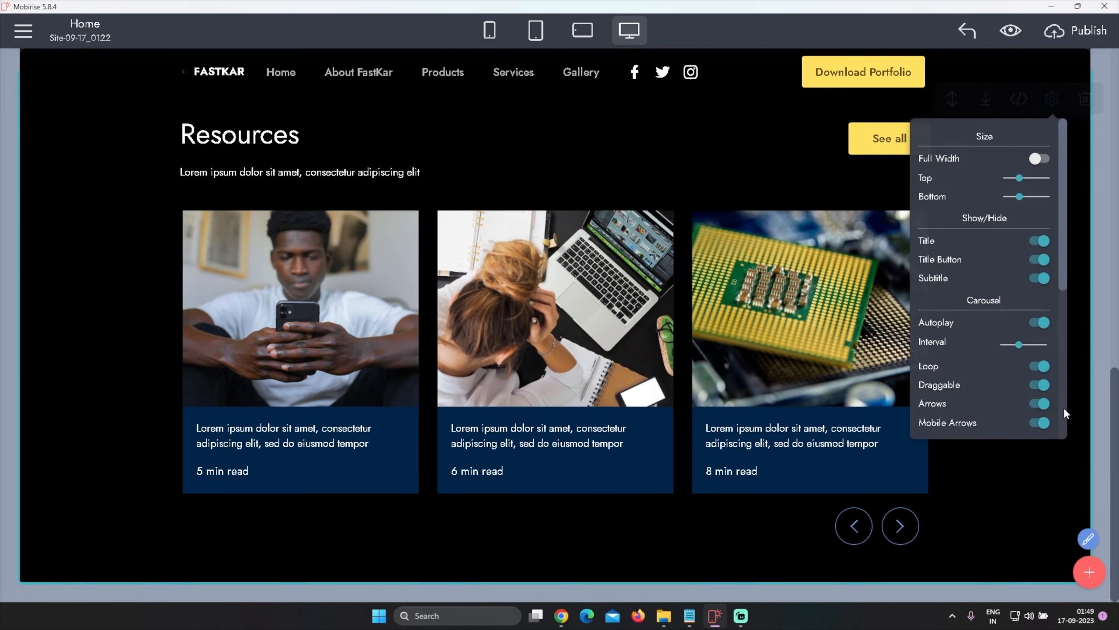
scroll(991, 356, "down", 5)
left_click(1041, 364)
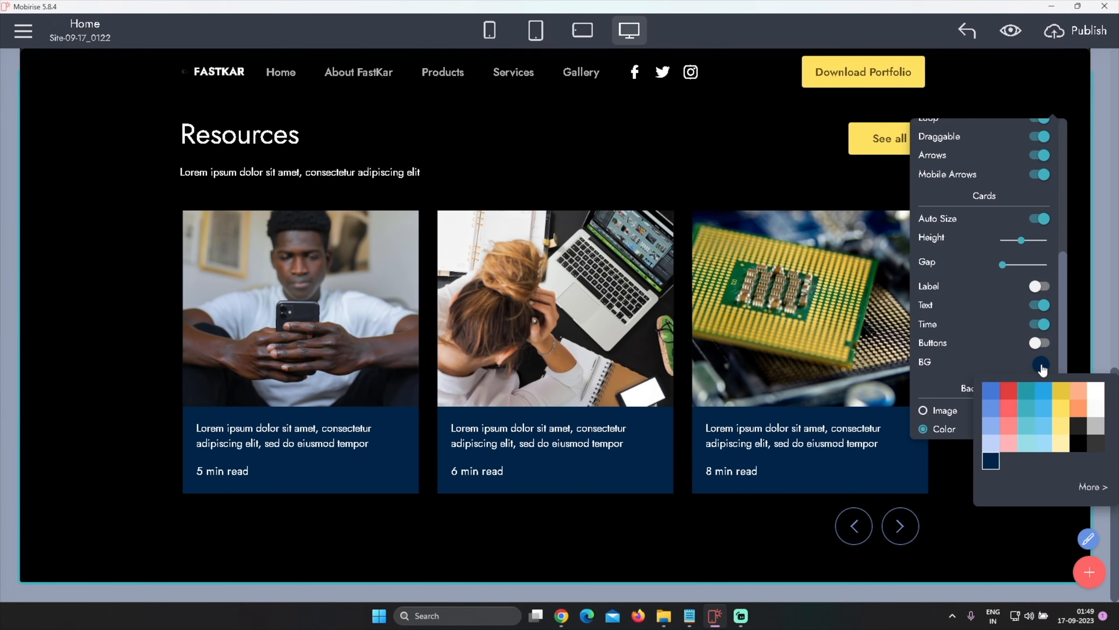
left_click(1062, 397)
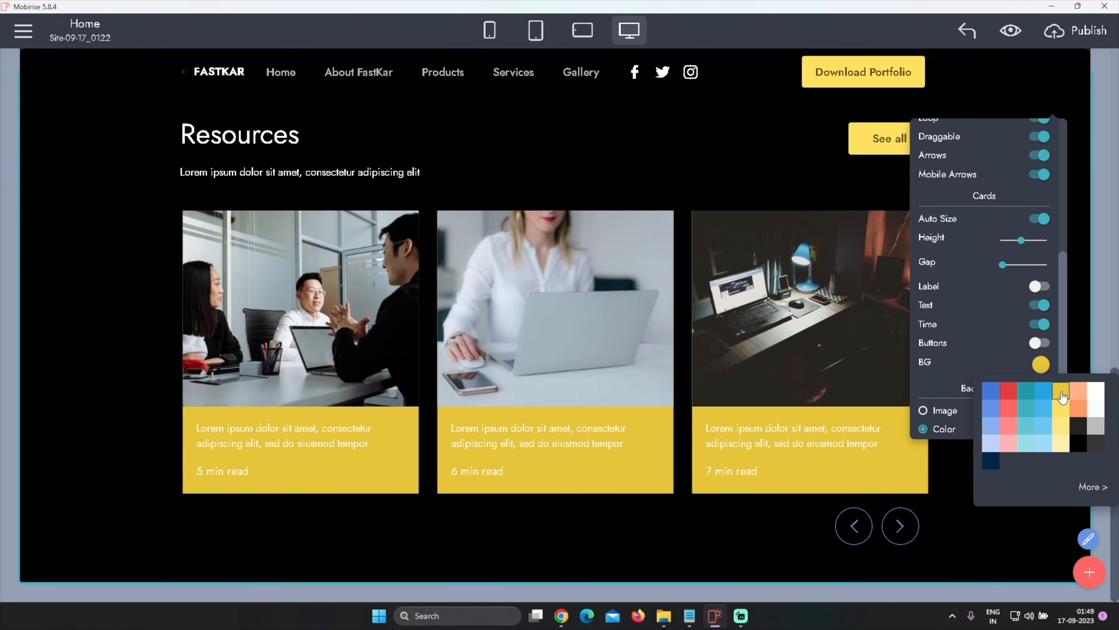
left_click(1061, 431)
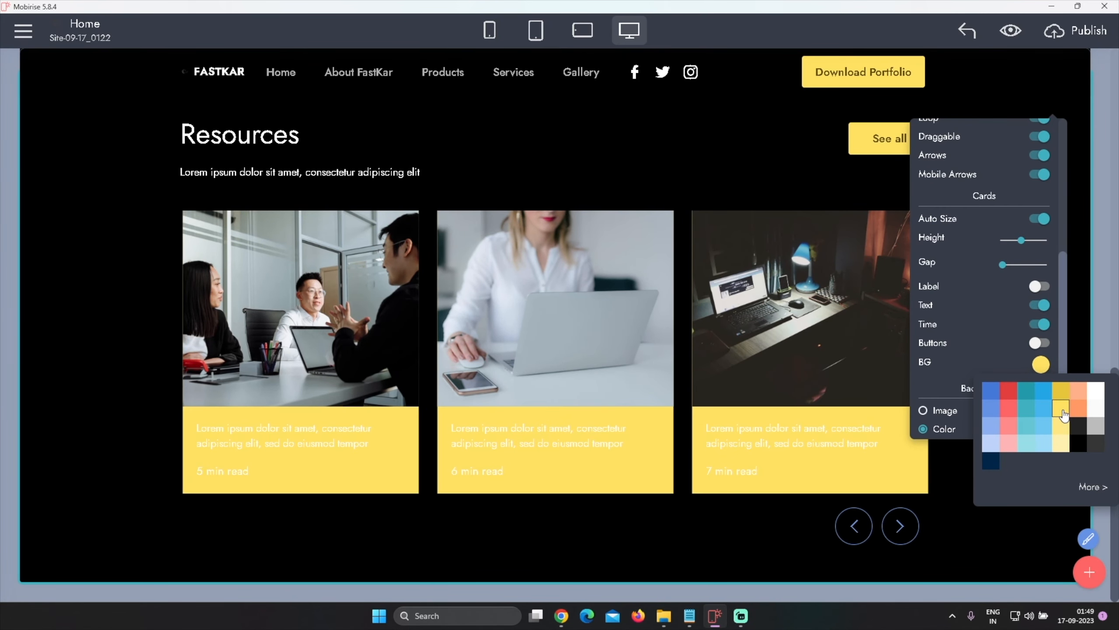
left_click(1062, 446)
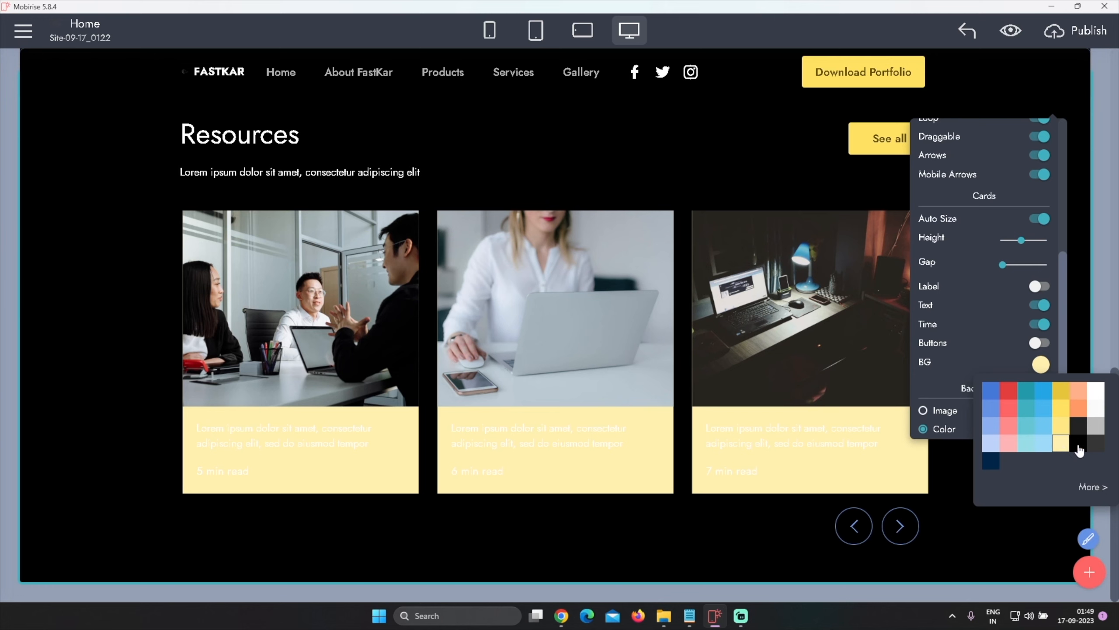
left_click(1078, 445)
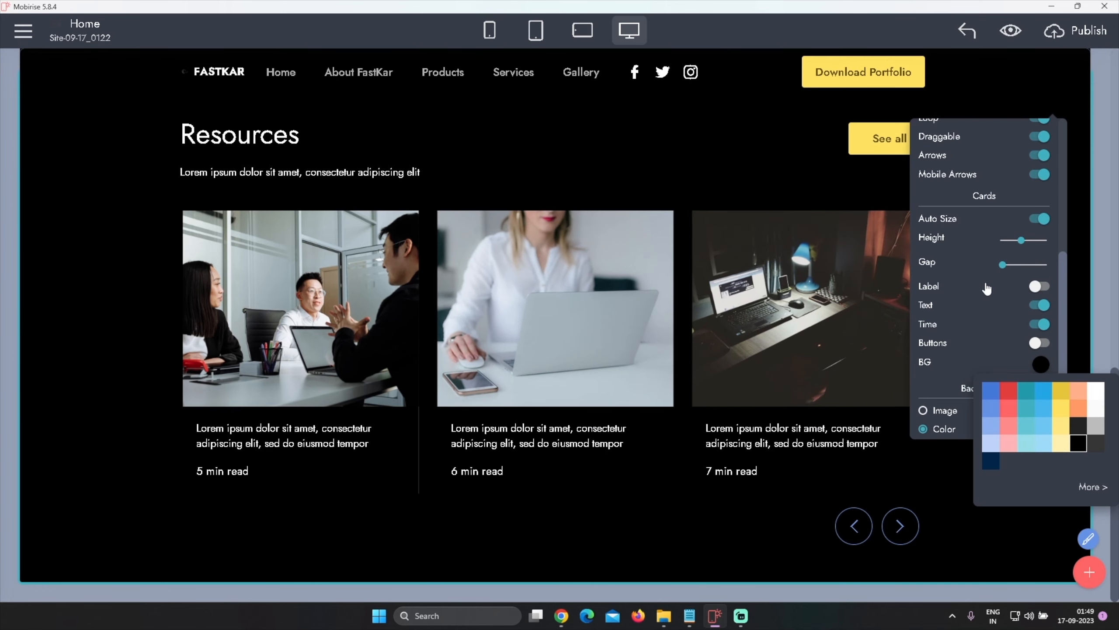
left_click(975, 261)
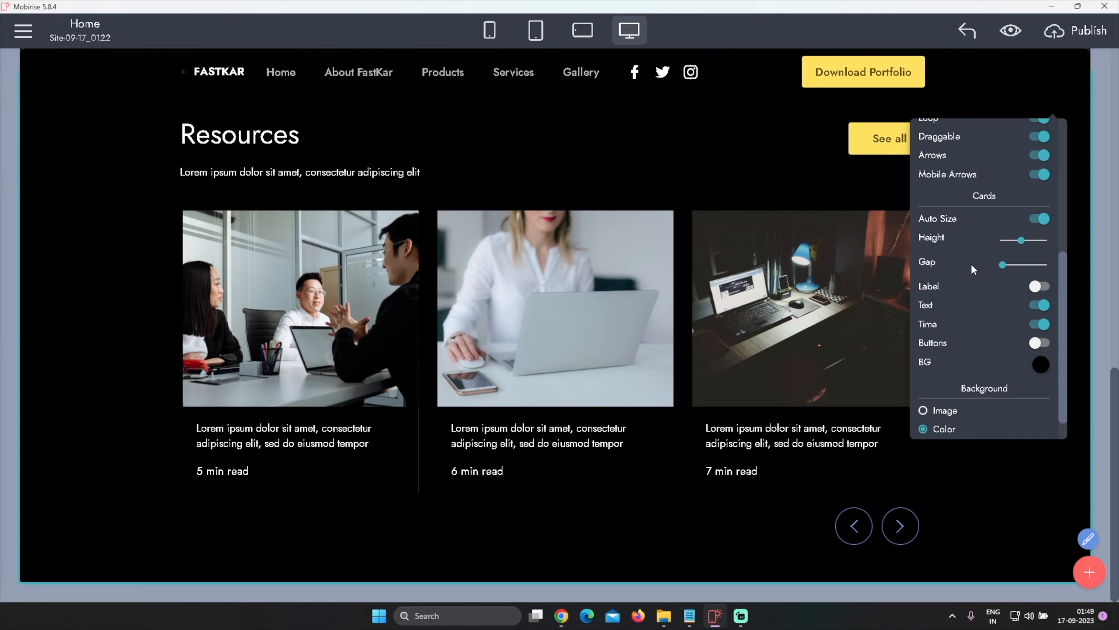
Review the Resources block settings and examine its HTML in the code editor
scroll(971, 267, "down", 1)
scroll(978, 324, "up", 5)
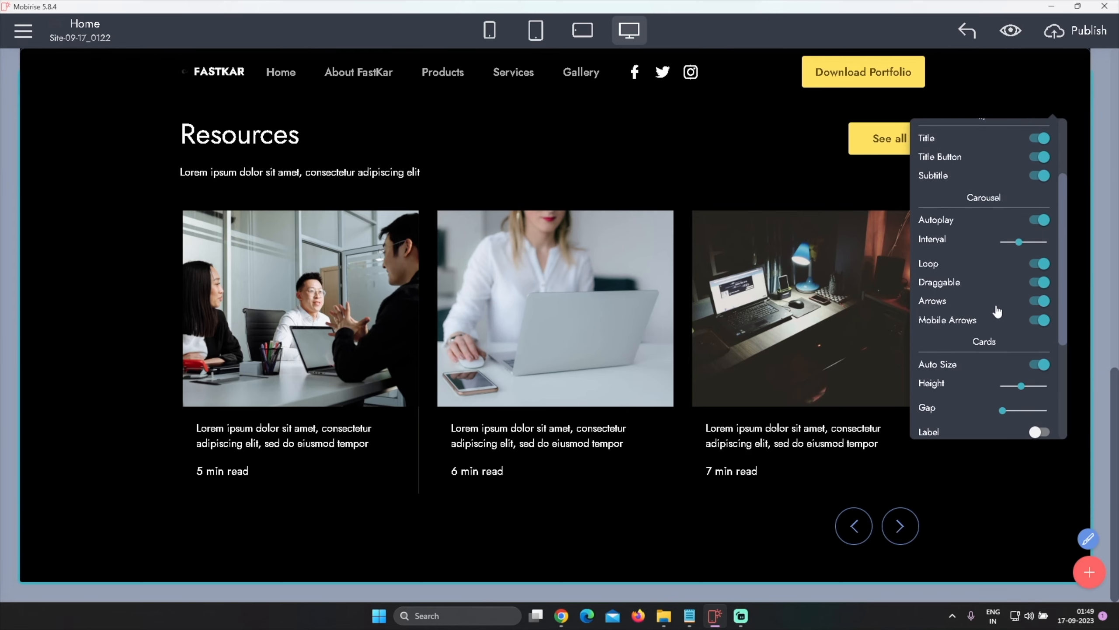
scroll(994, 307, "up", 2)
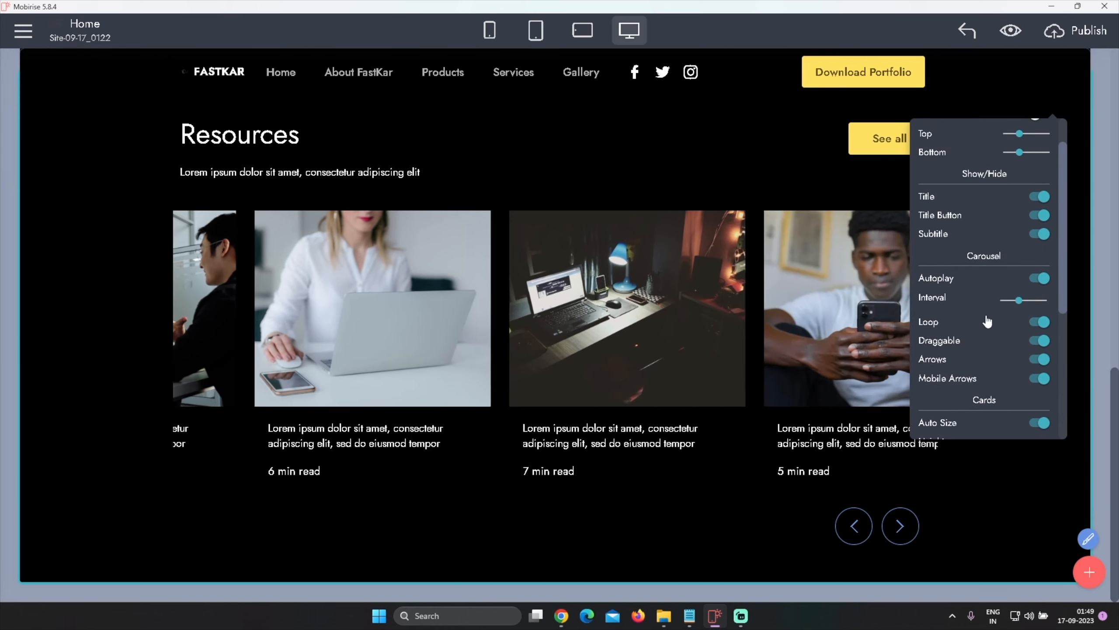
scroll(986, 313, "up", 1)
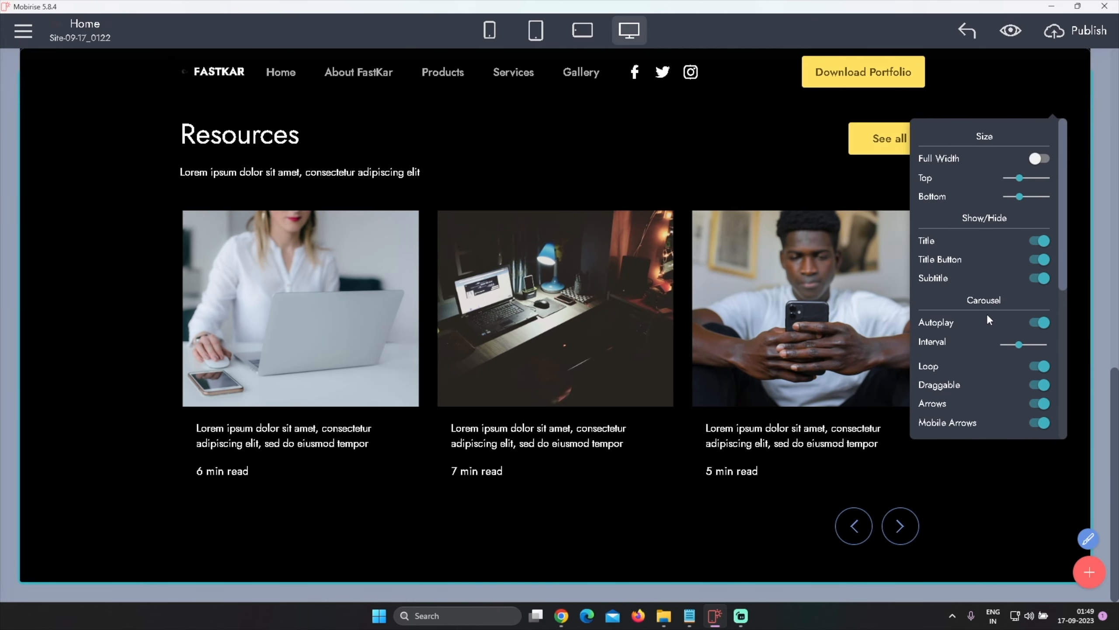
scroll(986, 313, "down", 3)
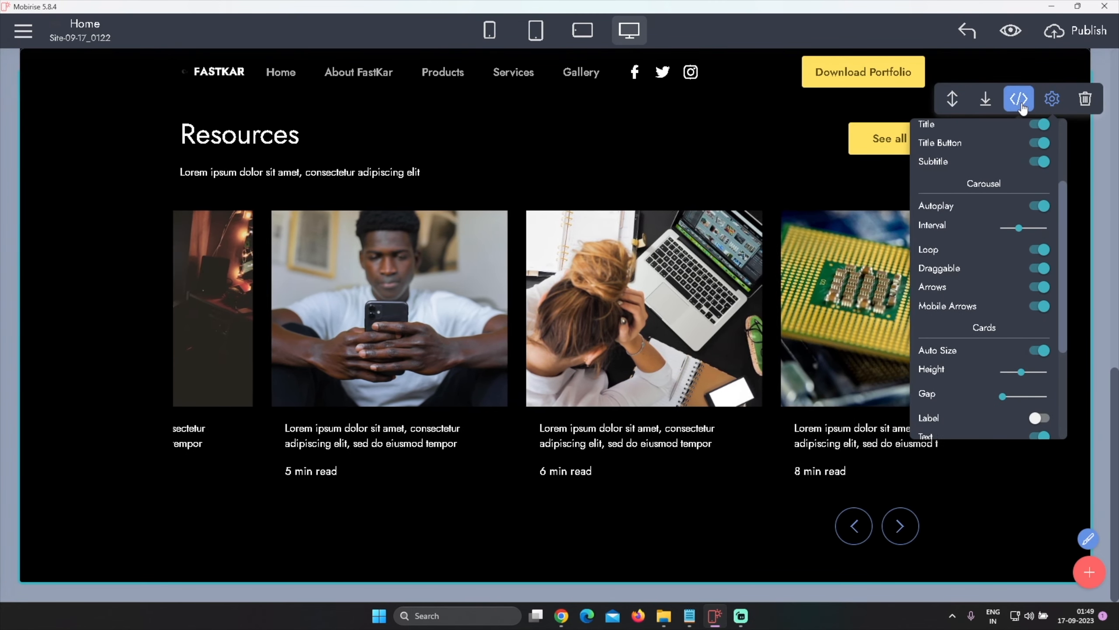
left_click(1019, 98)
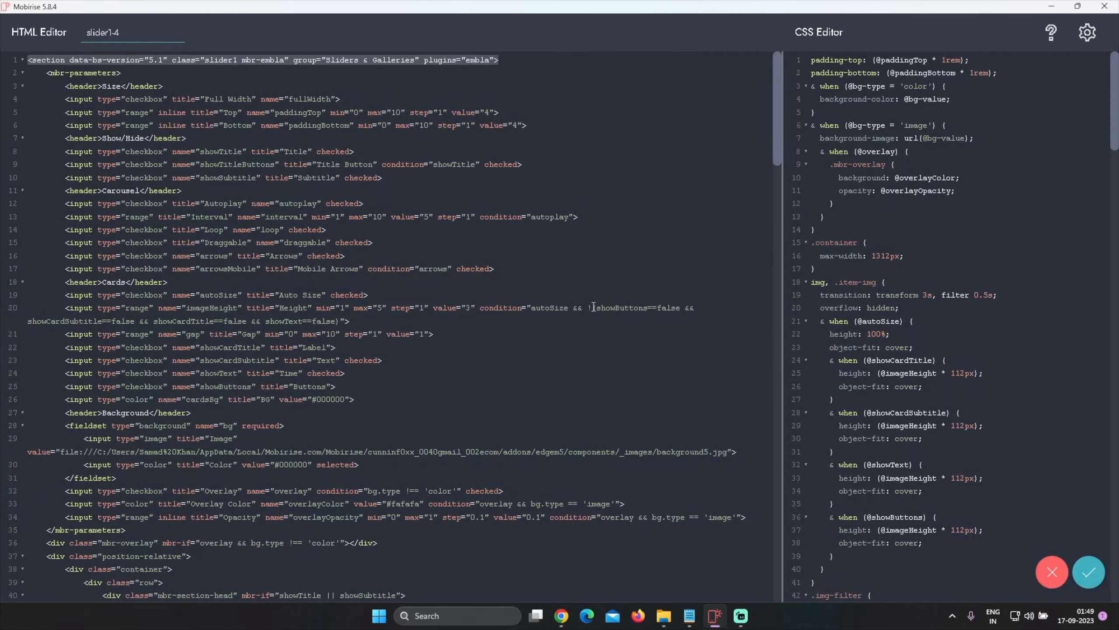
scroll(556, 373, "down", 20)
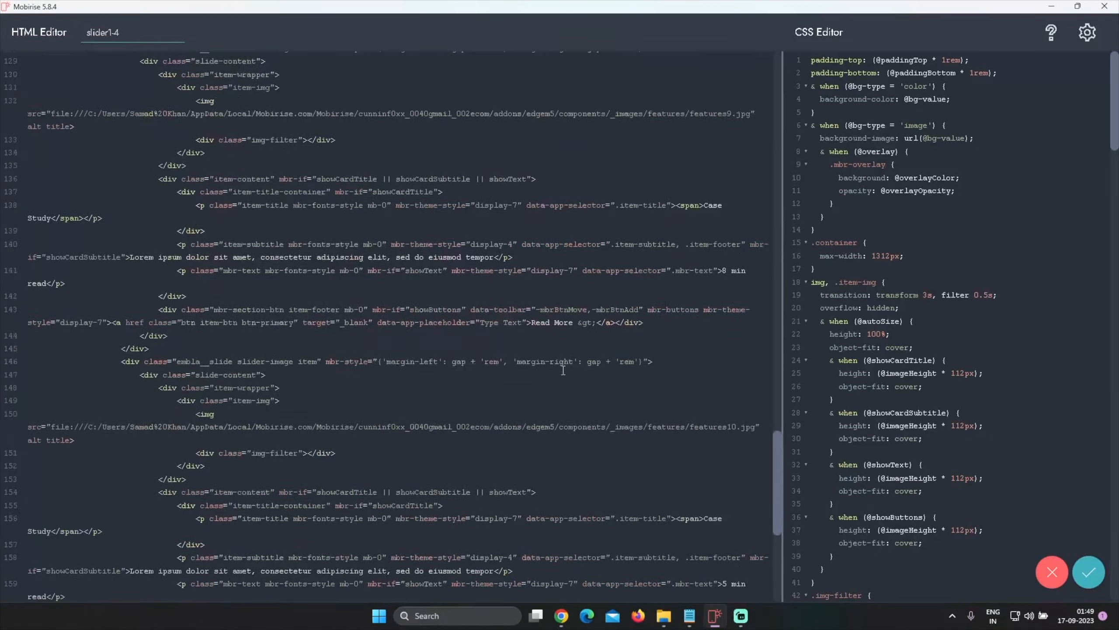
left_click(1089, 572)
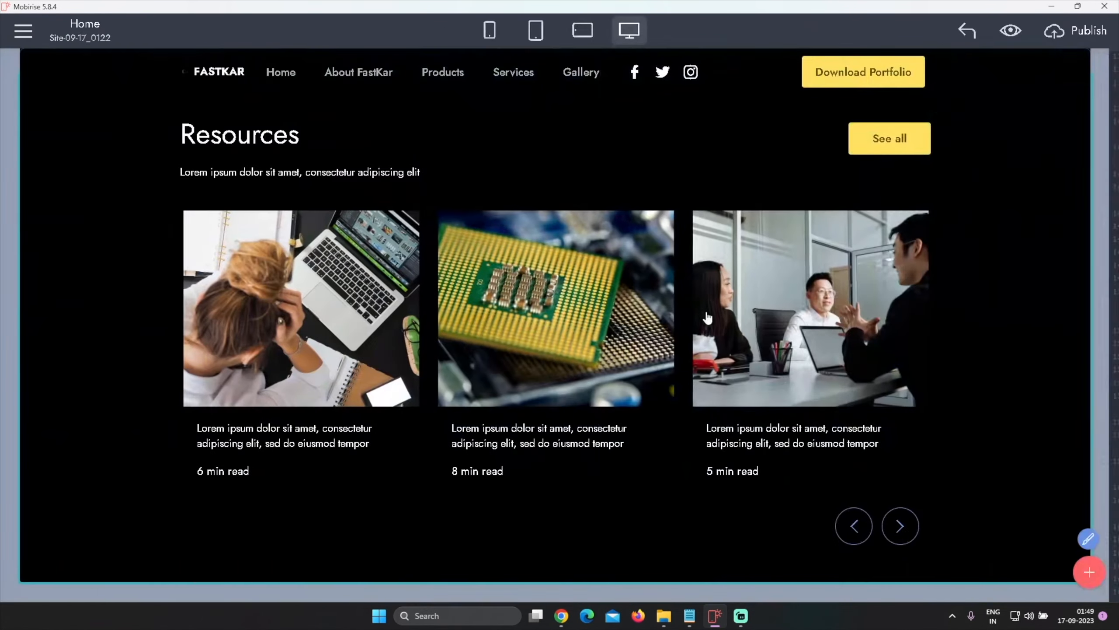
scroll(662, 276, "up", 3)
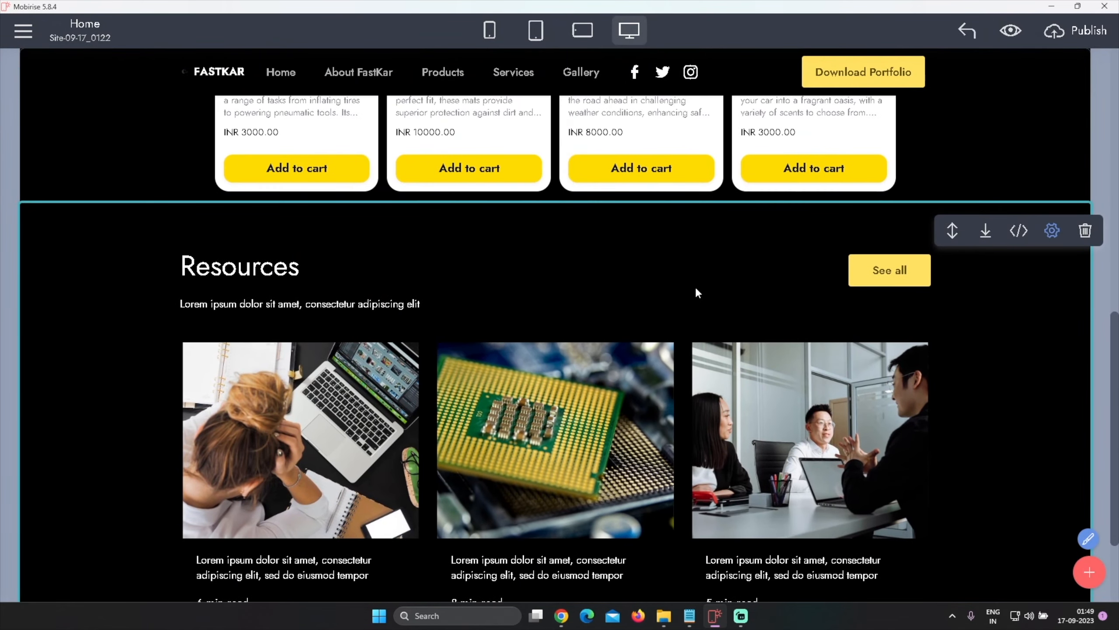
scroll(701, 289, "up", 12)
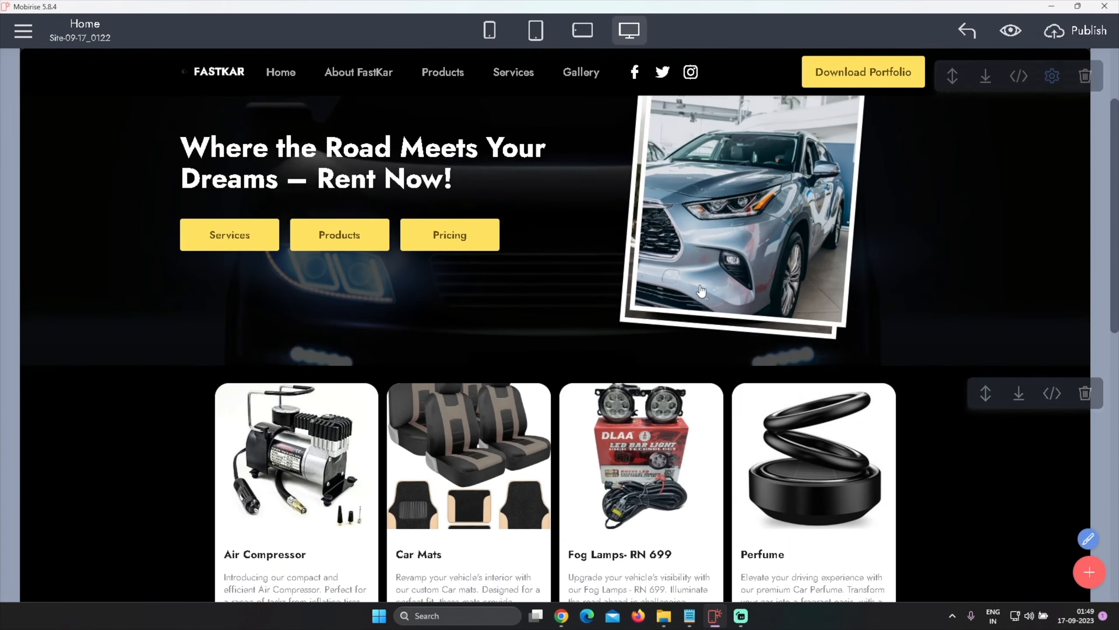
scroll(701, 289, "down", 12)
scroll(700, 291, "down", 3)
scroll(701, 296, "up", 5)
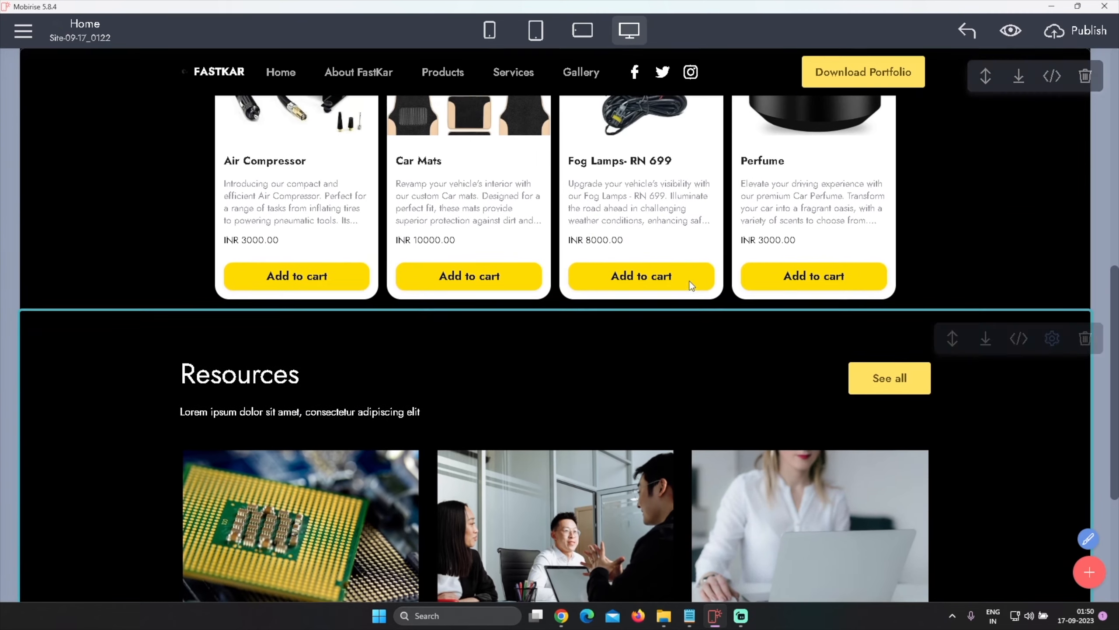
scroll(702, 302, "down", 5)
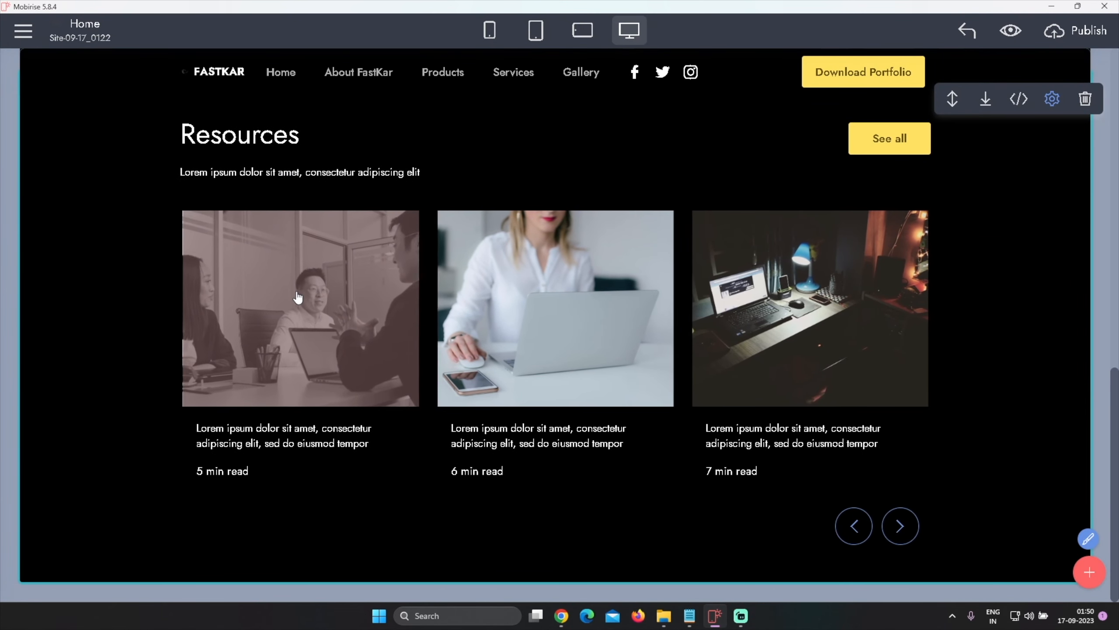
Replace the first Resources slide image with Audi A6.webp from the Car images folder
left_click(319, 296)
mouse_move(417, 91)
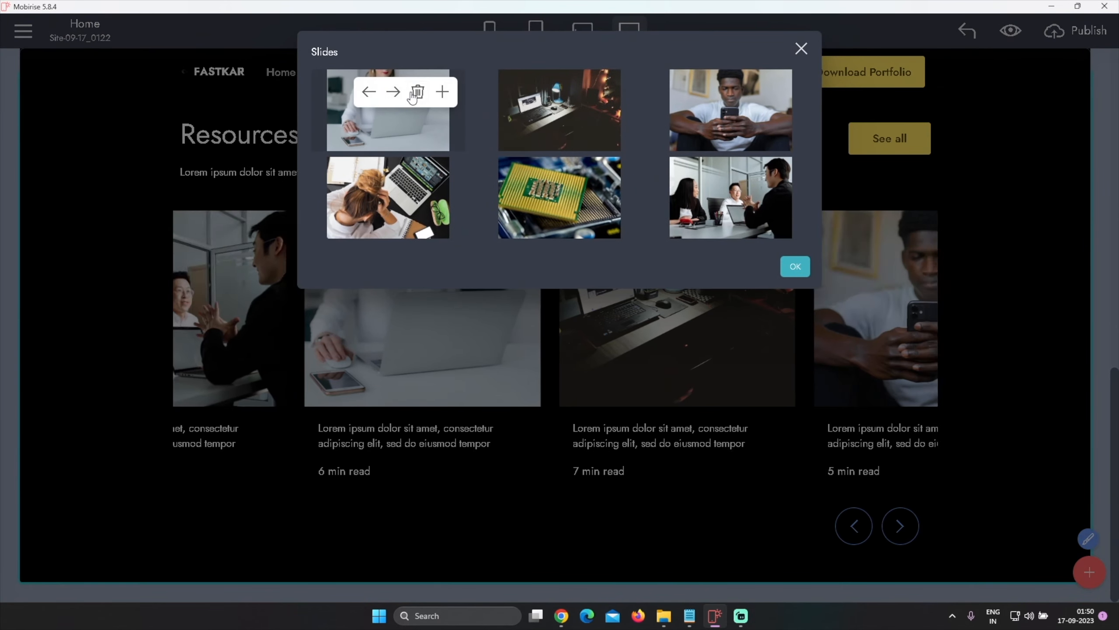
left_click(401, 130)
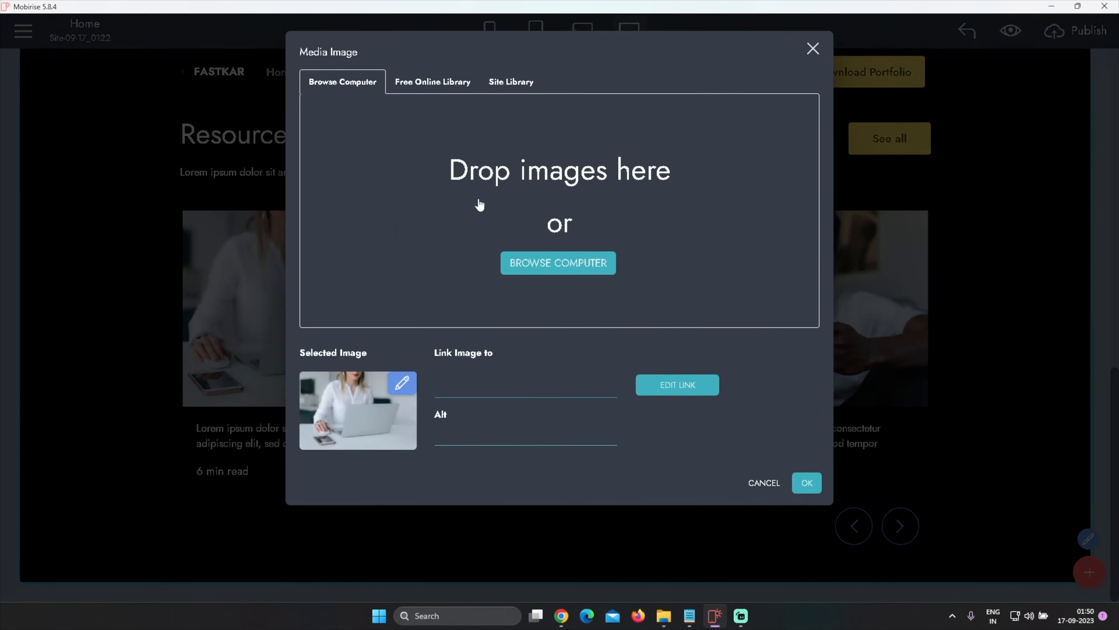
left_click(537, 263)
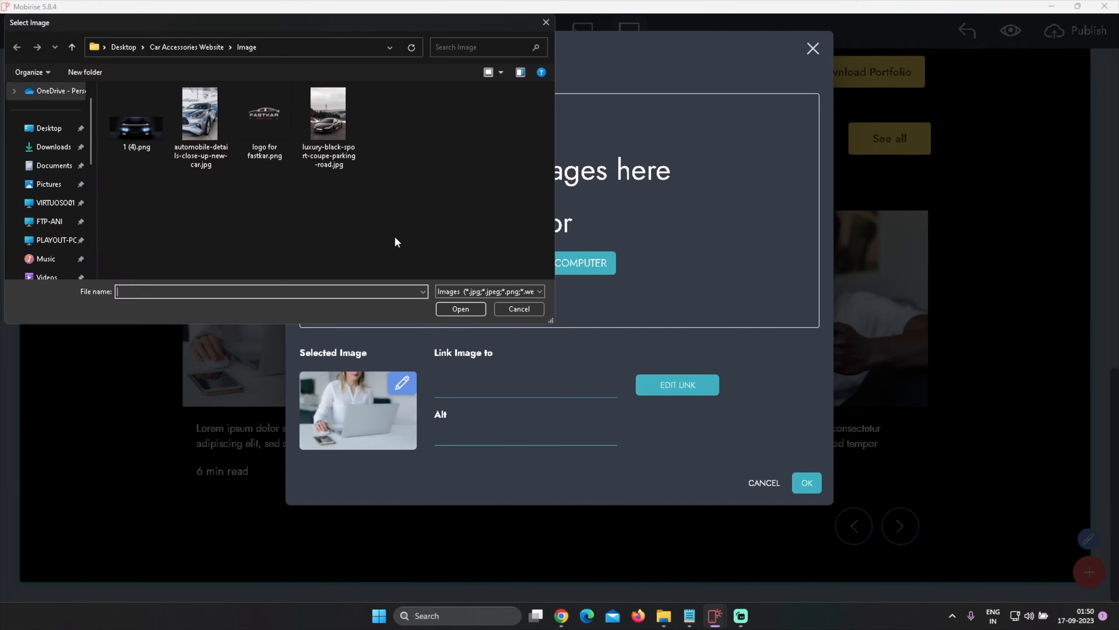
left_click(176, 49)
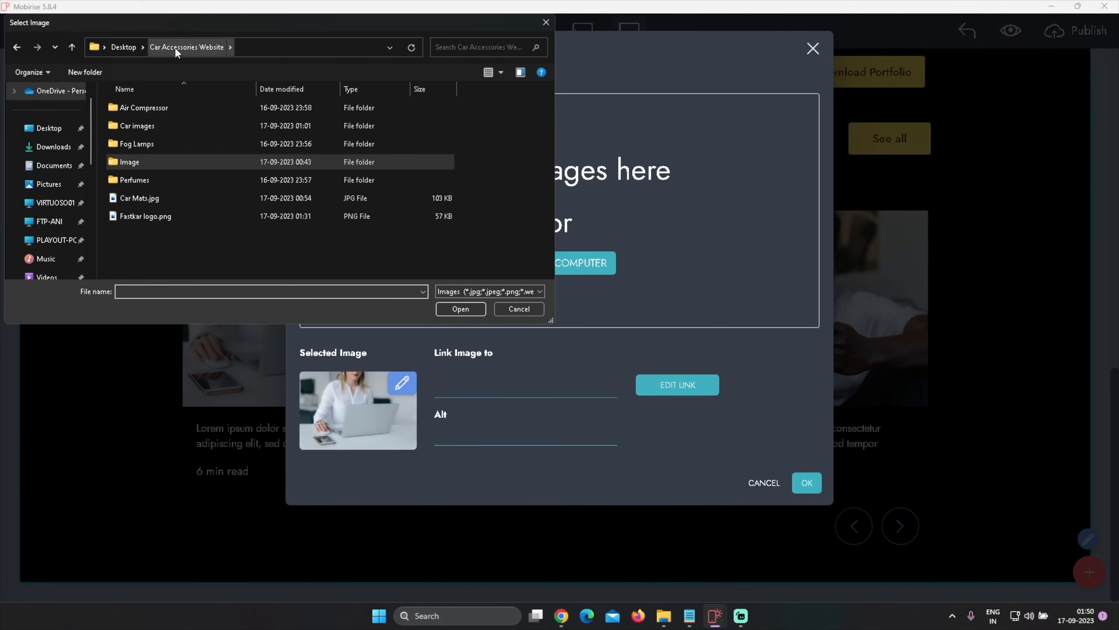
double_click(139, 126)
left_click(140, 128)
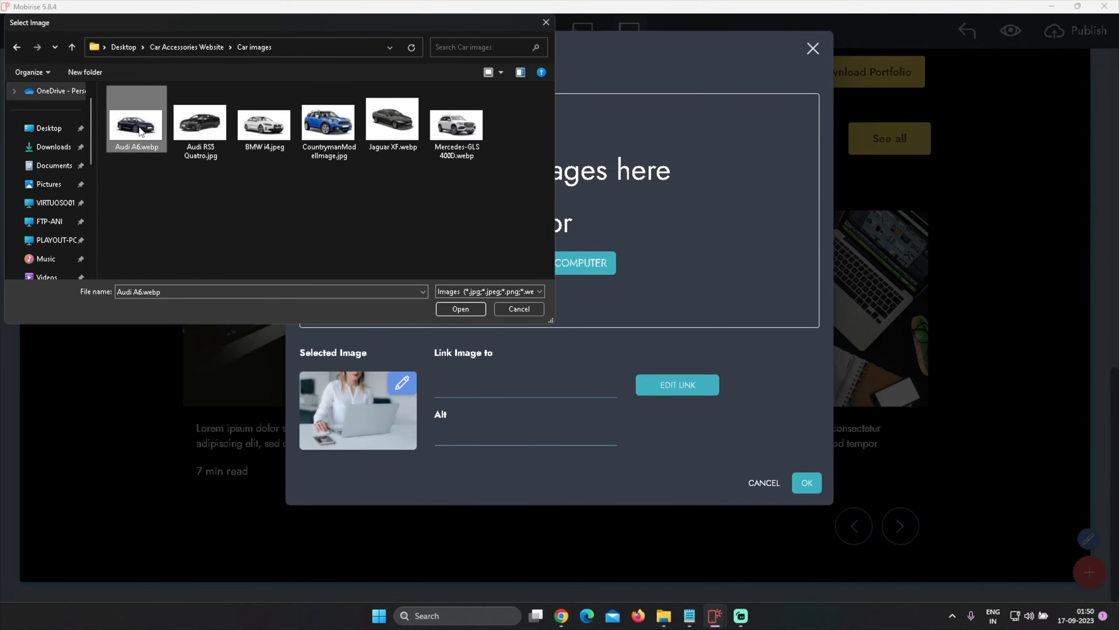
left_click(461, 309)
left_click(806, 483)
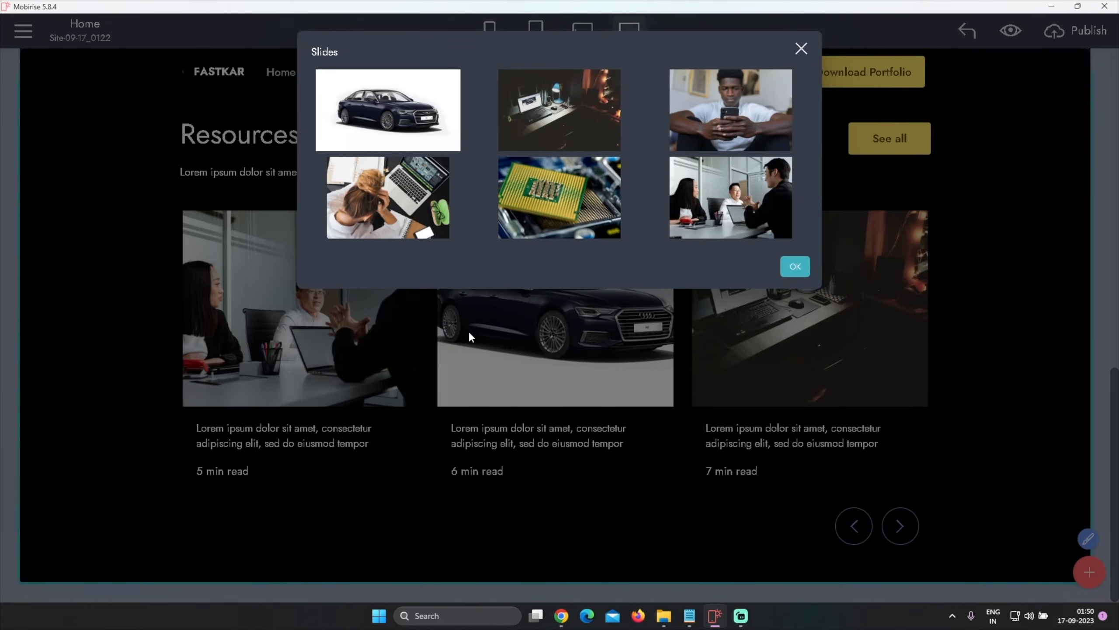
Move the phone photo slide left and replace the second Resources slide image with Audi RS5 Quatro.jpg
left_click(712, 91)
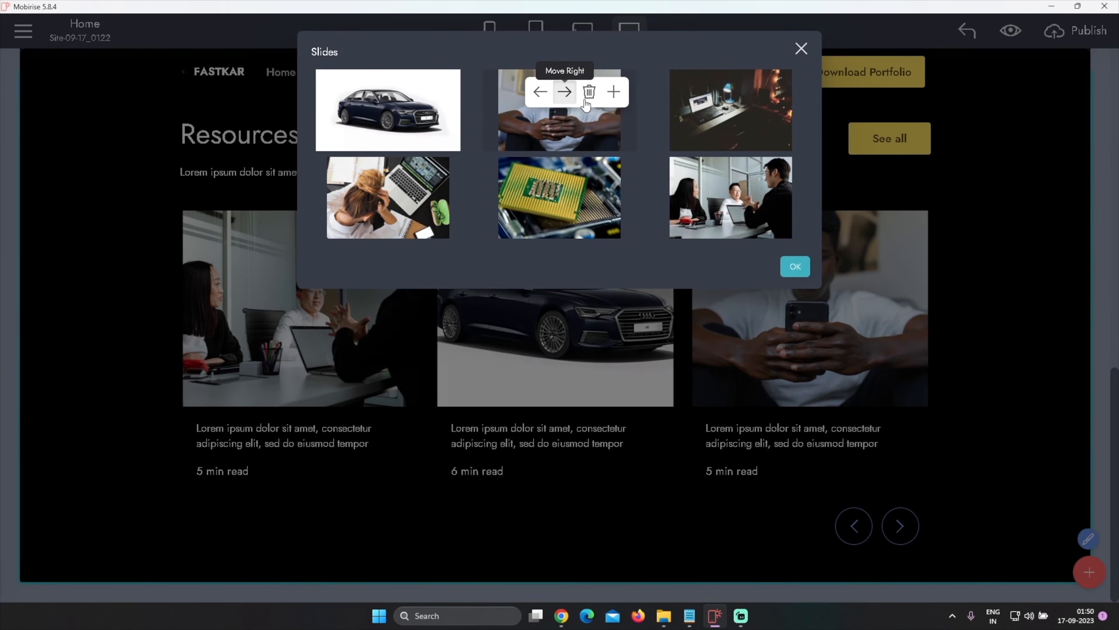
left_click(573, 122)
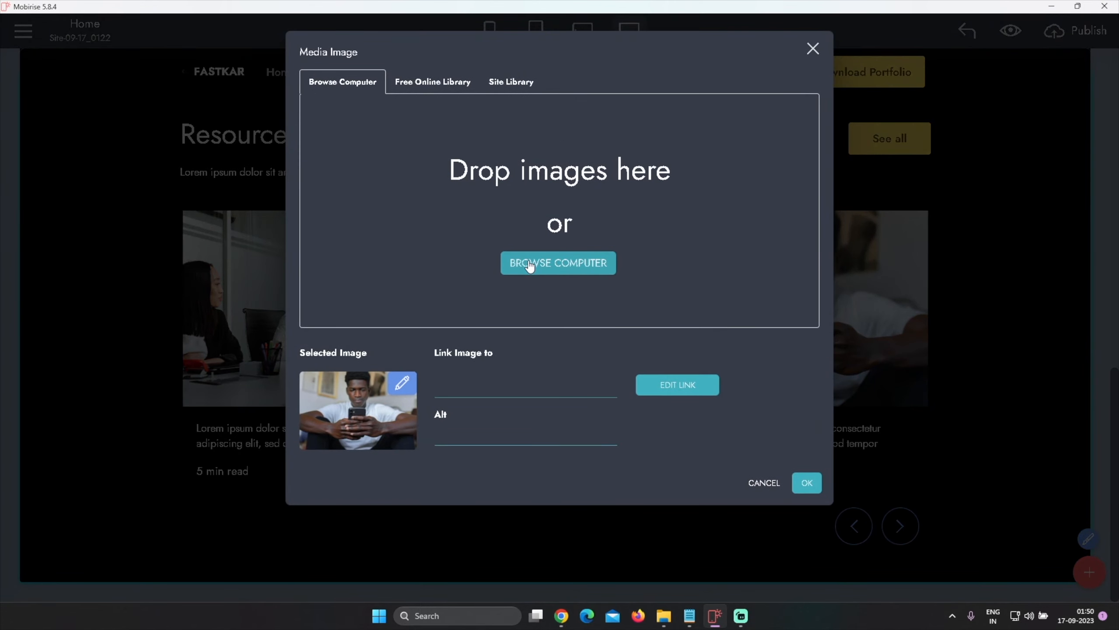
left_click(448, 209)
left_click(203, 133)
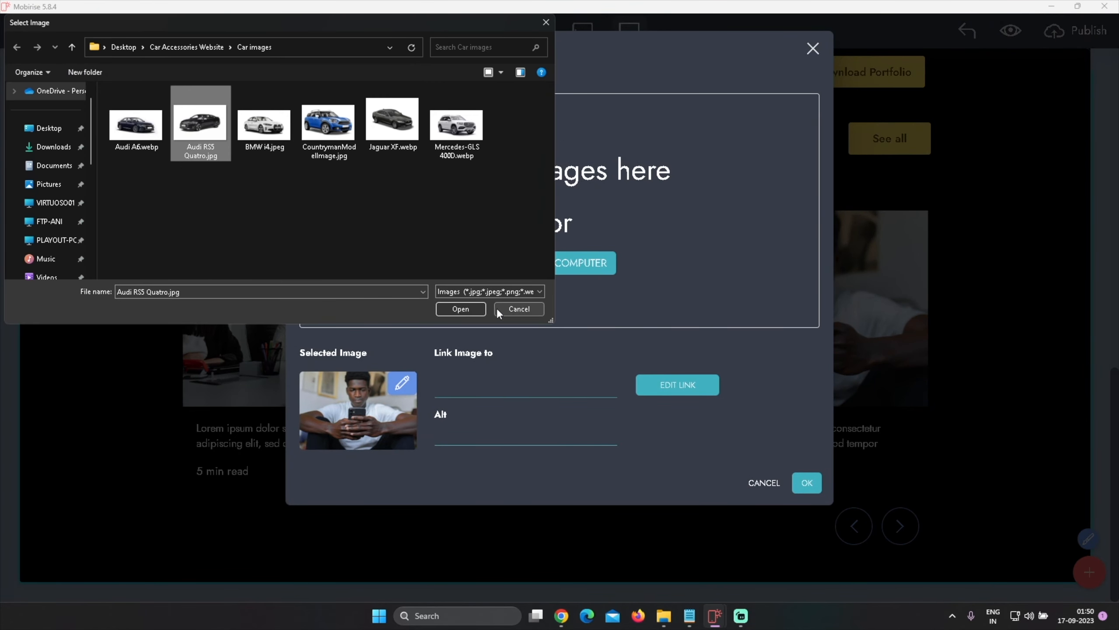
left_click(516, 312)
left_click(807, 483)
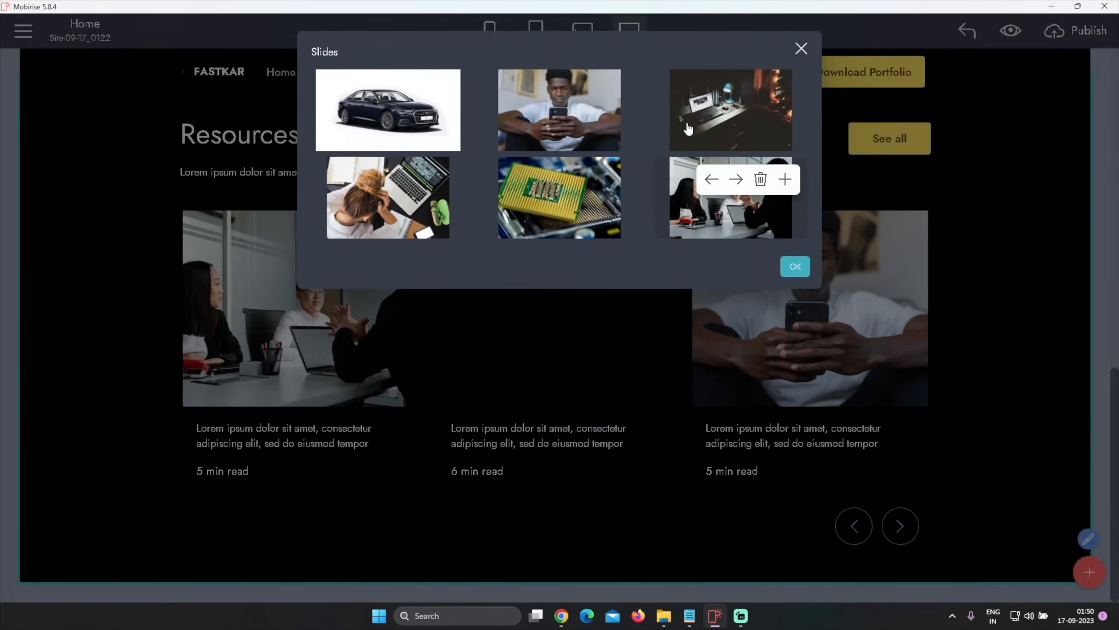
Replace the third Resources slide image with BMW i4.jpeg from the Car images folder
left_click(736, 139)
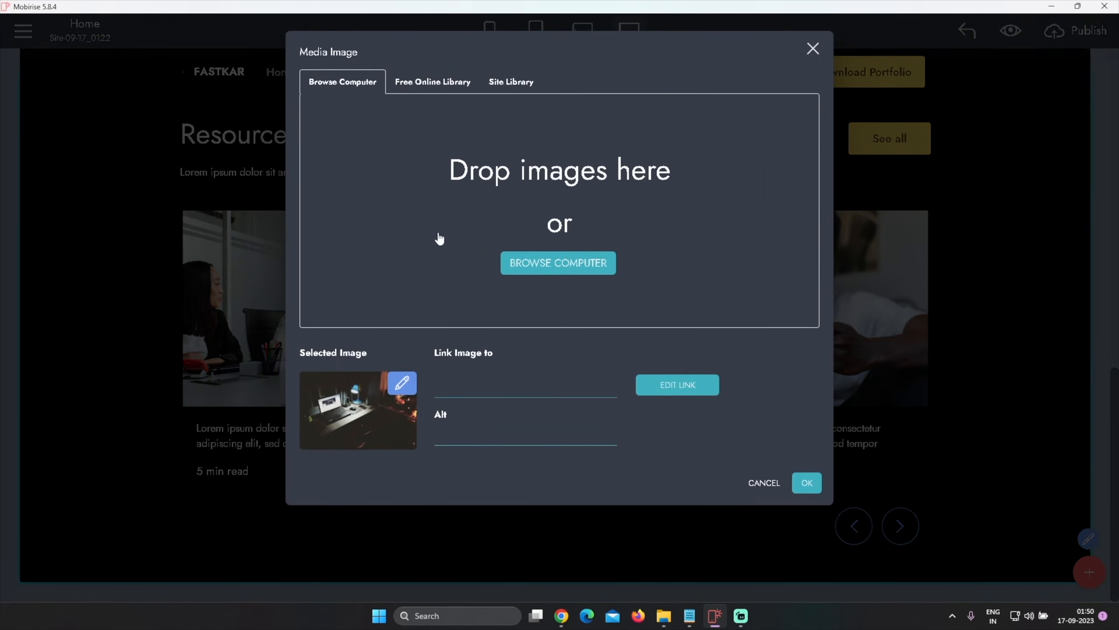
left_click(559, 263)
left_click(268, 127)
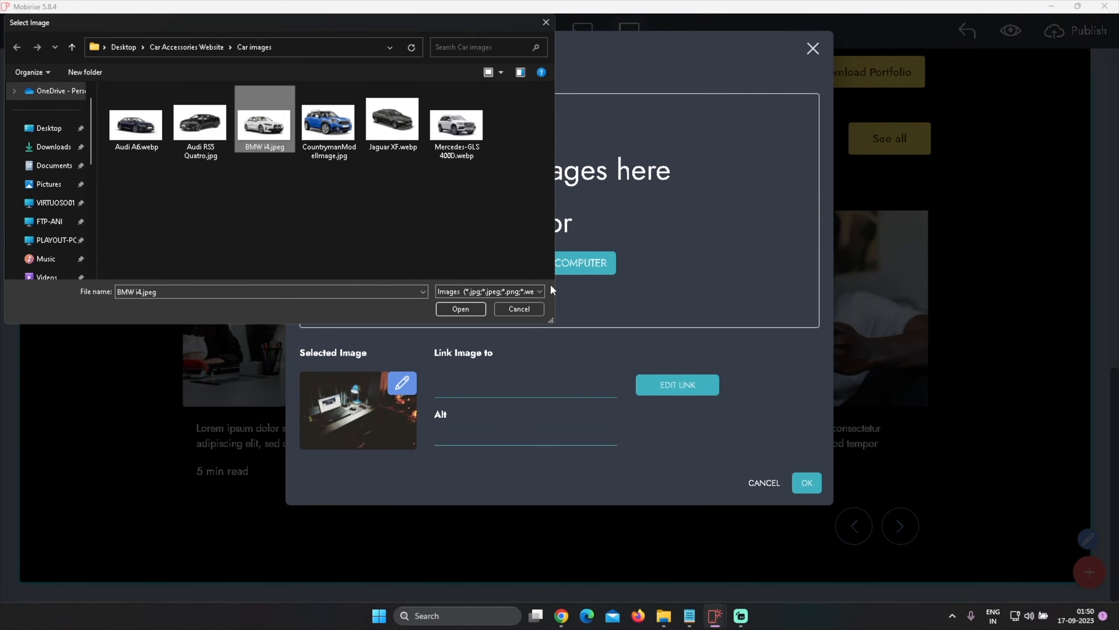
left_click(459, 309)
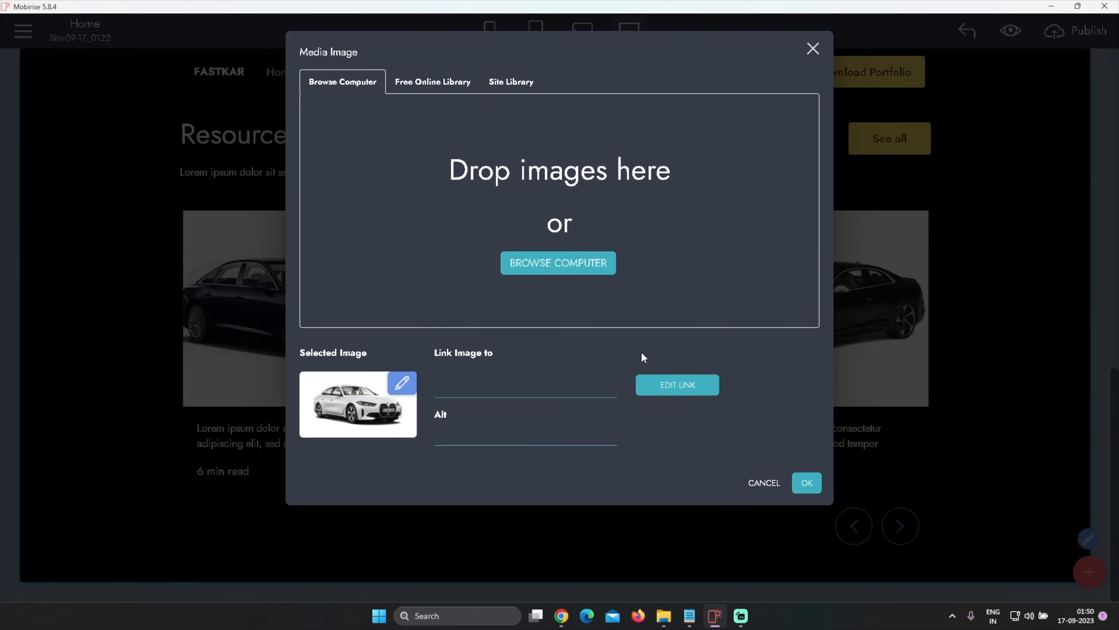
left_click(805, 483)
Replace the fourth Resources slide image with CountrymanModelImage.jpg from the Car images folder
left_click(407, 208)
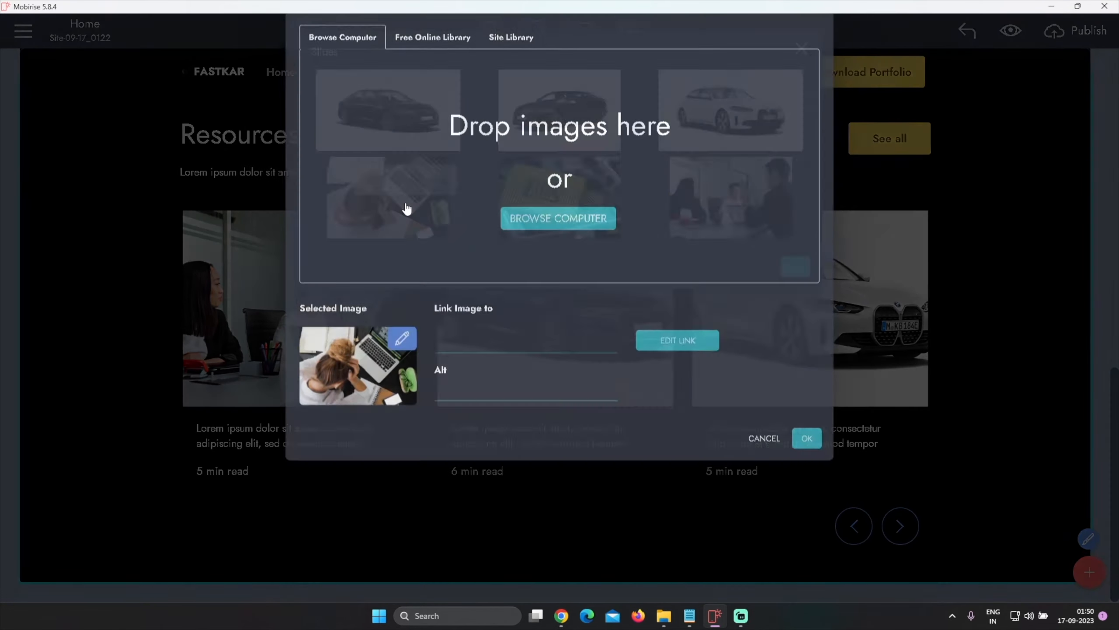
left_click(544, 268)
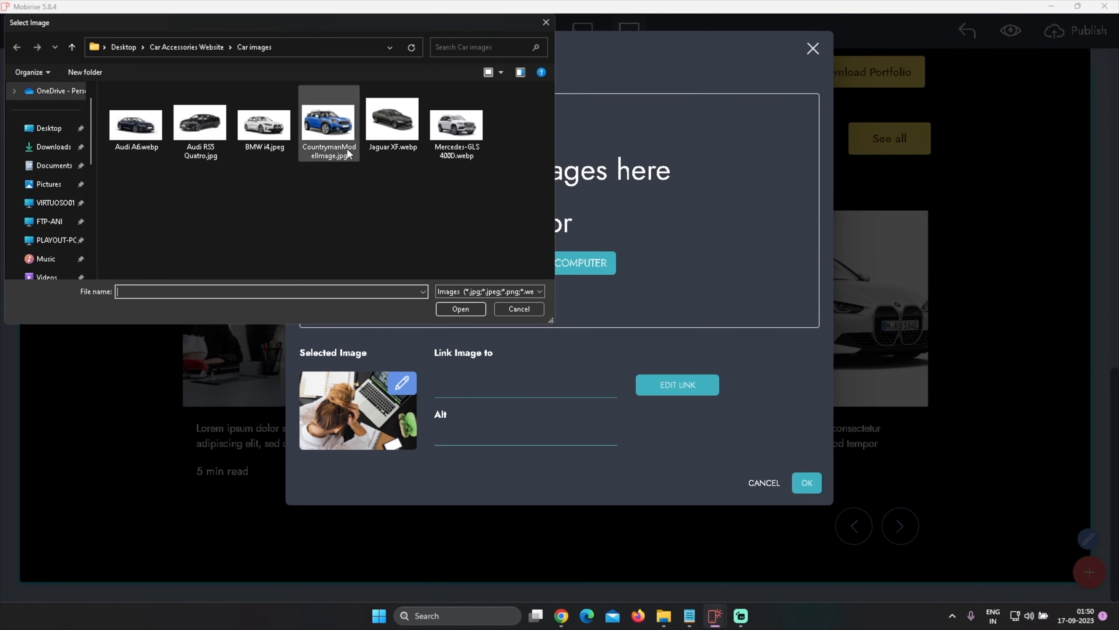
left_click(348, 152)
left_click(459, 309)
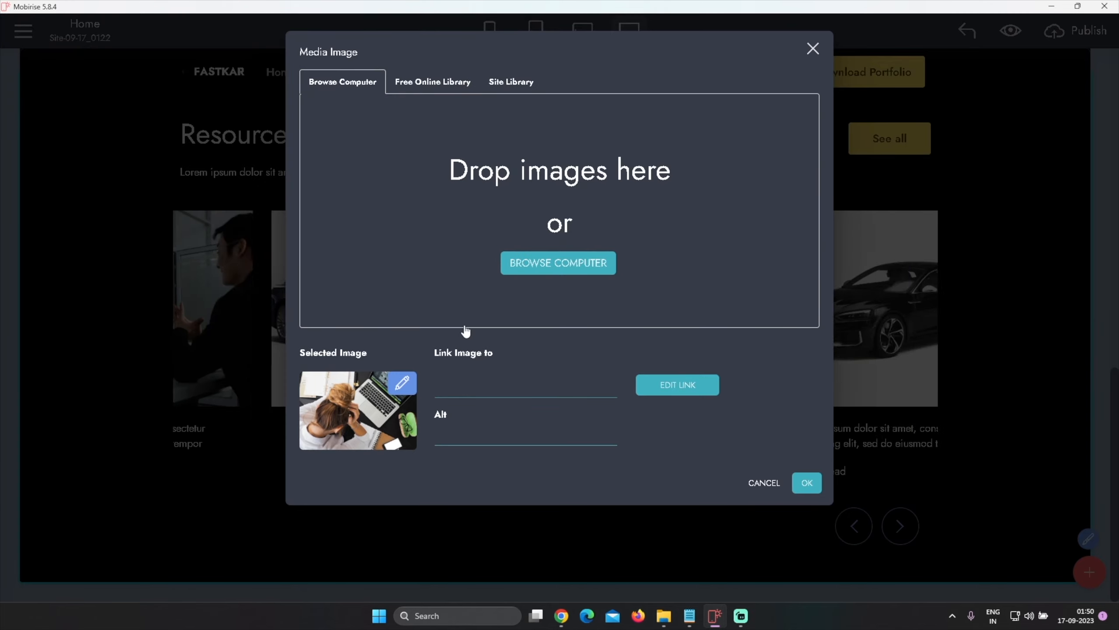
left_click(806, 483)
Replace the fifth Resources slide image with Jaguar XF.webp from the Car images folder
mouse_move(533, 194)
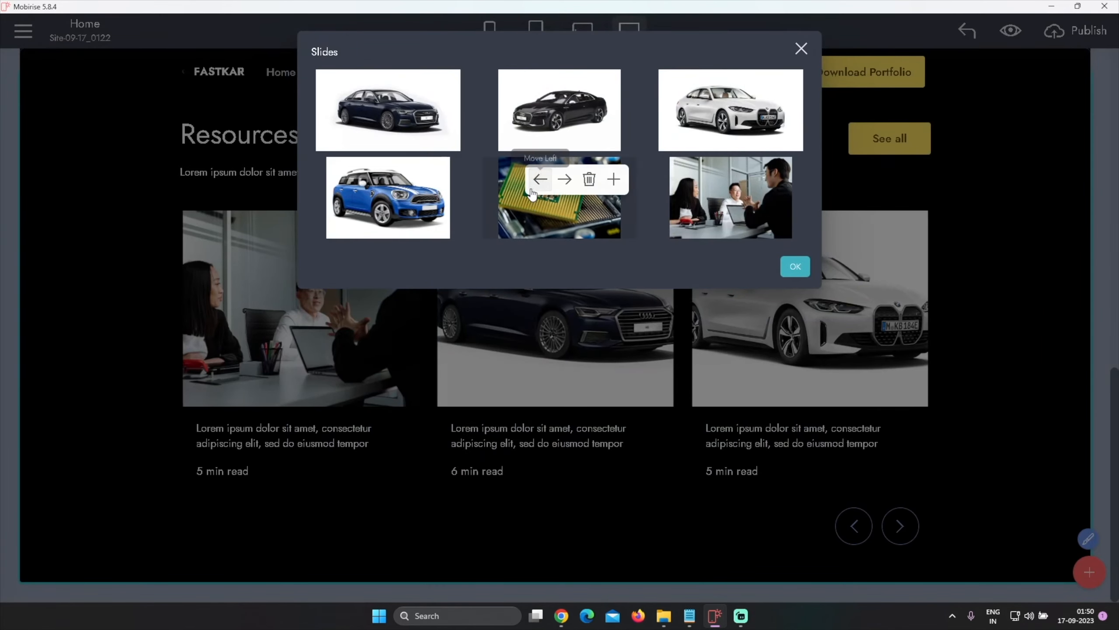
left_click(564, 220)
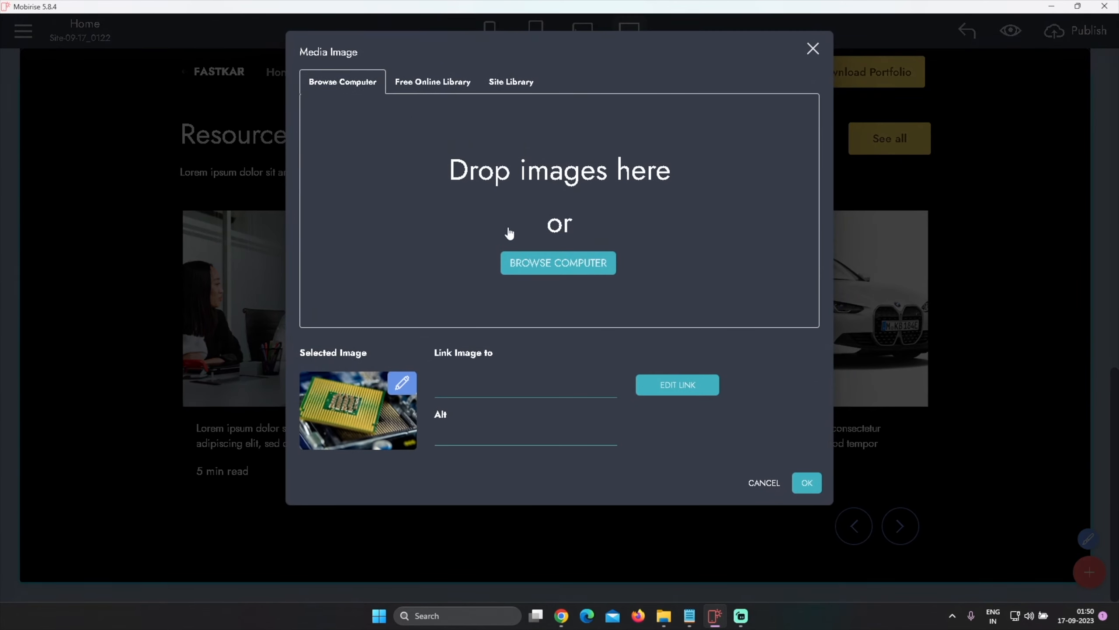
left_click(565, 263)
left_click(396, 131)
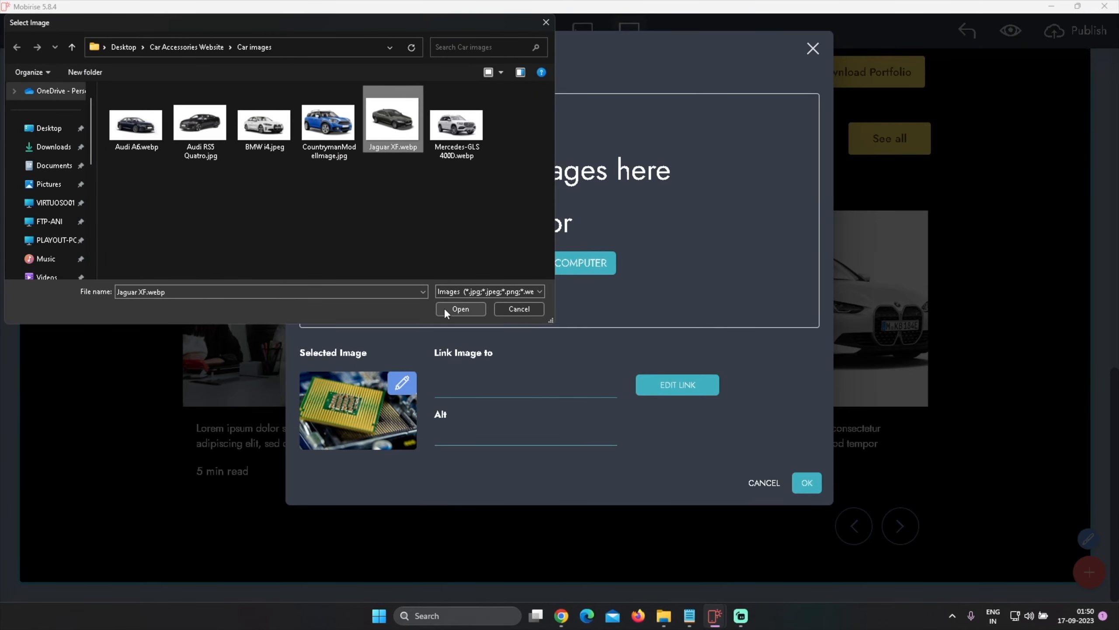
left_click(460, 308)
left_click(806, 483)
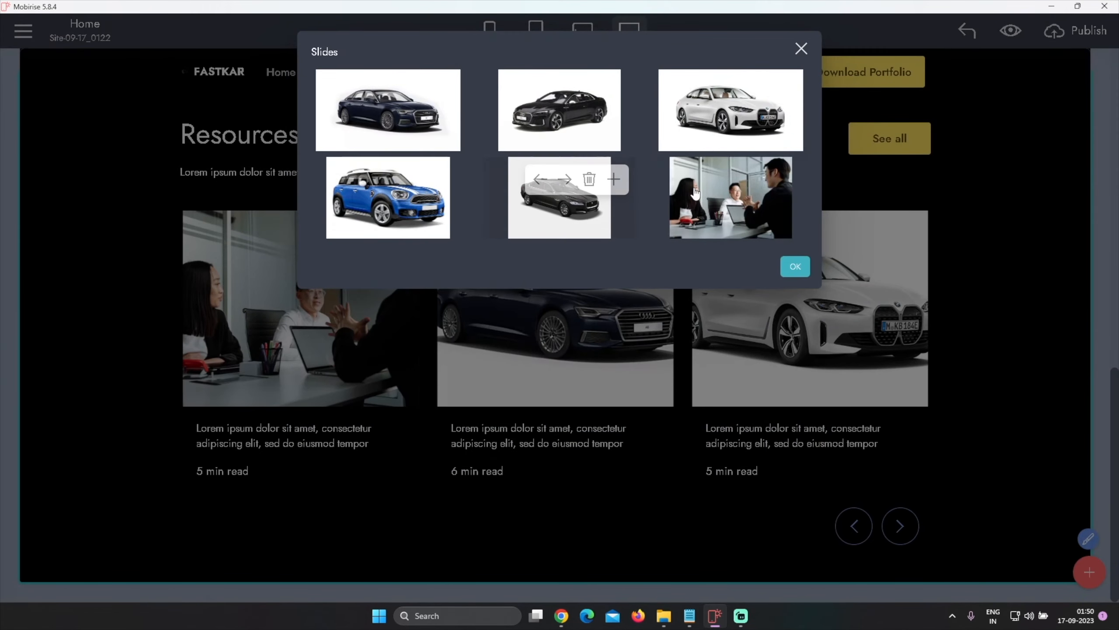
Replace the sixth Resources slide image with Mercedes-GLS 4000.webp and confirm the slides
left_click(732, 207)
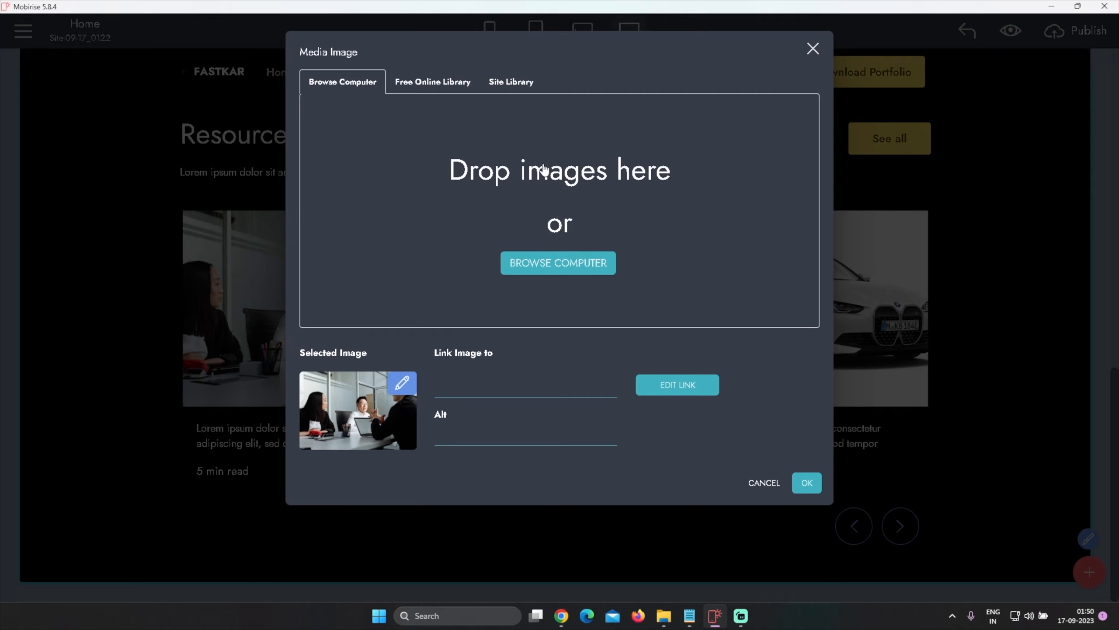
left_click(556, 263)
left_click(463, 125)
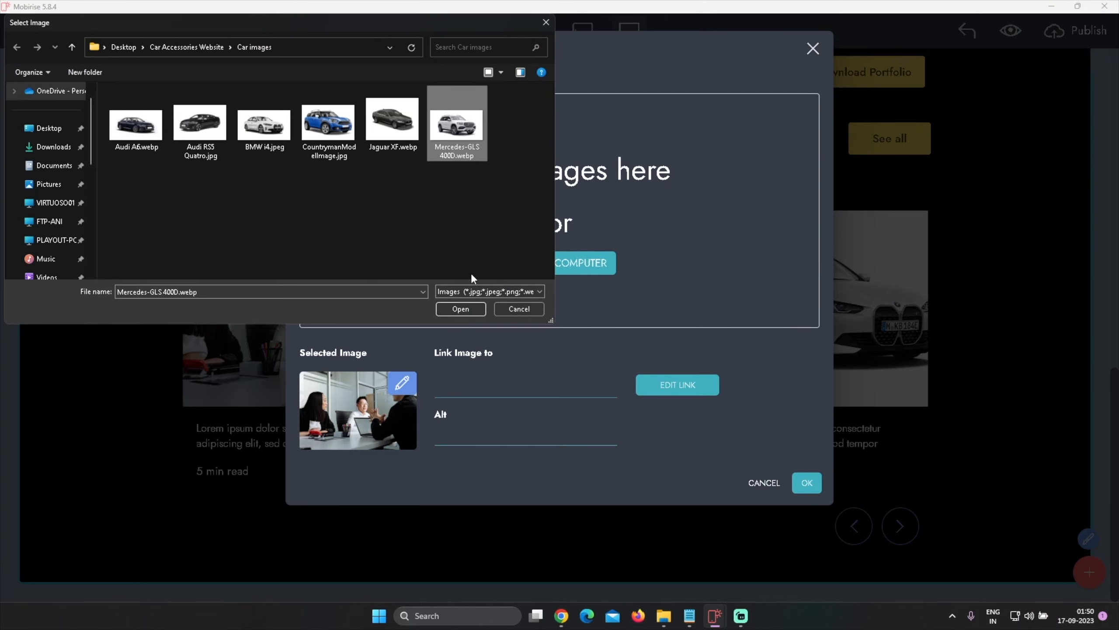
left_click(460, 308)
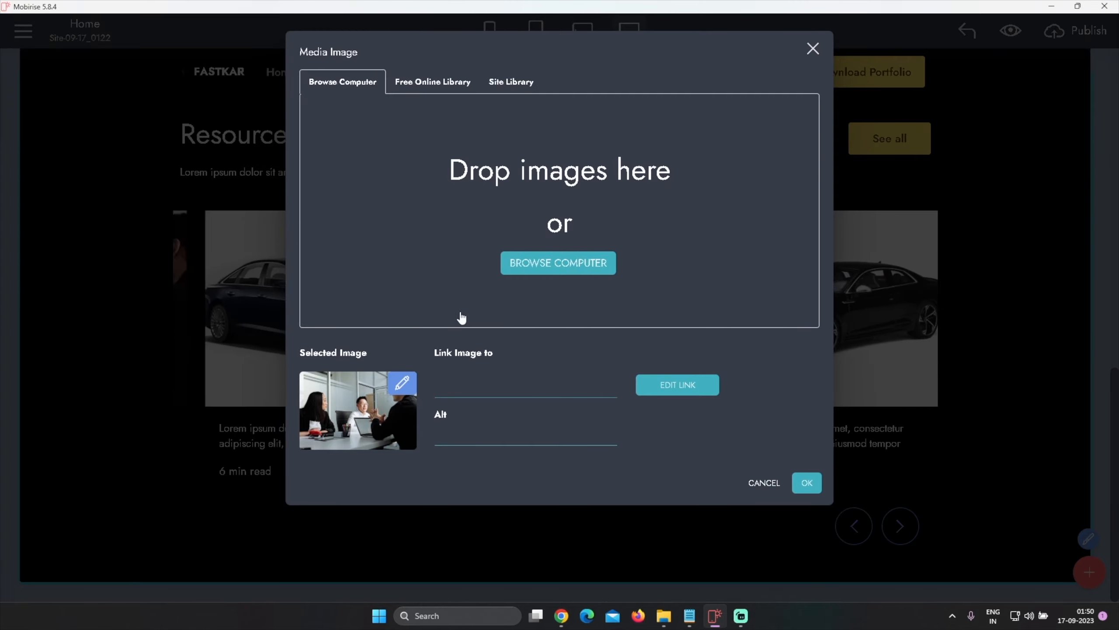
left_click(806, 484)
left_click(805, 274)
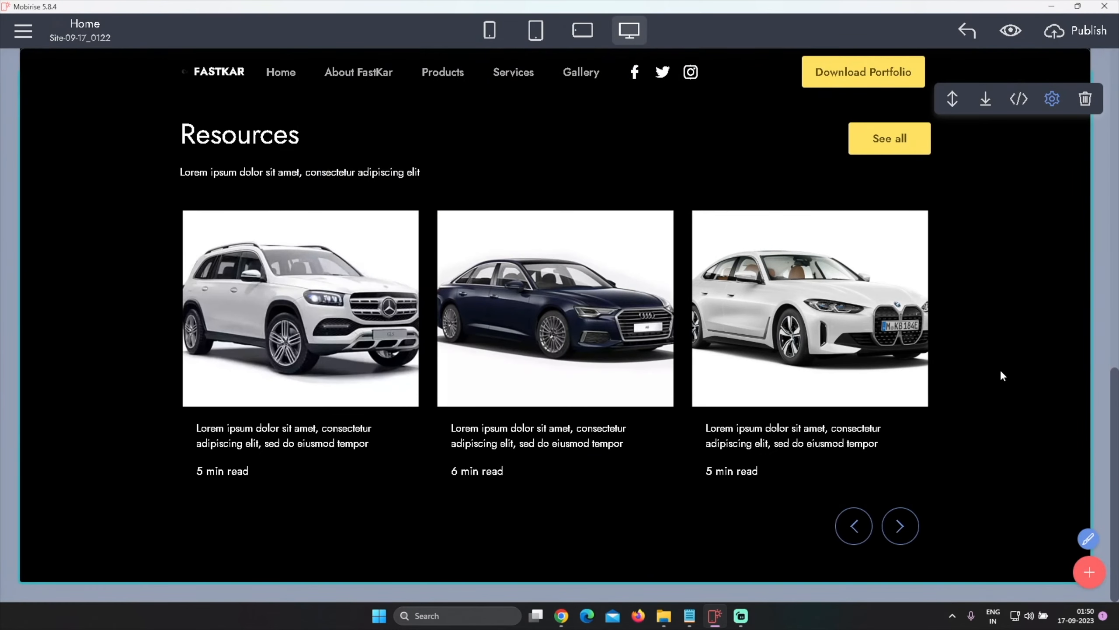
Switch to ChatGPT in the browser and ask for a "slogan for rent car catagory"
scroll(1001, 373, "up", 1)
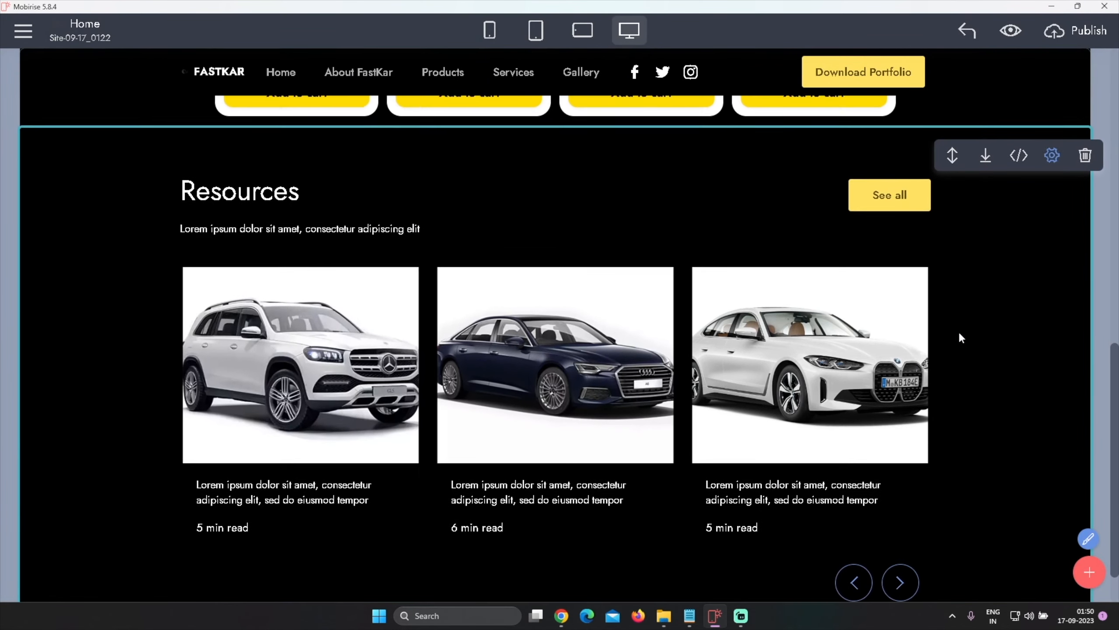
left_click(561, 616)
left_click(594, 563)
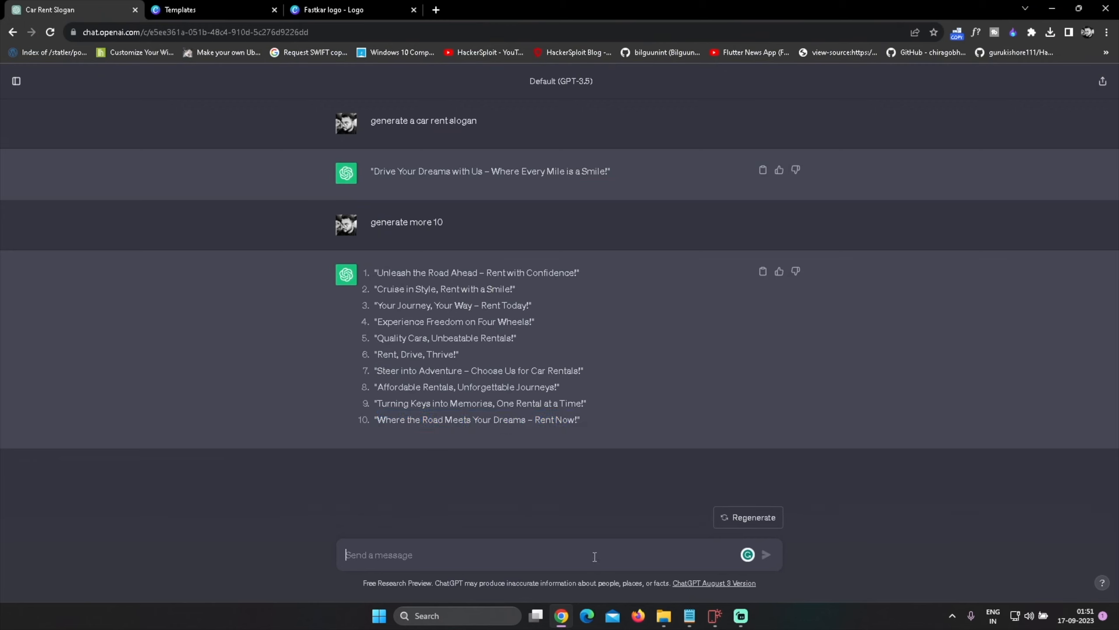
type("slogan for rent car catagory")
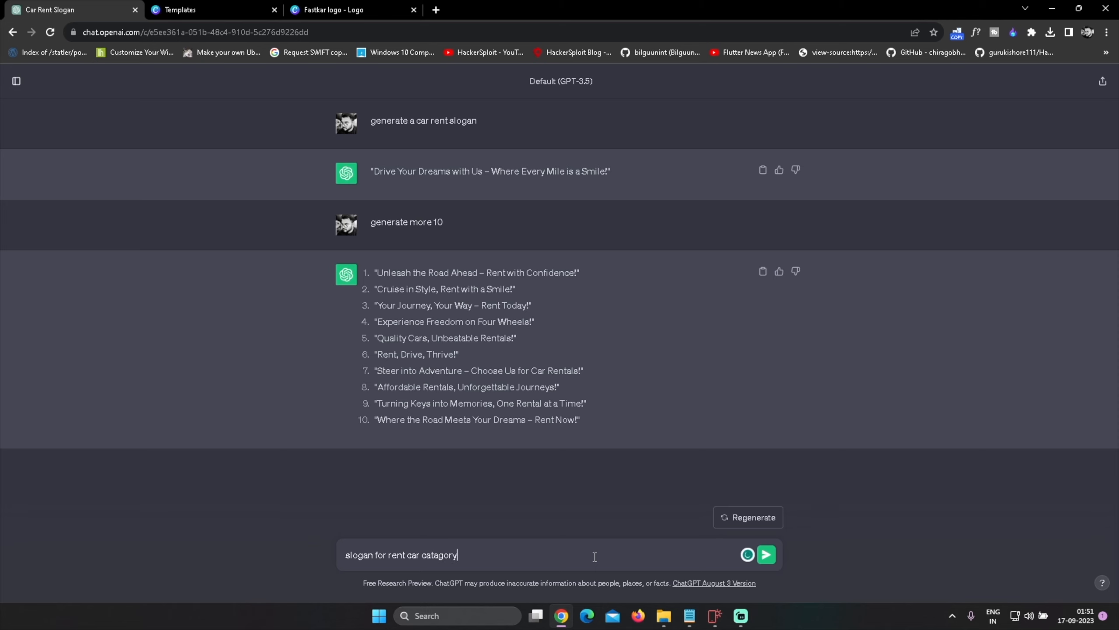
key("Return")
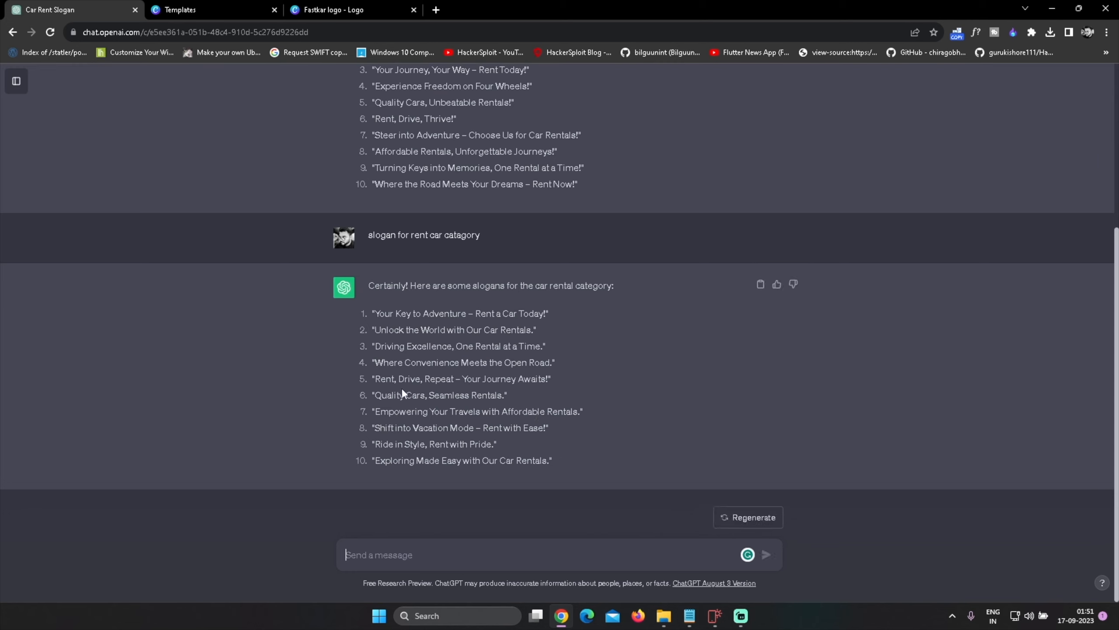
Copy the slogan "Unlock the World with Our Car Rentals." and paste it as the Resources block title
left_click_drag(377, 393, 497, 395)
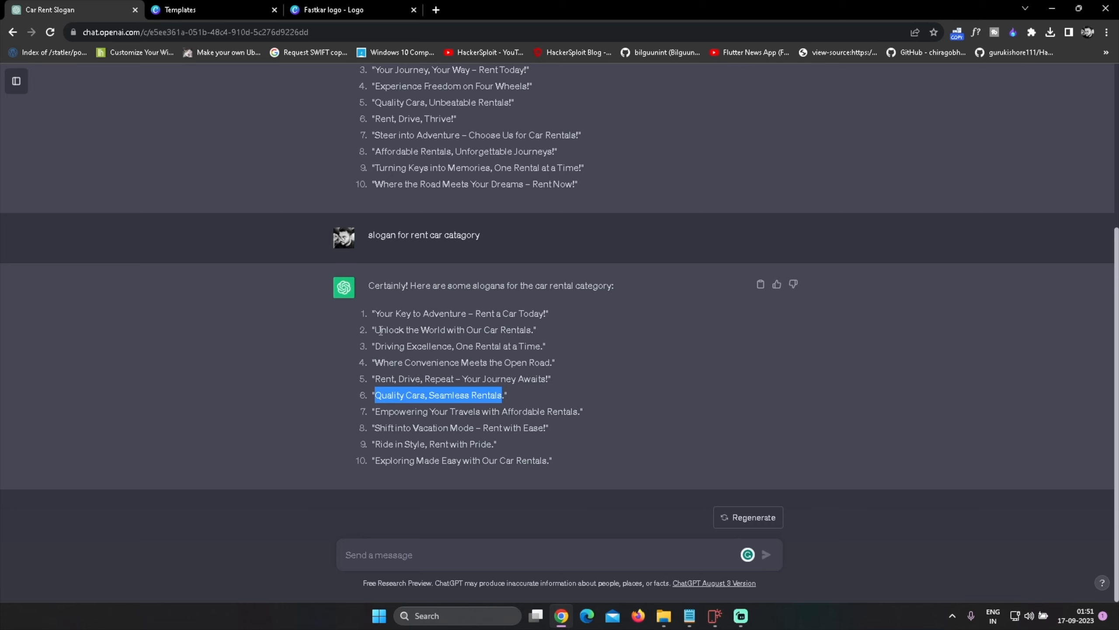
left_click_drag(374, 330, 507, 329)
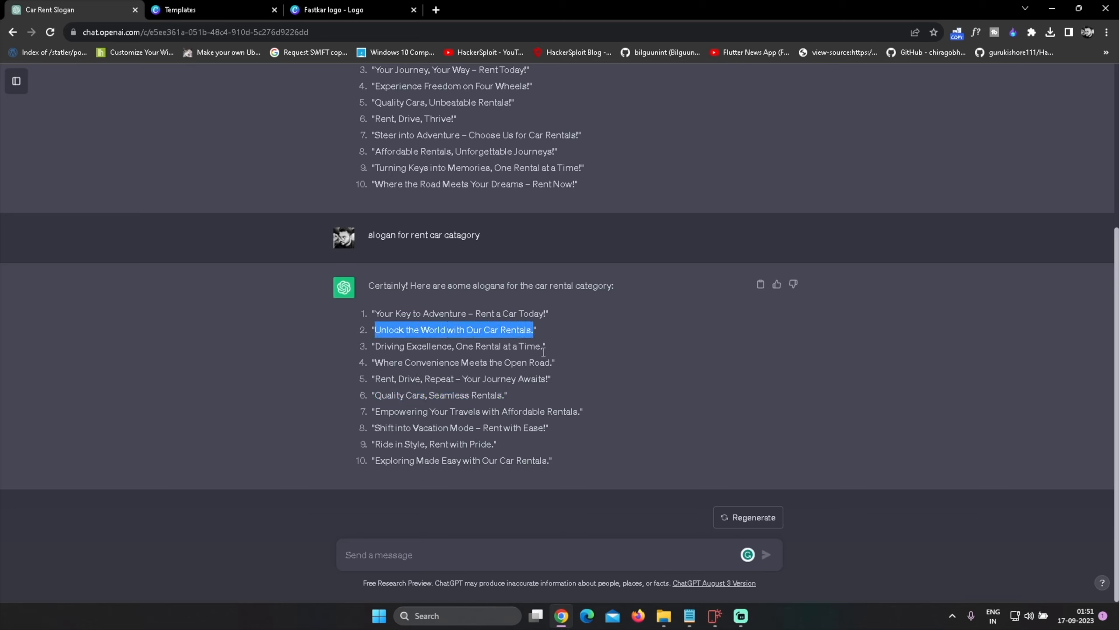
key("alt+Tab")
double_click(255, 199)
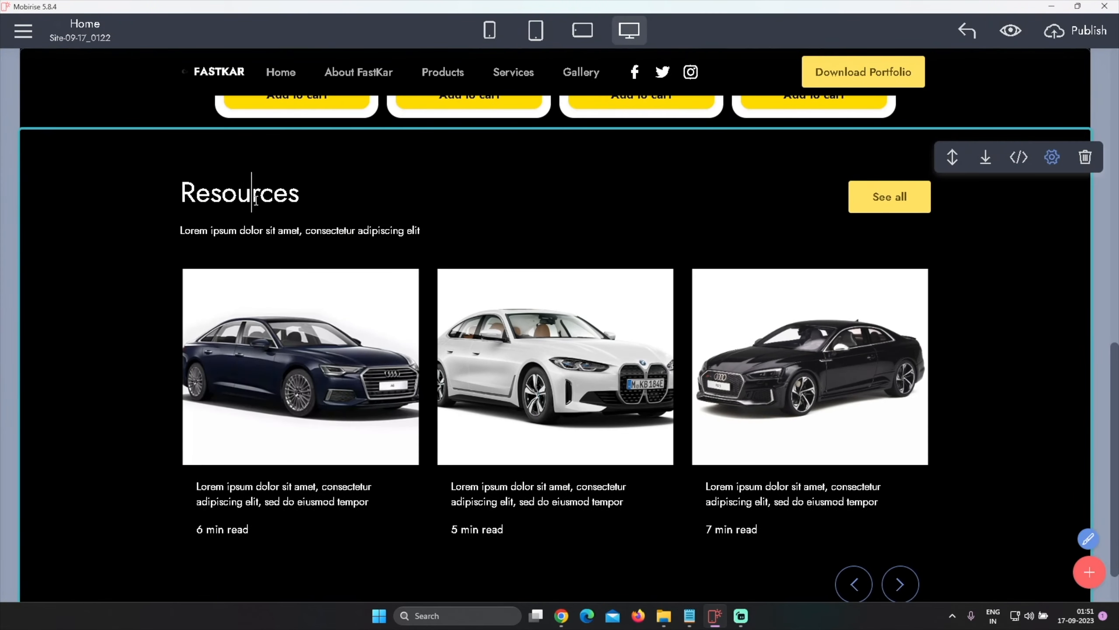
type("Unlock the World with Our Car Rentals.")
Ask ChatGPT for "sub title?" suggestions
key("alt+Tab")
left_click(488, 552)
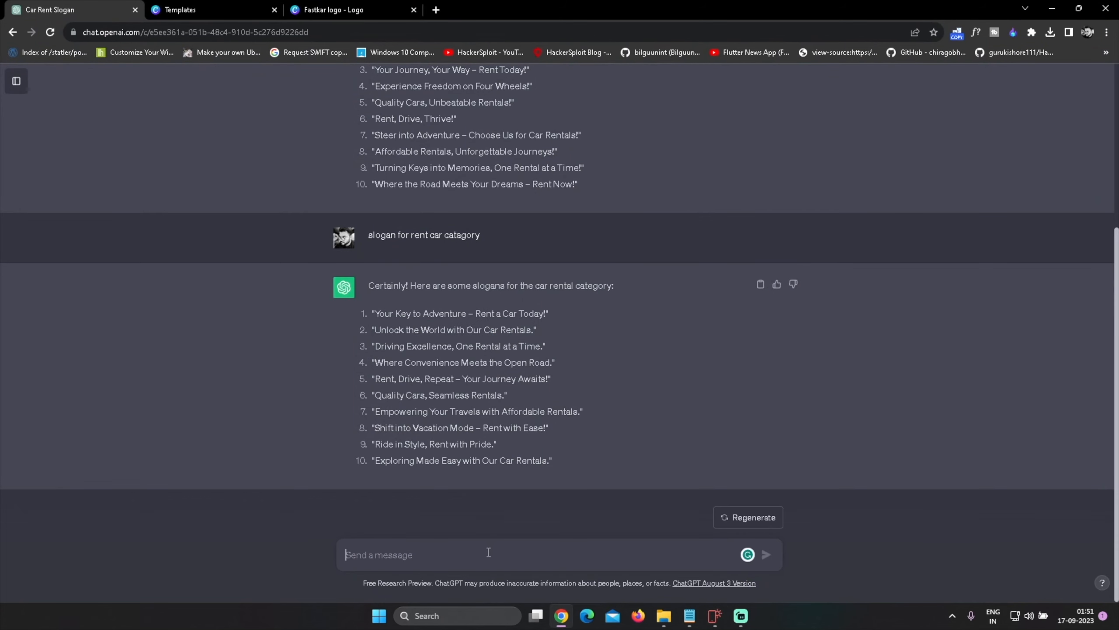
type("sub")
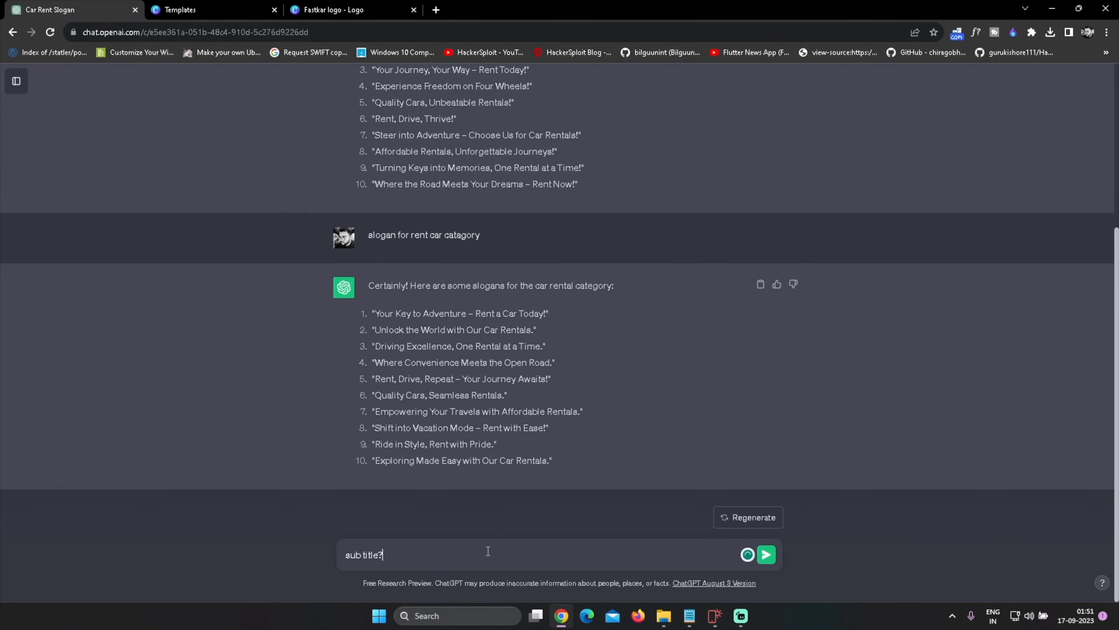
type(" title?")
key("Return")
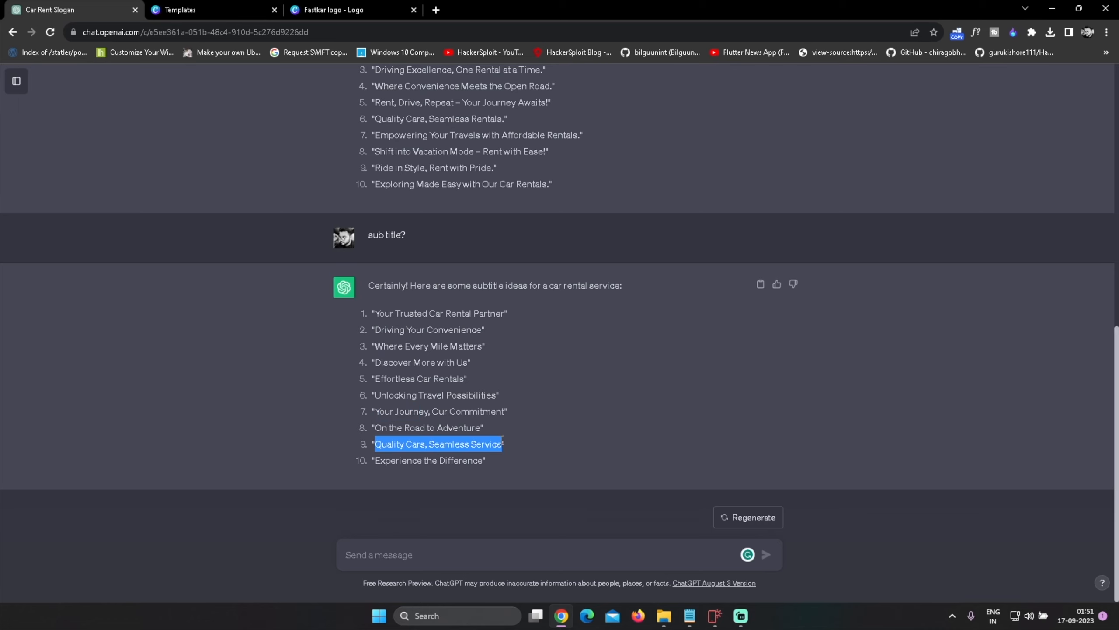
Replace the Resources subtitle with "Quality Cars, Seamless Service"
key("alt+Tab")
left_click(300, 233)
triple_click(298, 230)
type("Quality Cars, Seamless Service")
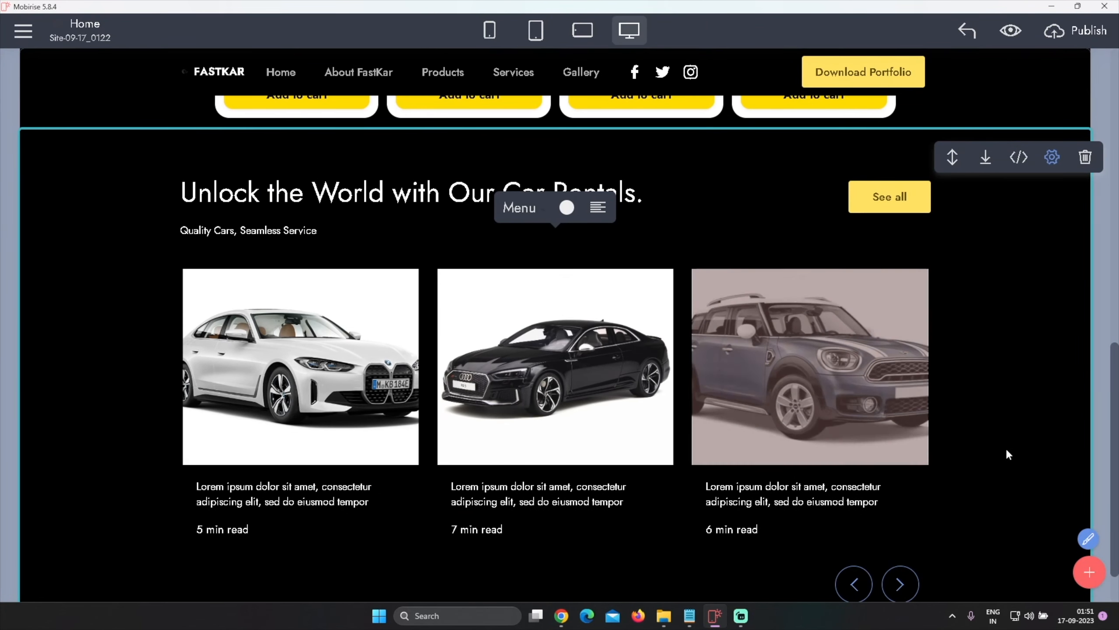
Hide the card text and time in the Resources block settings
scroll(980, 423, "down", 1)
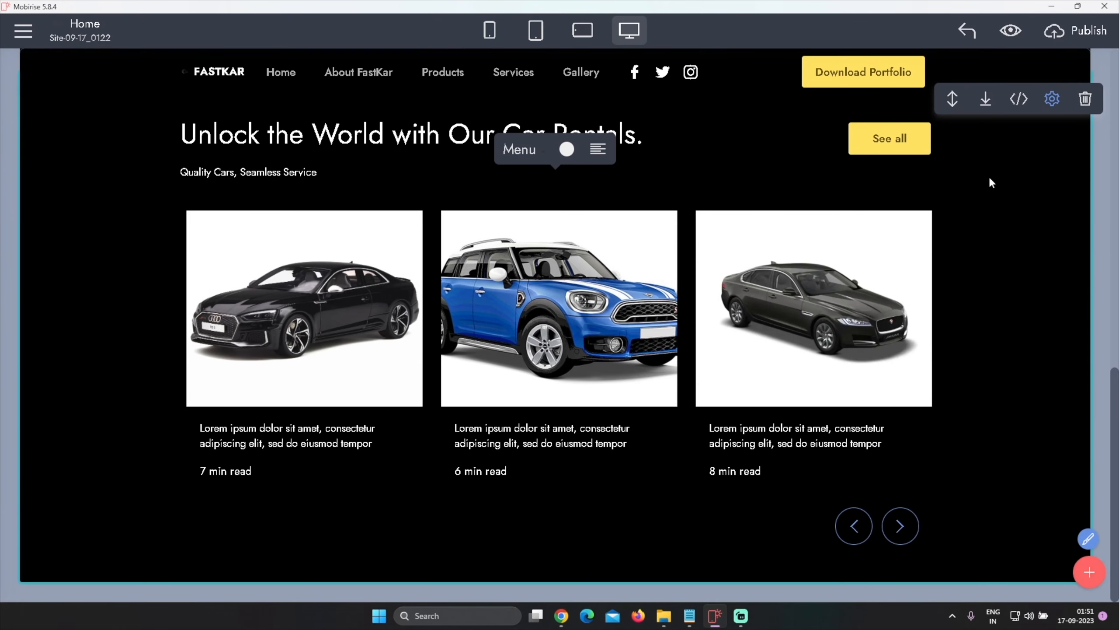
left_click(1052, 99)
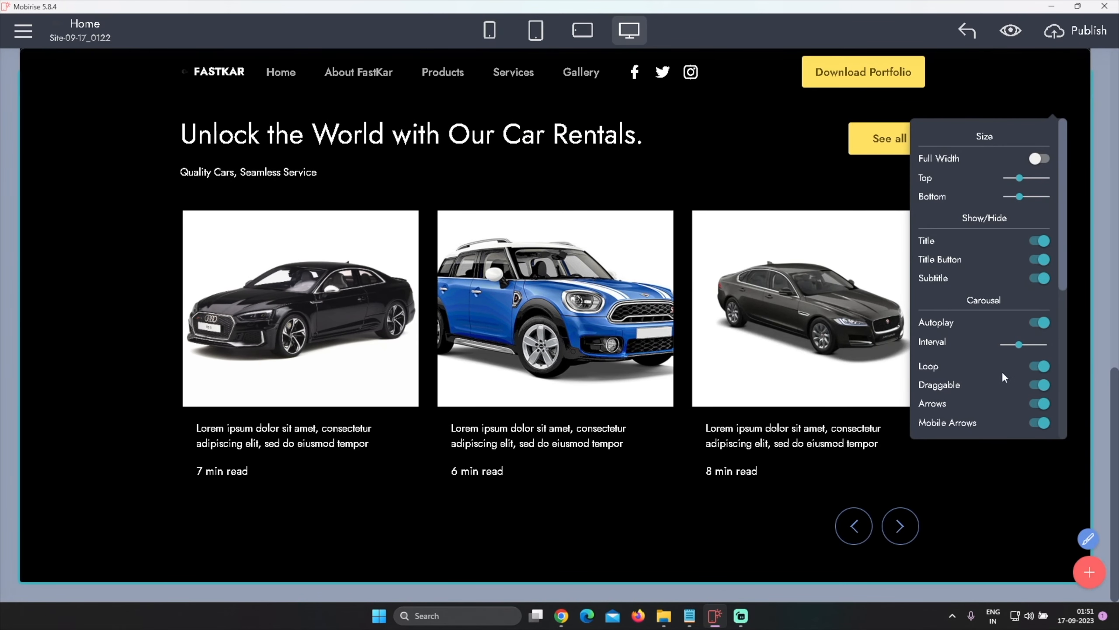
scroll(998, 353, "down", 5)
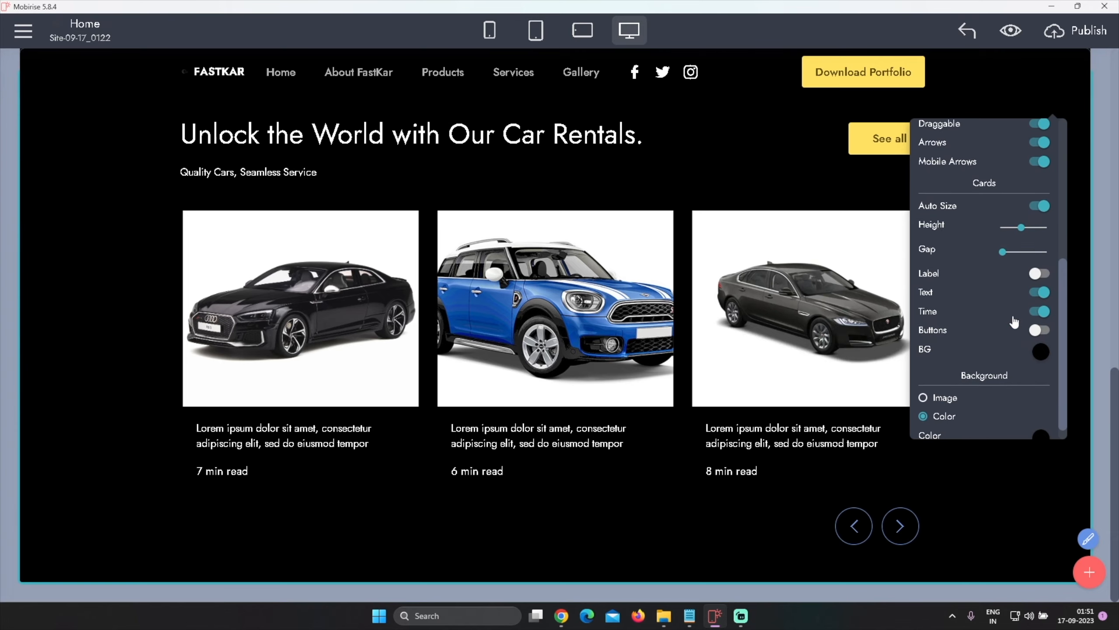
left_click(1039, 293)
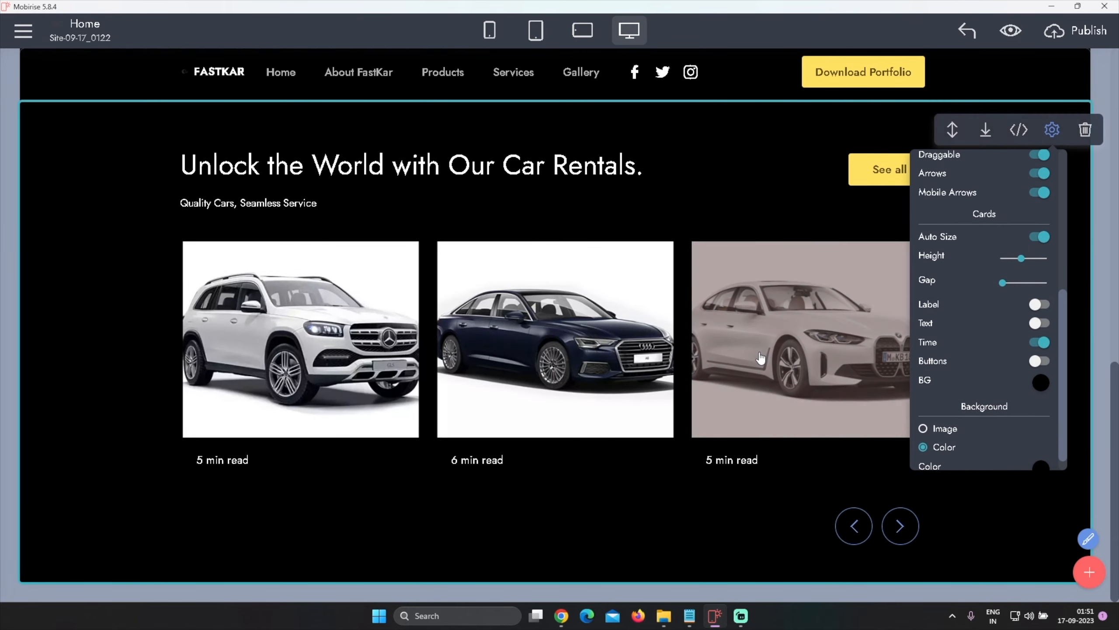
left_click(1038, 344)
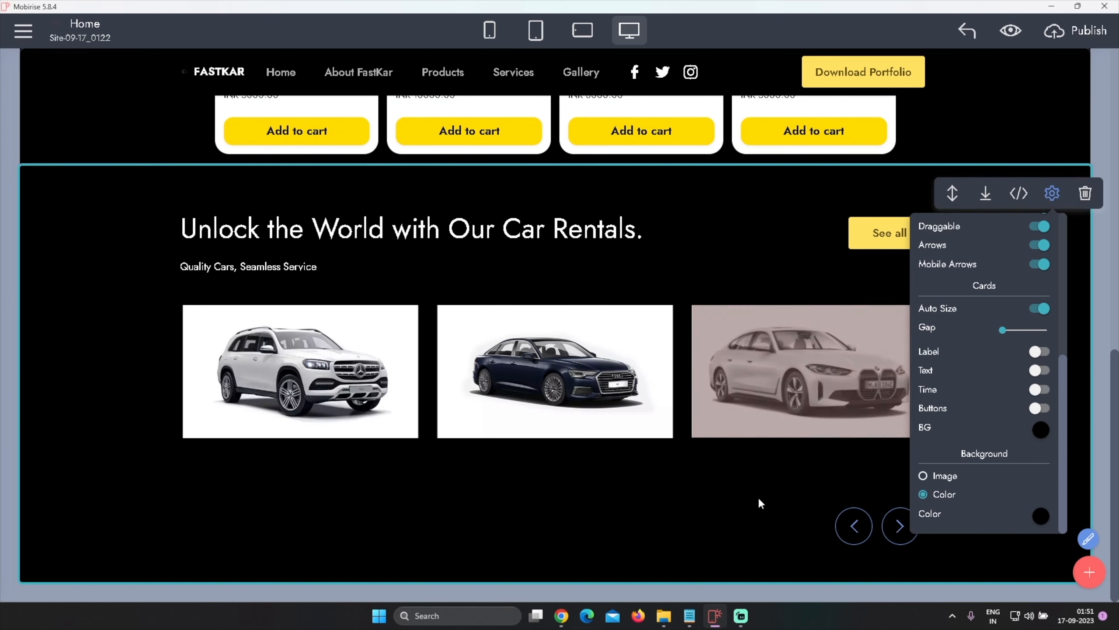
left_click(716, 490)
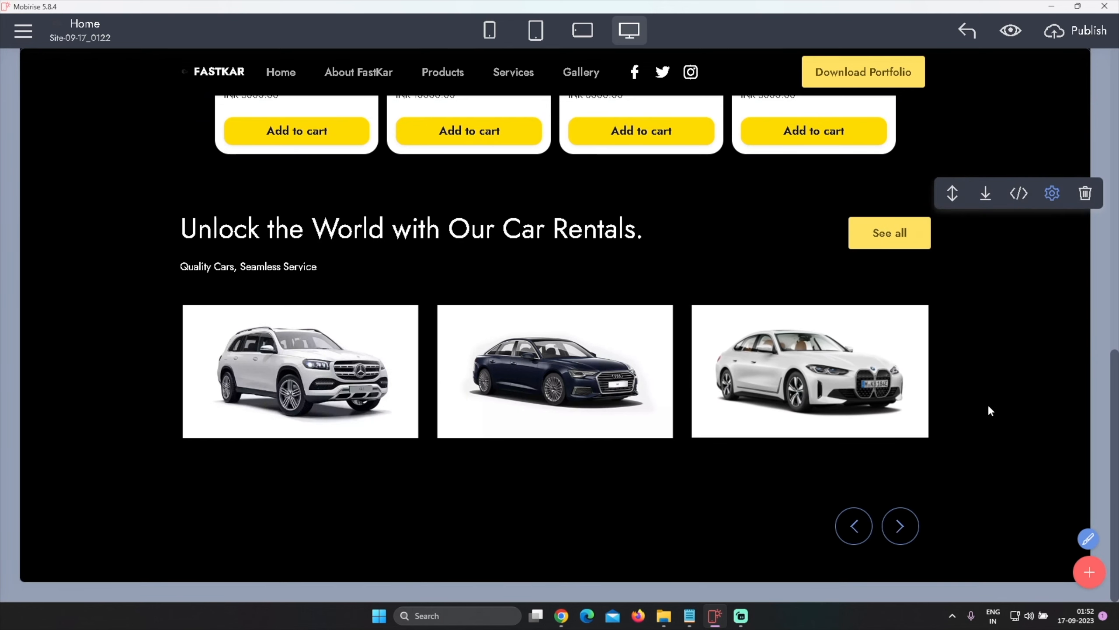
Browse the Resources carousel slides with the next arrow
left_click(907, 524)
left_click(907, 525)
left_click(907, 524)
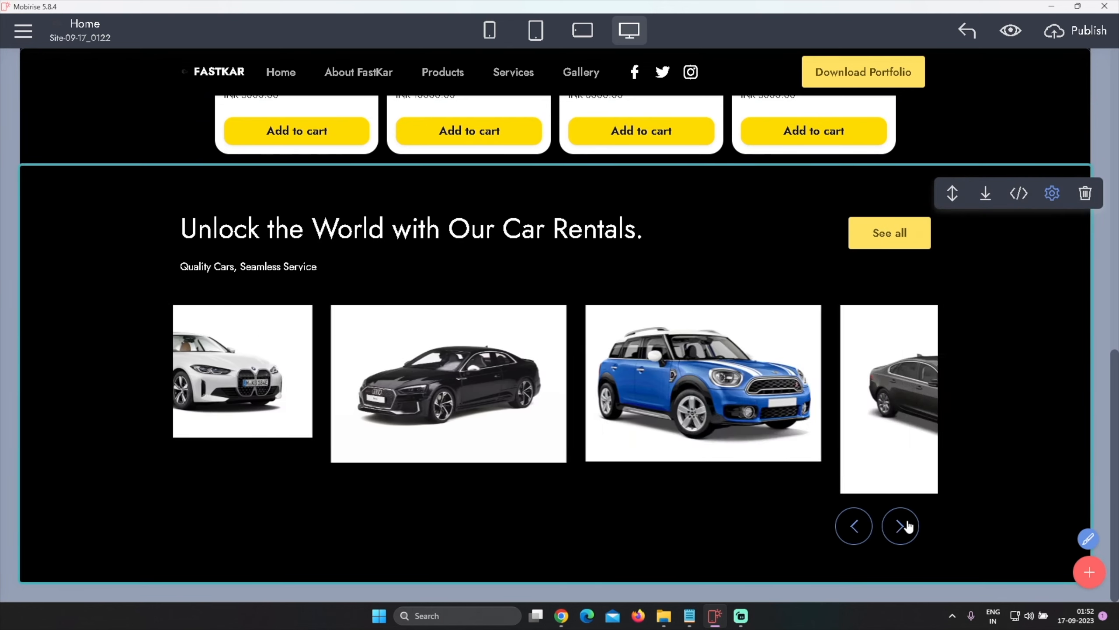
left_click(906, 525)
left_click(906, 525)
left_click(906, 525)
left_click(906, 524)
left_click(906, 525)
left_click(906, 524)
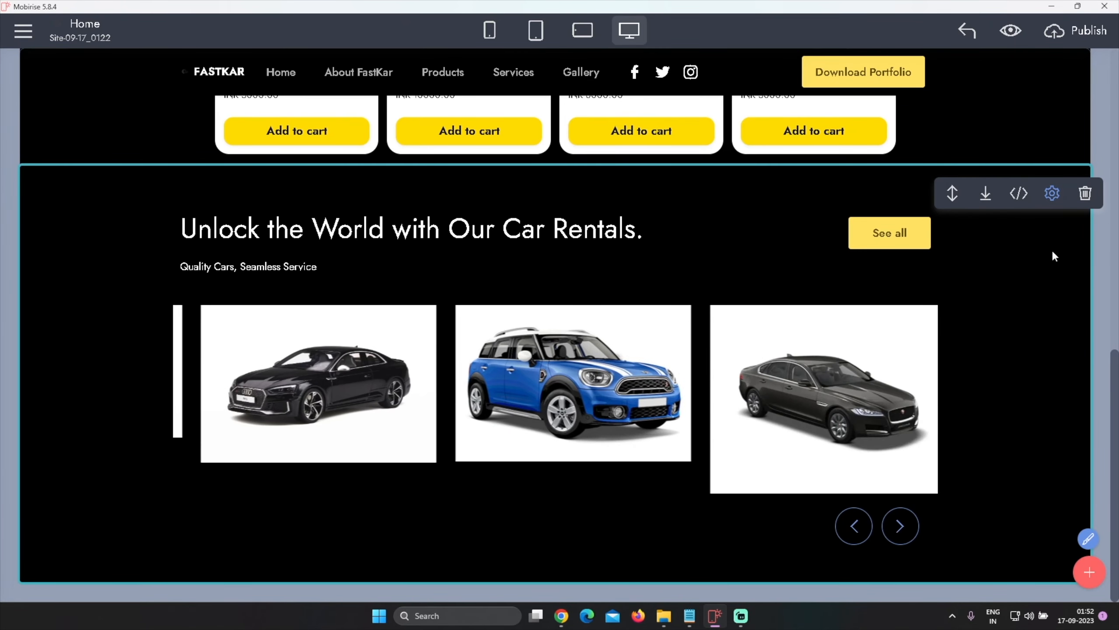
Try switching card Auto Size off in the Resources block settings, then switch it back on
left_click(1054, 196)
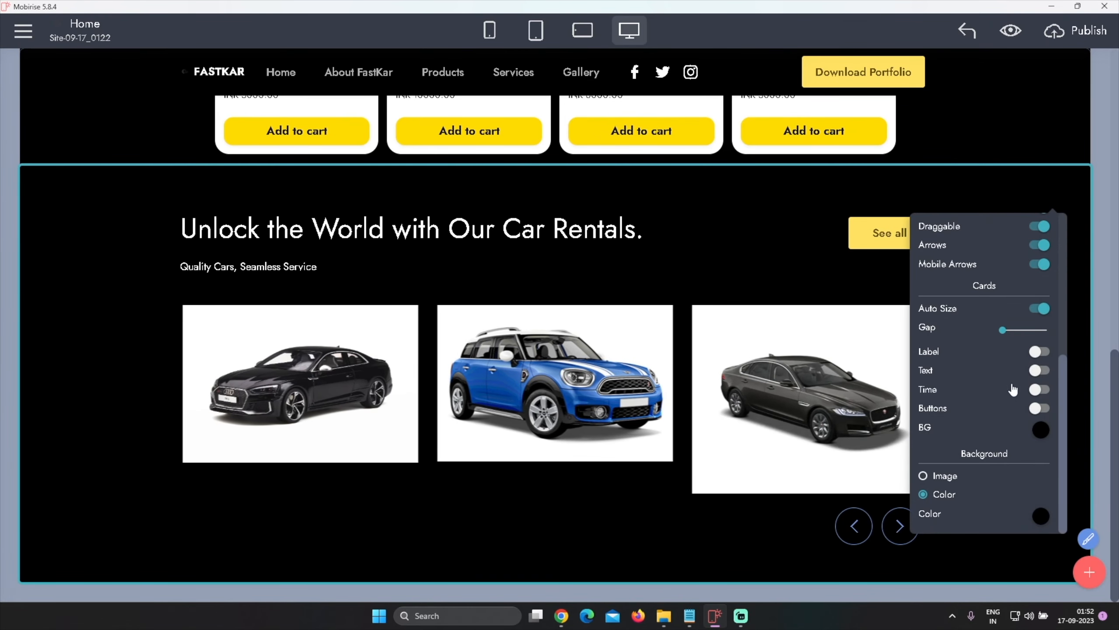
left_click(1041, 310)
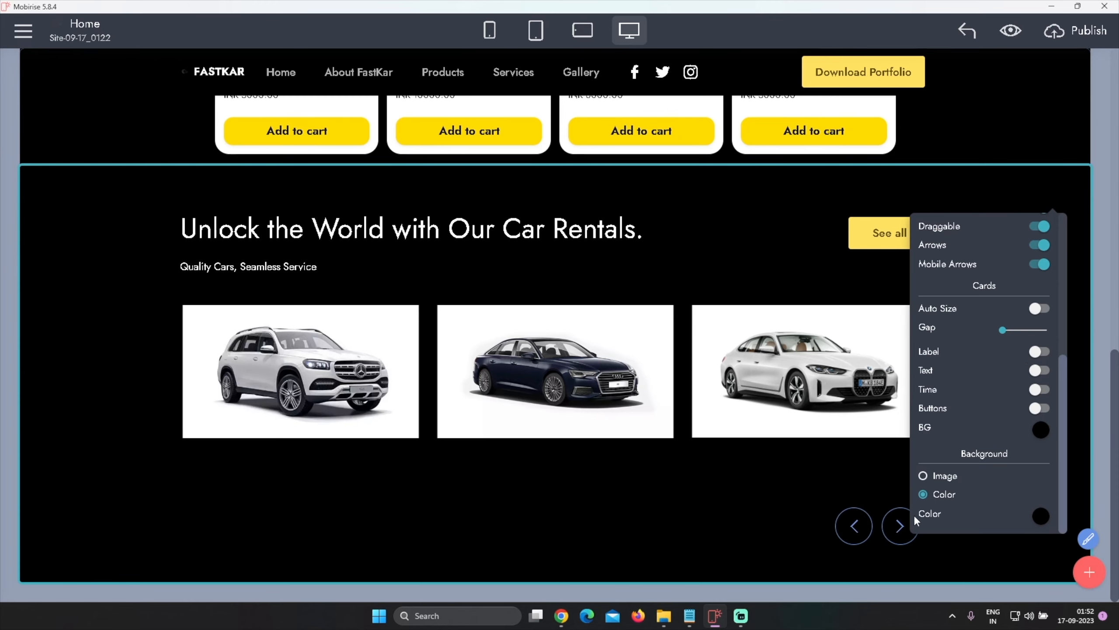
left_click(899, 525)
left_click(899, 526)
left_click(898, 525)
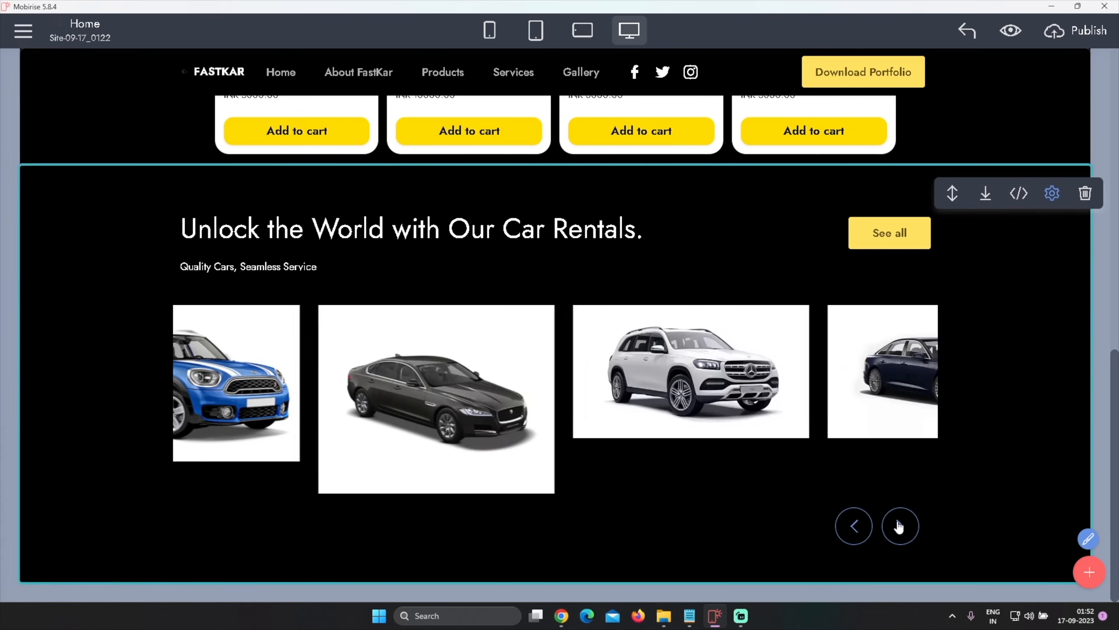
left_click(1052, 193)
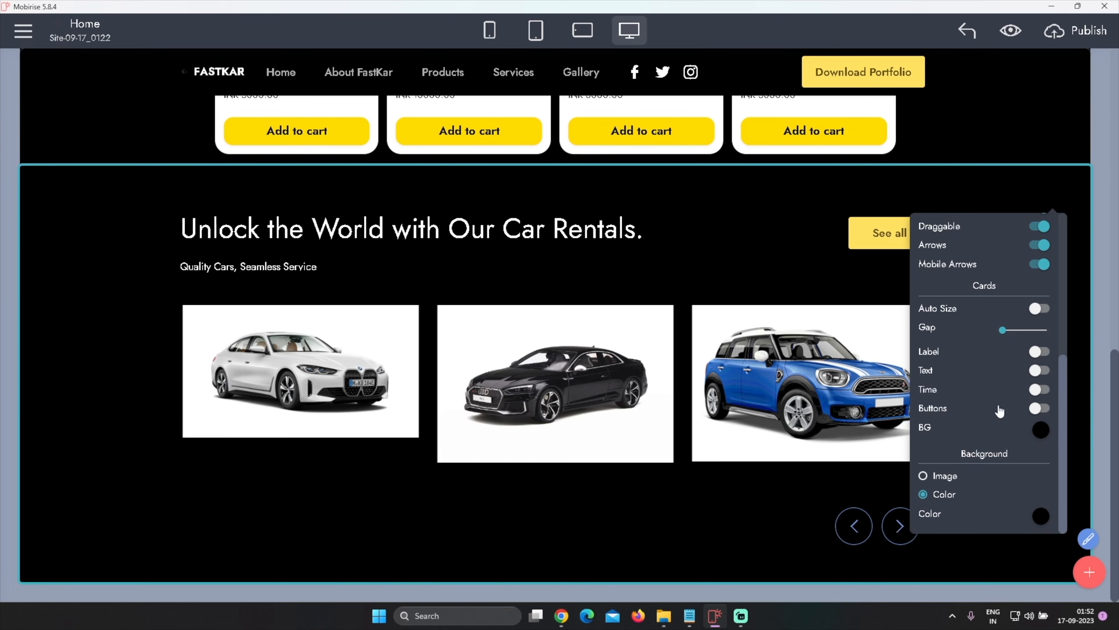
left_click(1038, 310)
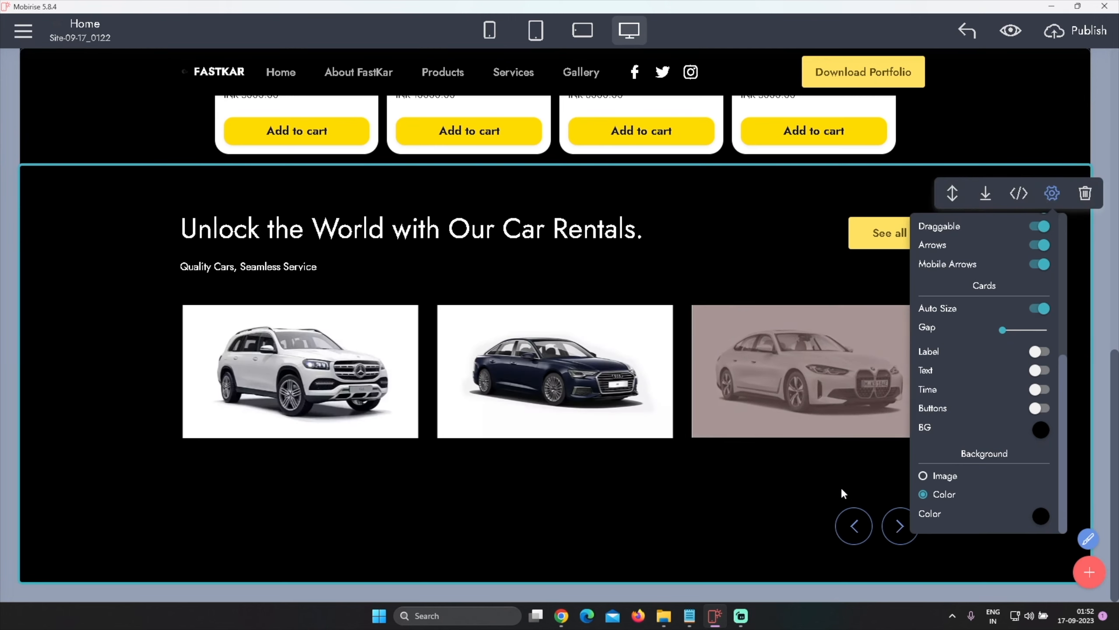
left_click(900, 531)
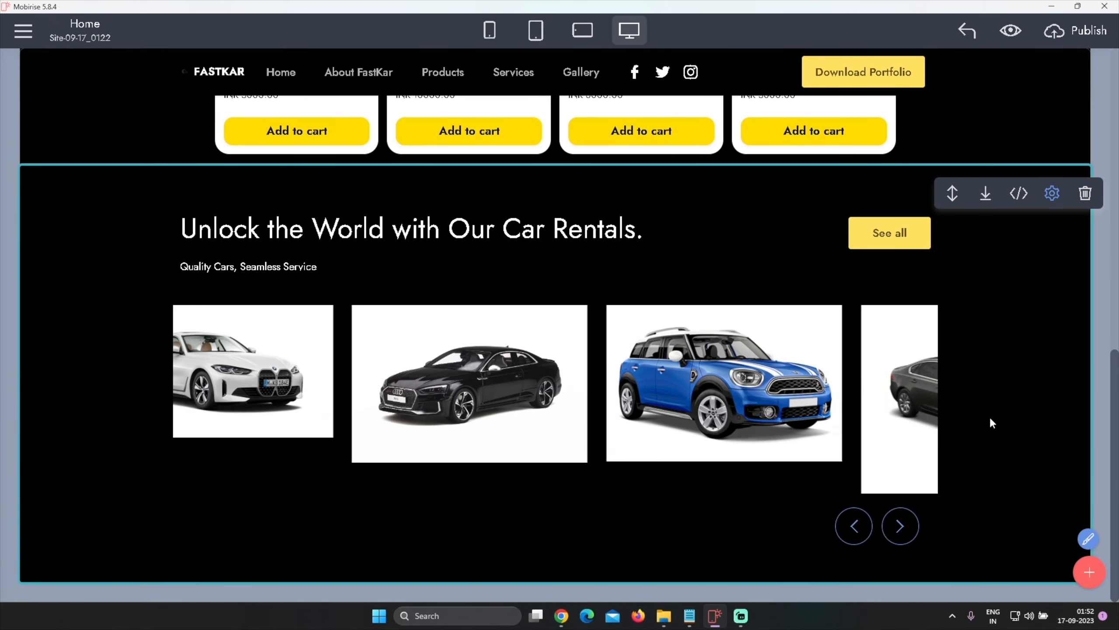
Review the site outline in Notepad to find the next section to build
scroll(981, 418, "up", 10)
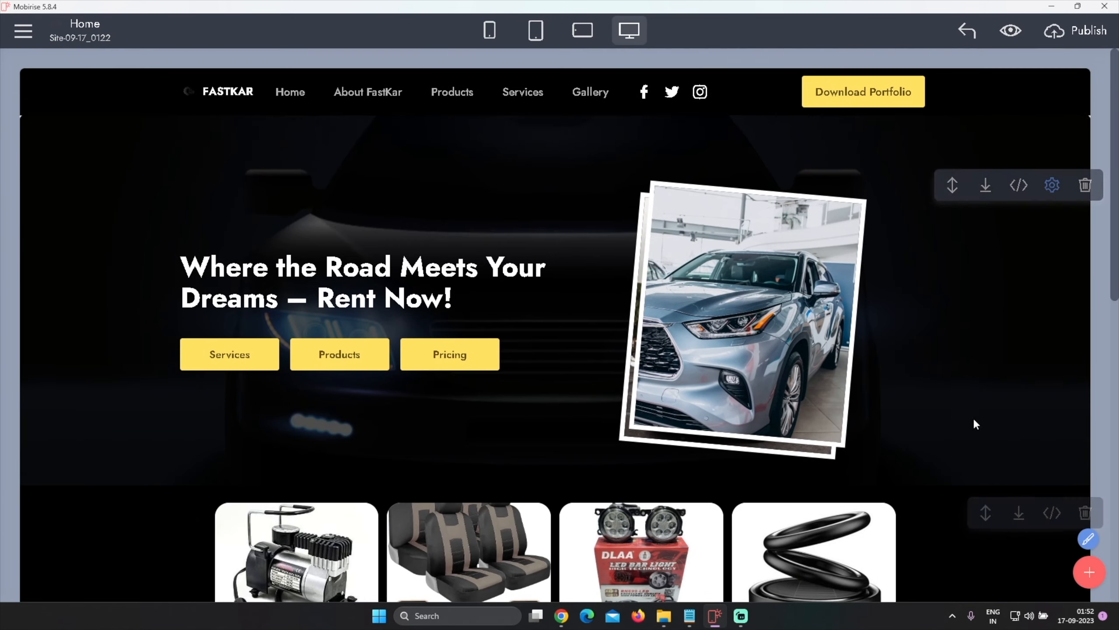
scroll(963, 406, "down", 10)
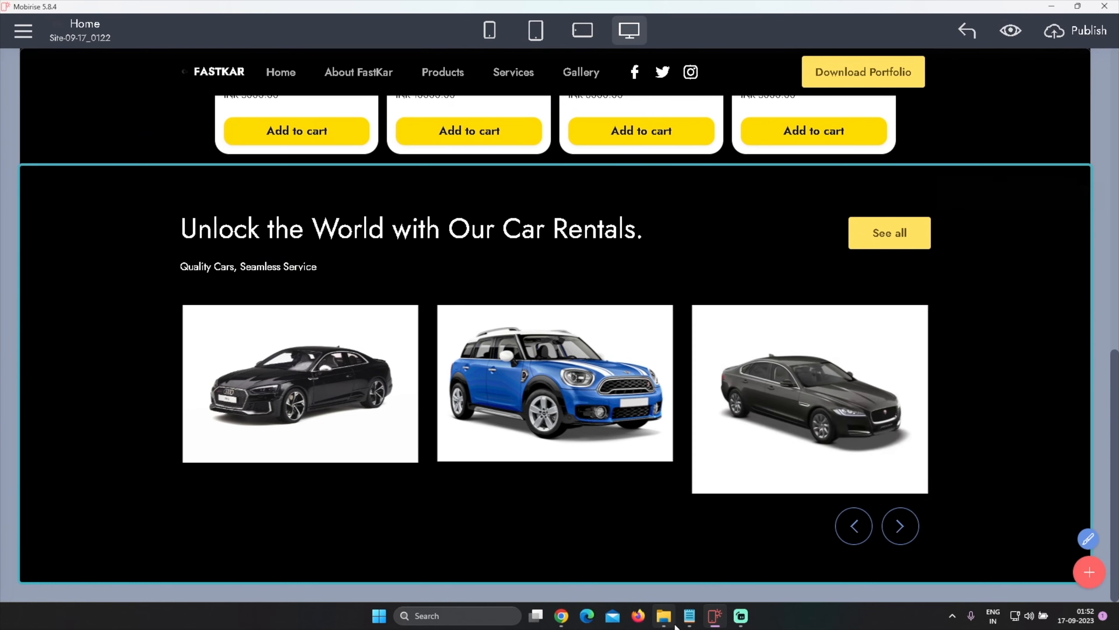
mouse_move(682, 620)
left_click(718, 547)
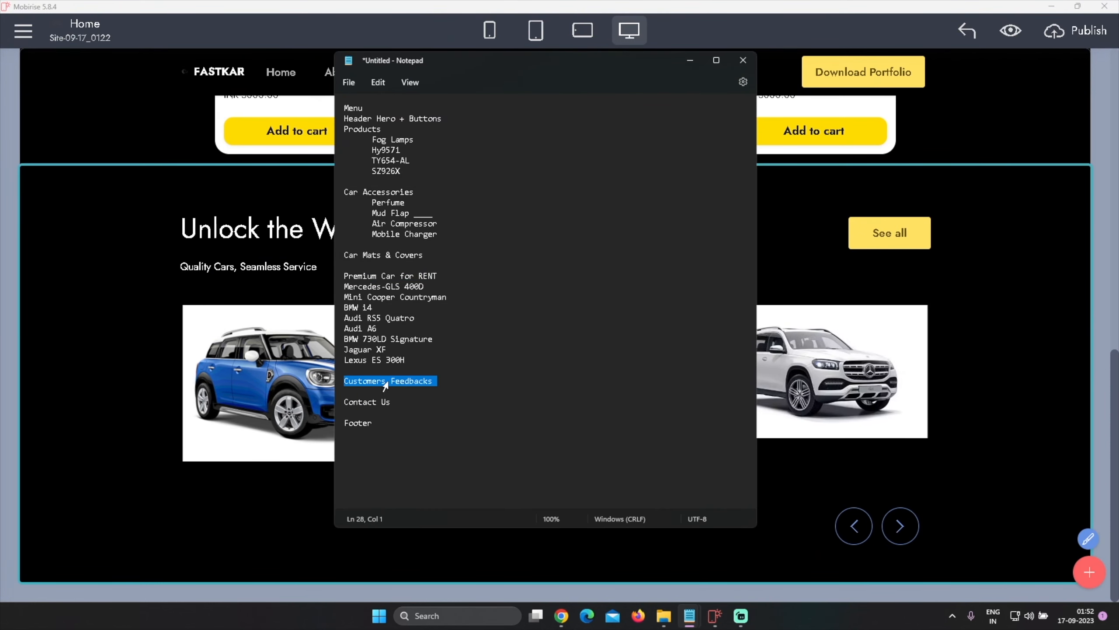
left_click(995, 419)
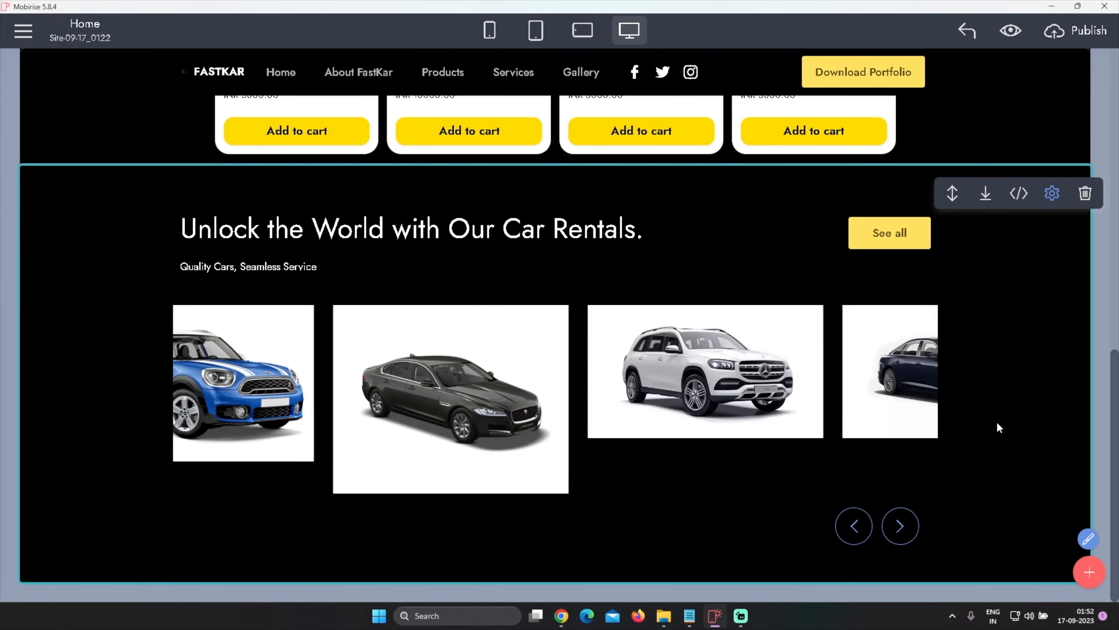